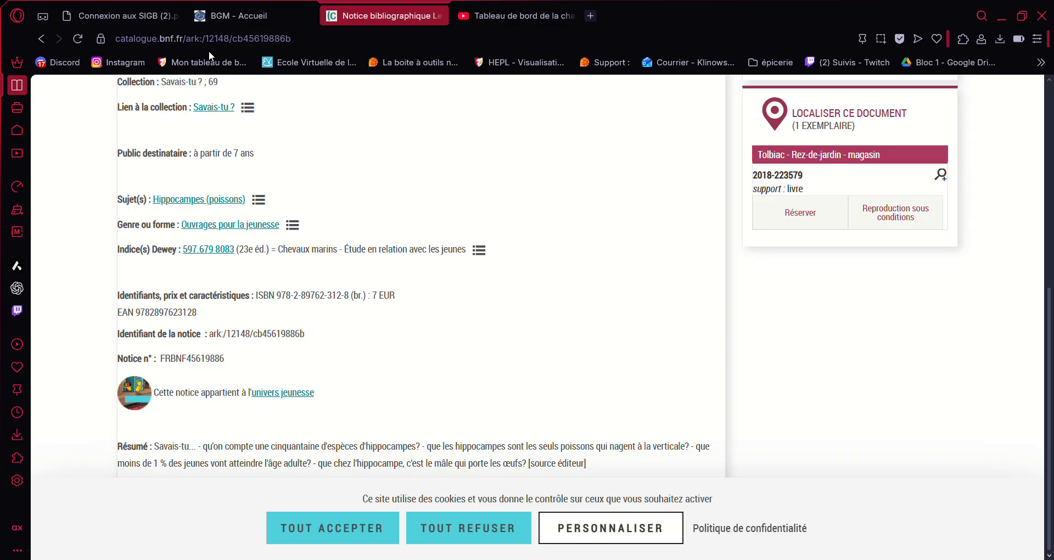
Step: Switch to the 'Connexion aux SIGB (2).pdf' document listing the SIGB access codes
click(149, 16)
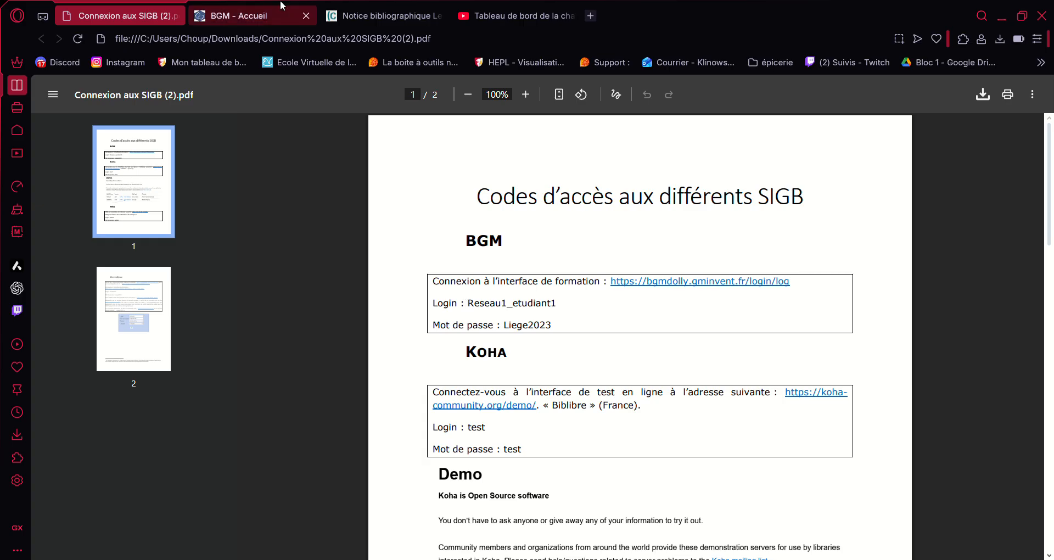
Step: Go to the 'BGM - Accueil' tab showing the HPEL Circulation workspace
click(258, 14)
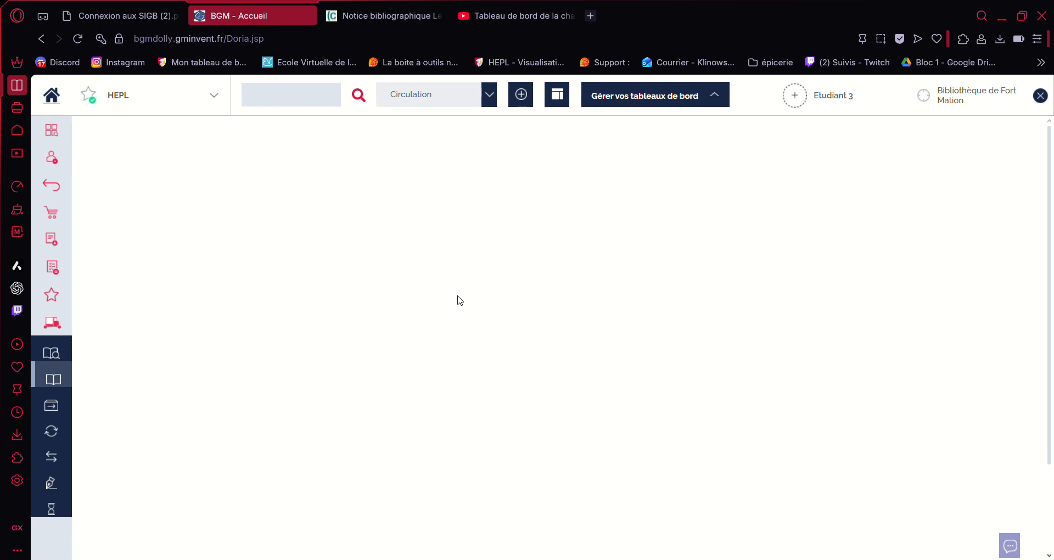
Step: Start a new patron record, enter the library card number, and continue to the information form
click(51, 157)
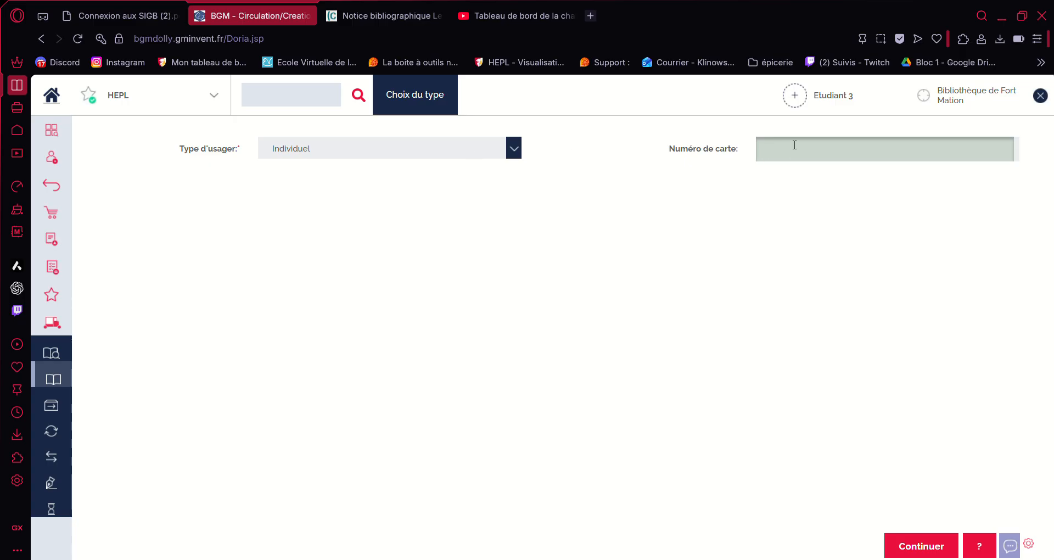
text(79579154842)
click(904, 546)
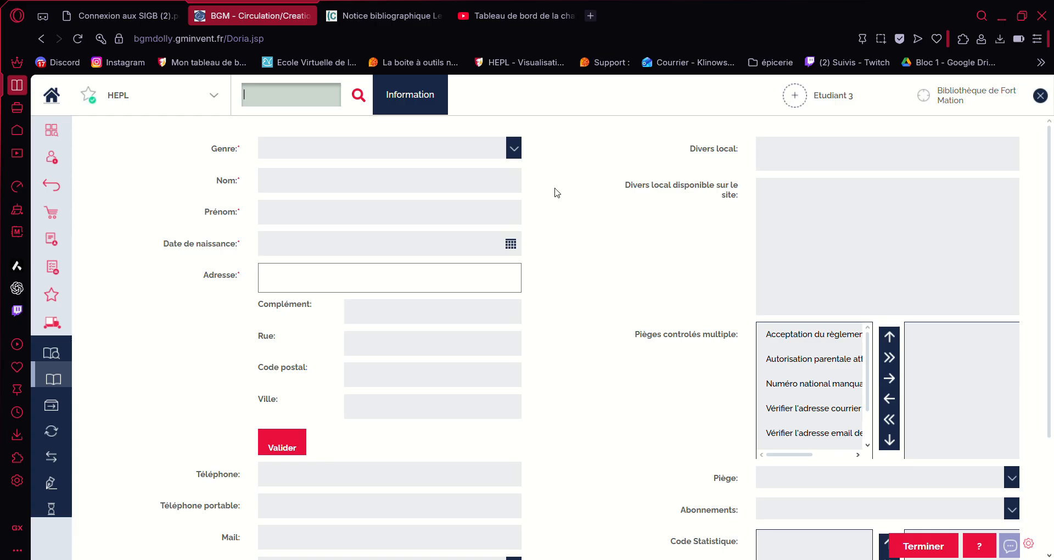
Step: Set Genre to Femme and enter the patron's surname and first name, correcting typos
click(514, 148)
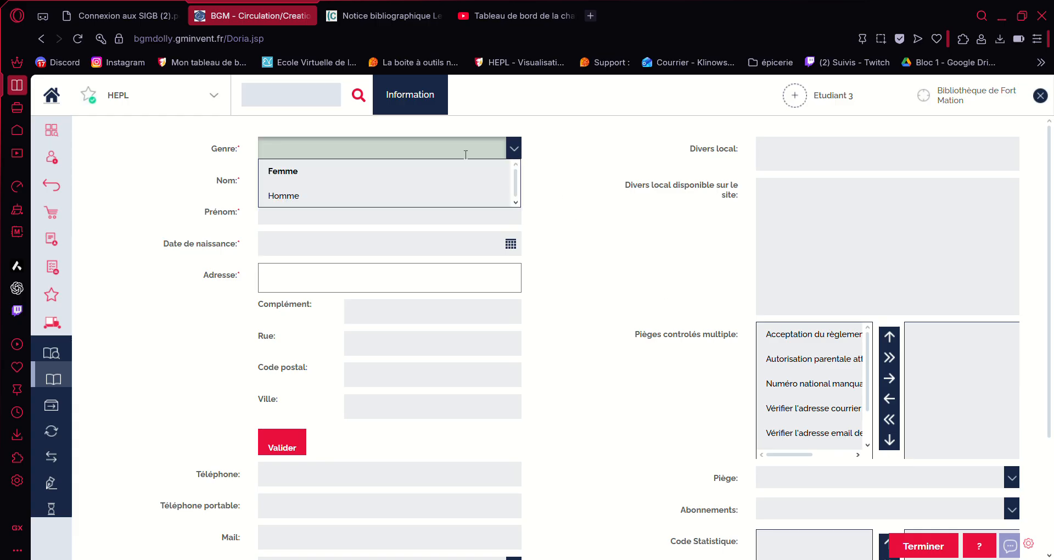
click(361, 170)
click(356, 181)
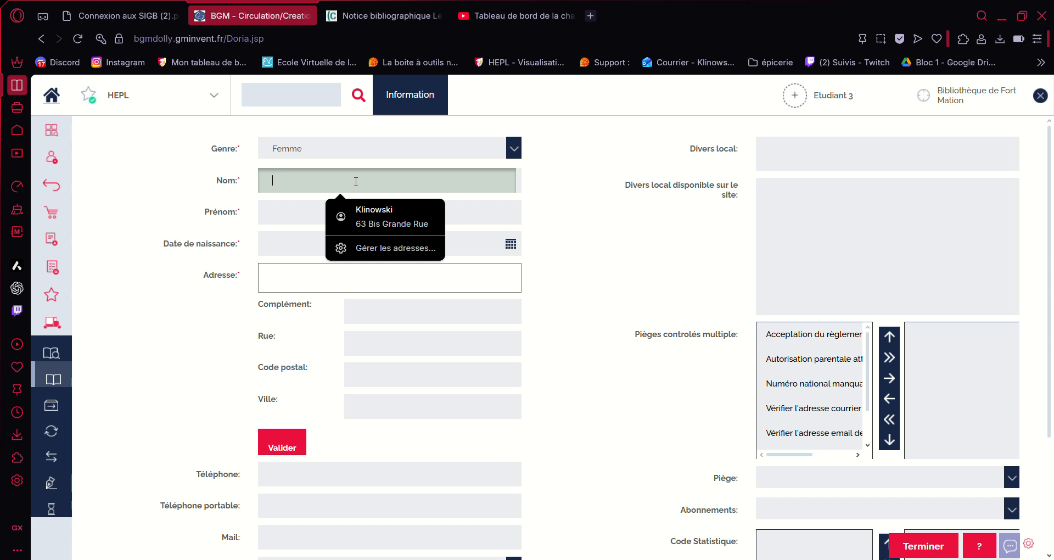
text(2)
key(BackSpace)
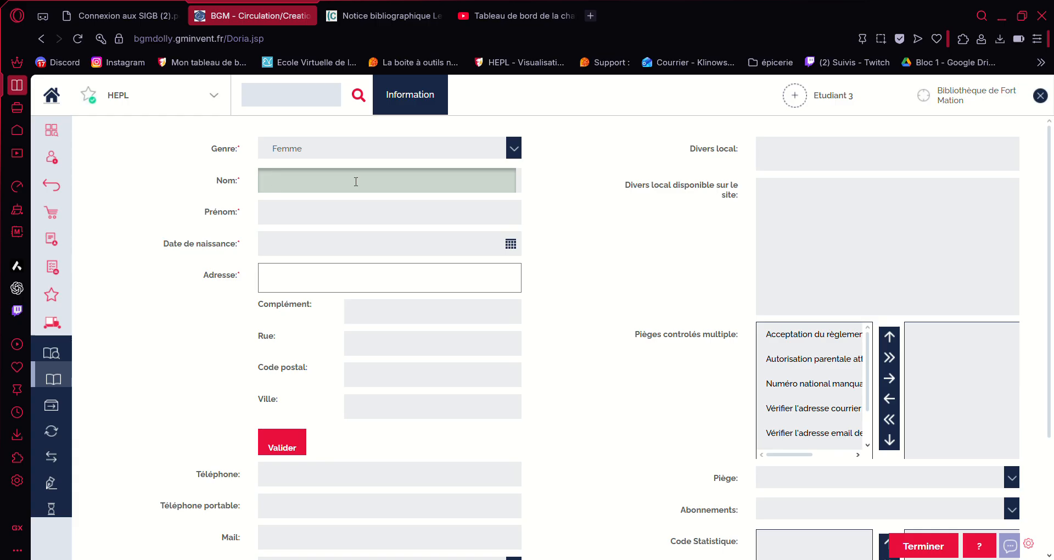
text(Emile)
click(322, 207)
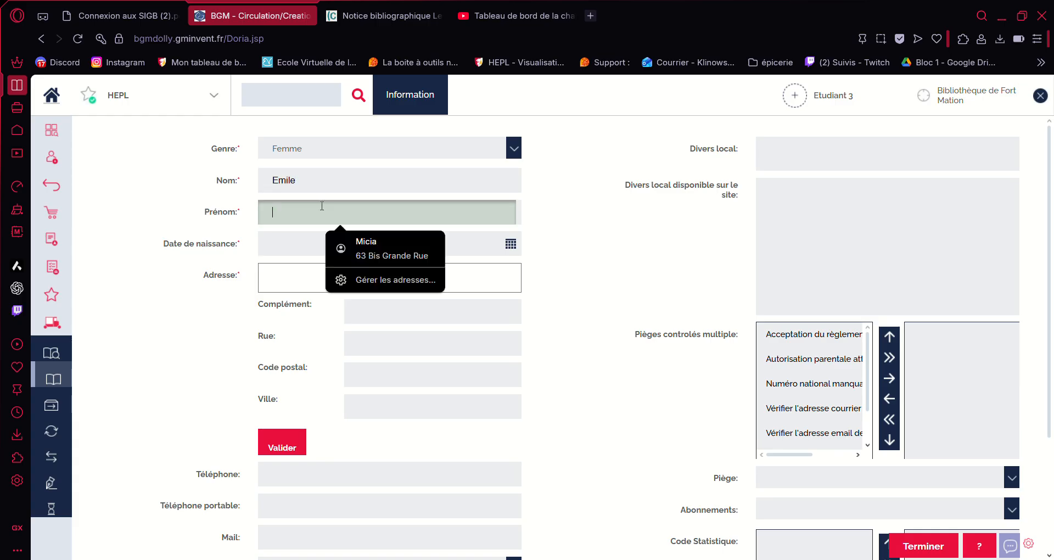
text(Emile)
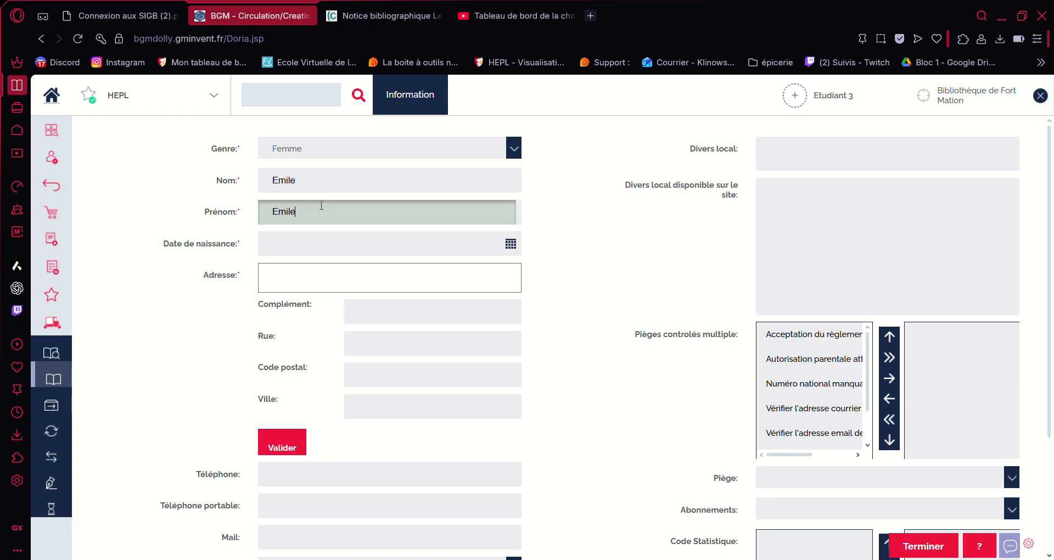
click(319, 187)
key(BackSpace)
key(BackSpace)
key(BackSpace)
key(BackSpace)
key(BackSpace)
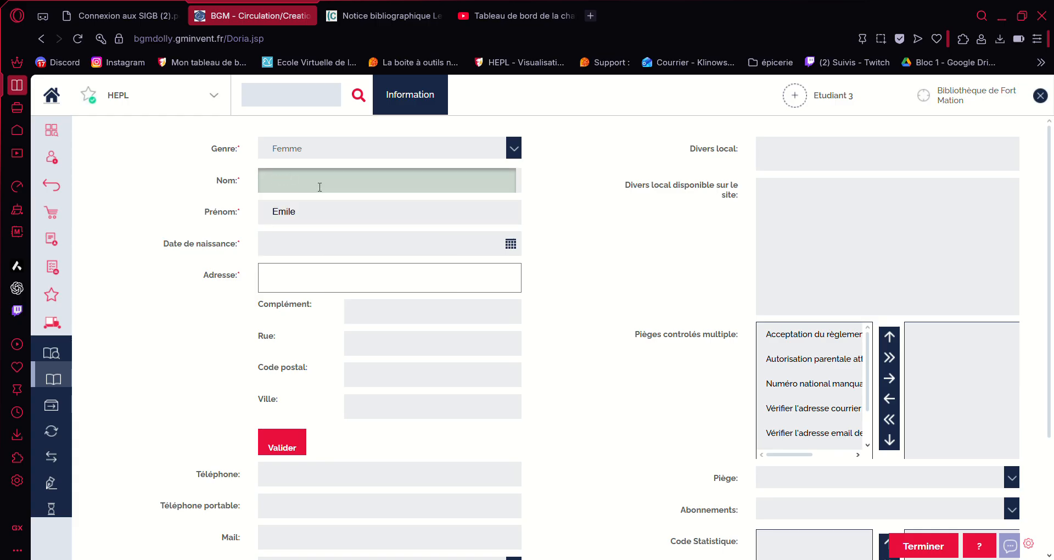
text(Zola)
Step: Pick 20 September 1938 as the date of birth in the calendar
click(510, 243)
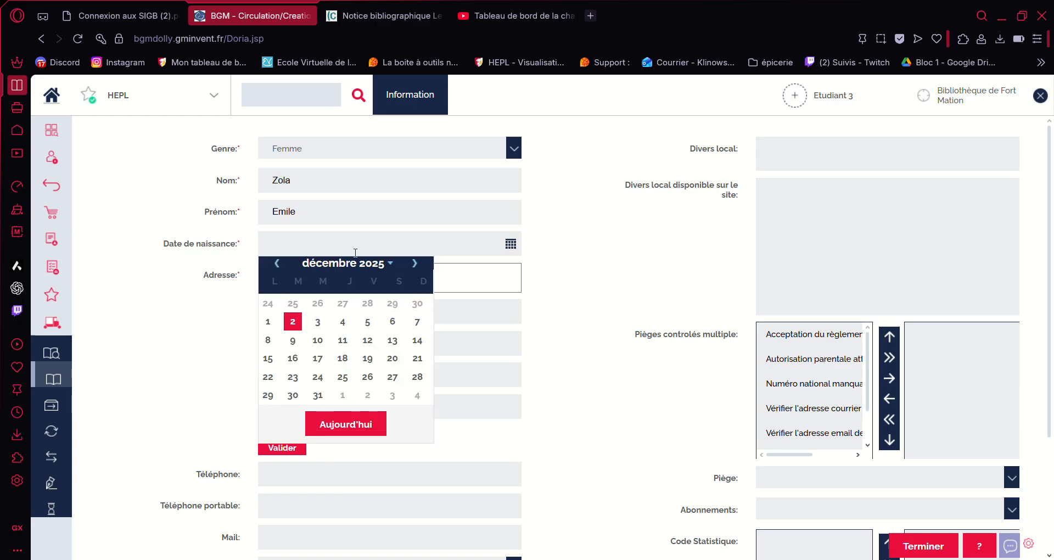
click(369, 266)
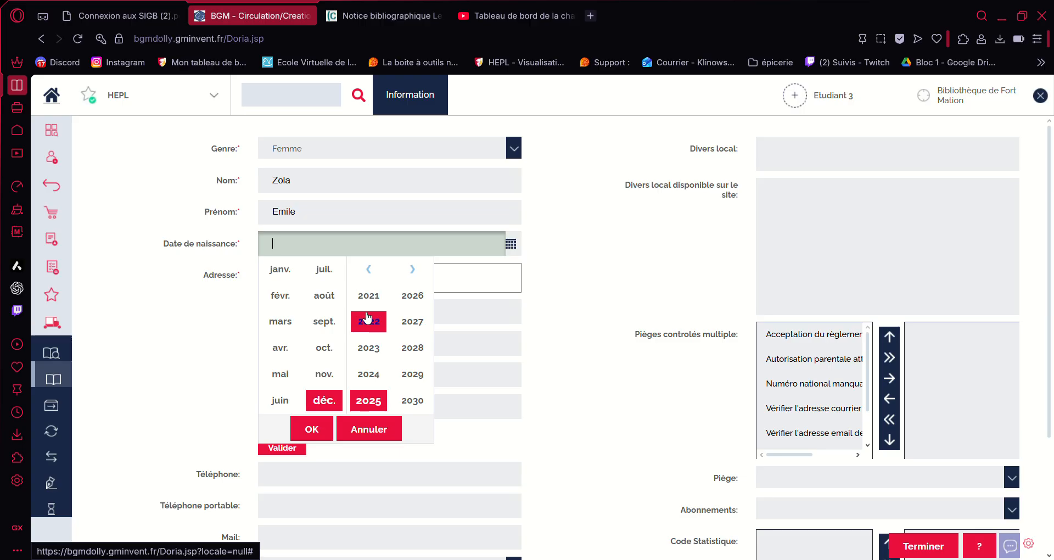
click(377, 275)
click(368, 269)
click(368, 269)
click(369, 269)
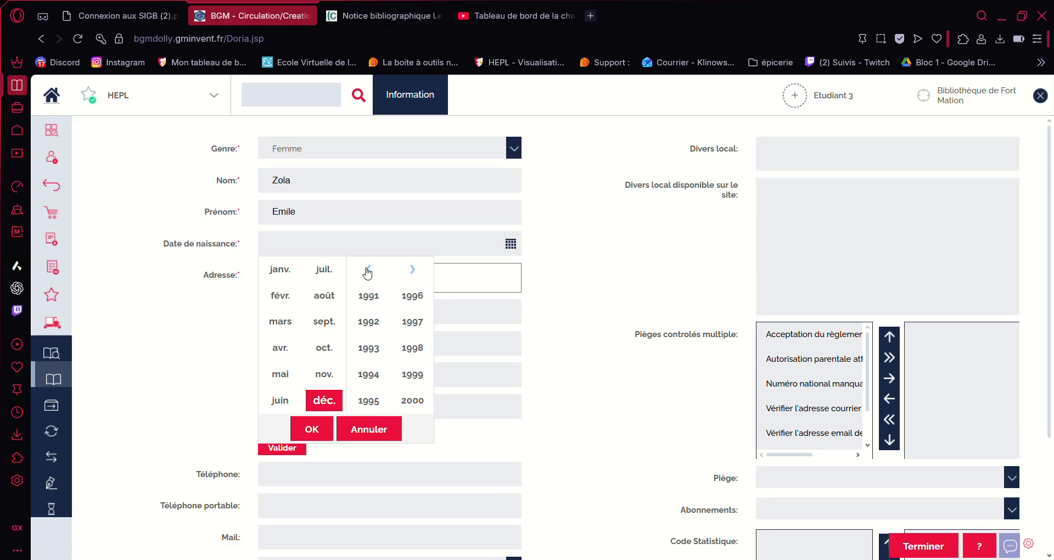
click(369, 269)
click(368, 269)
click(369, 269)
click(368, 269)
click(368, 269)
click(369, 269)
click(412, 348)
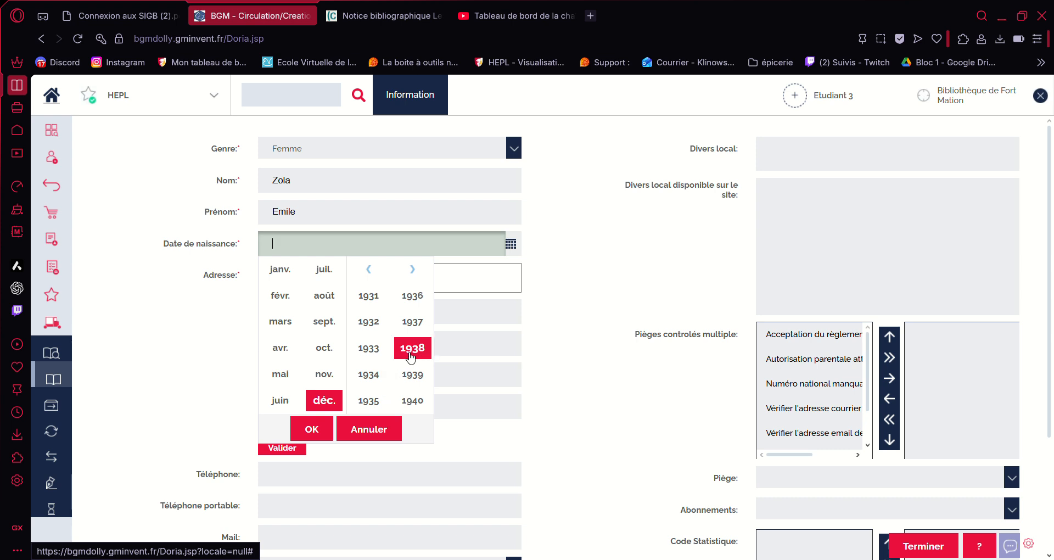
click(324, 322)
click(313, 429)
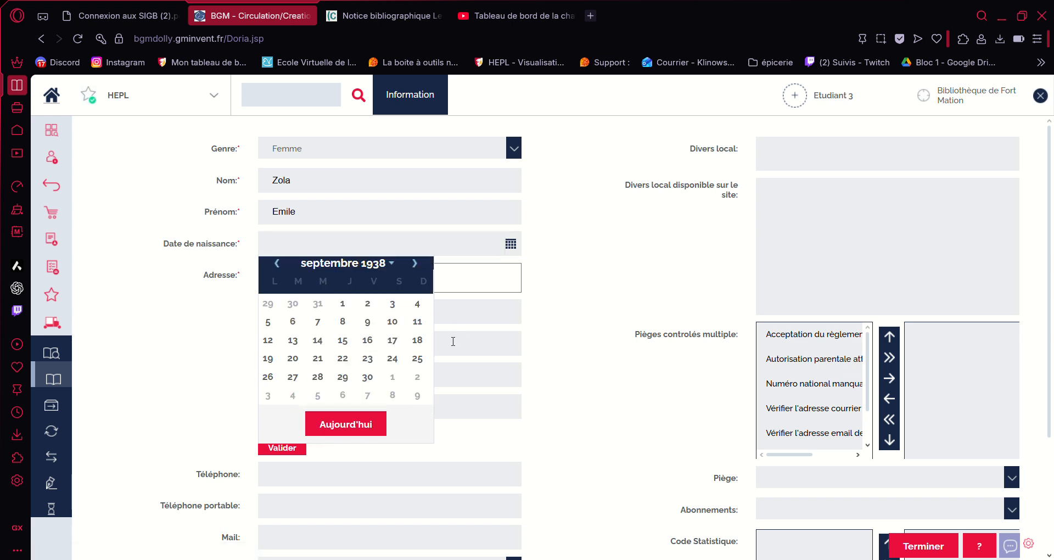
click(293, 358)
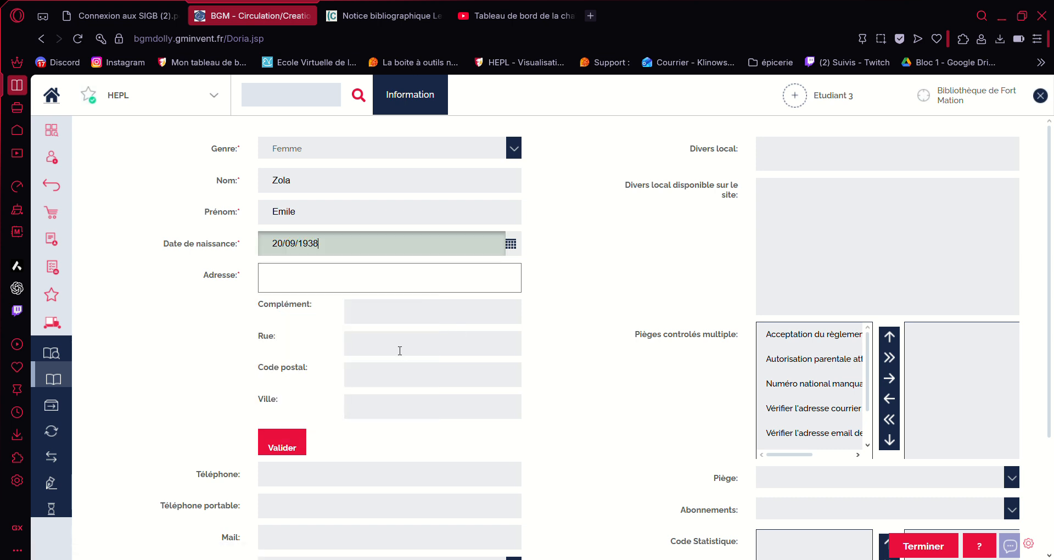
click(327, 278)
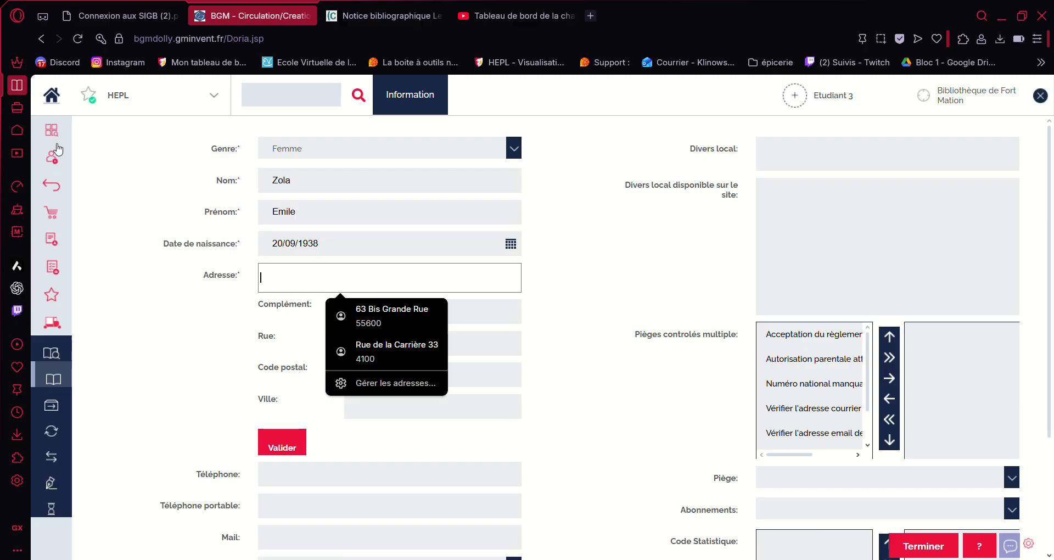
Step: Copy a Seraing house's address from Google Maps and paste it into the patron's Adresse field
click(18, 136)
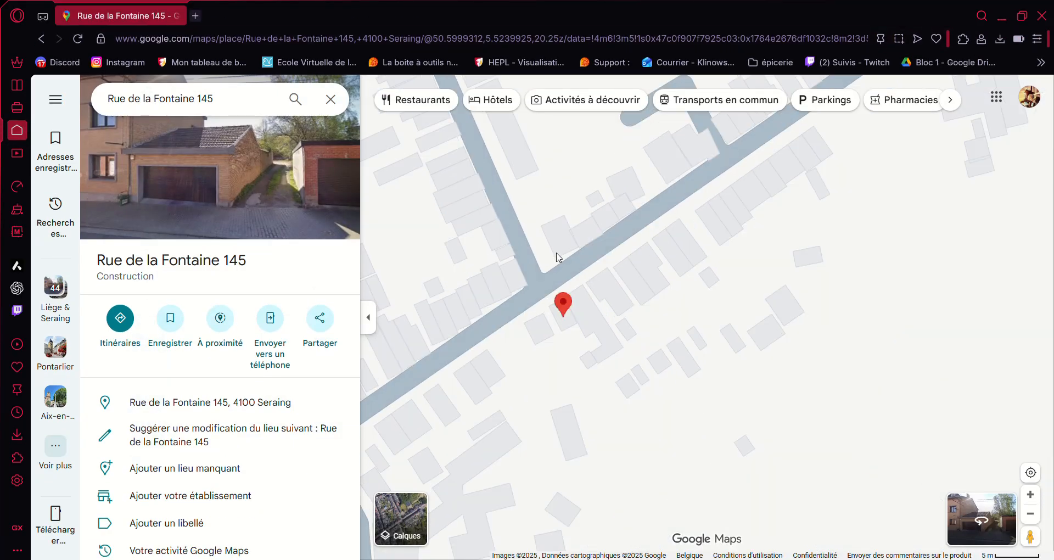
scroll(558, 257, down, 5)
scroll(560, 230, up, 2)
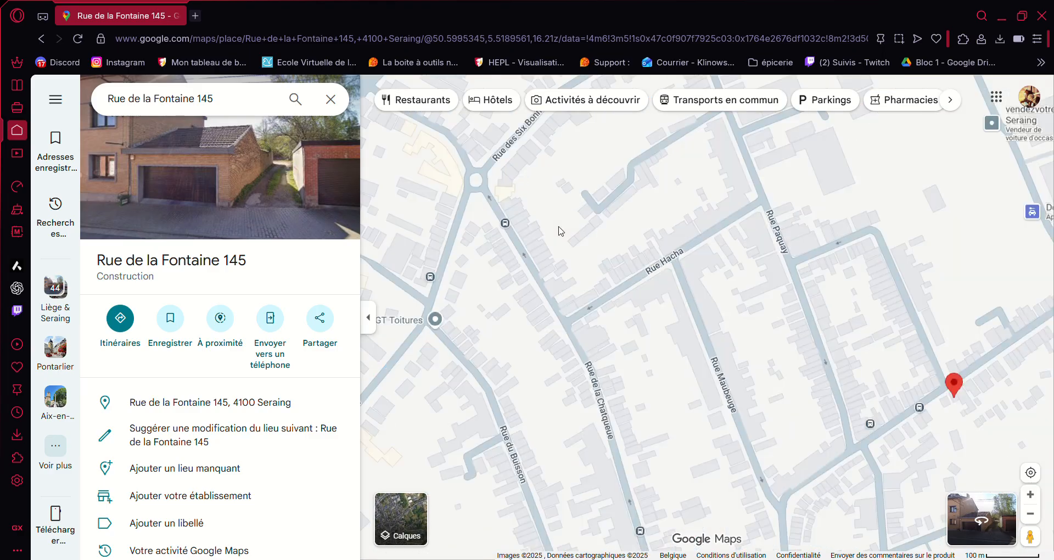
scroll(560, 230, up, 5)
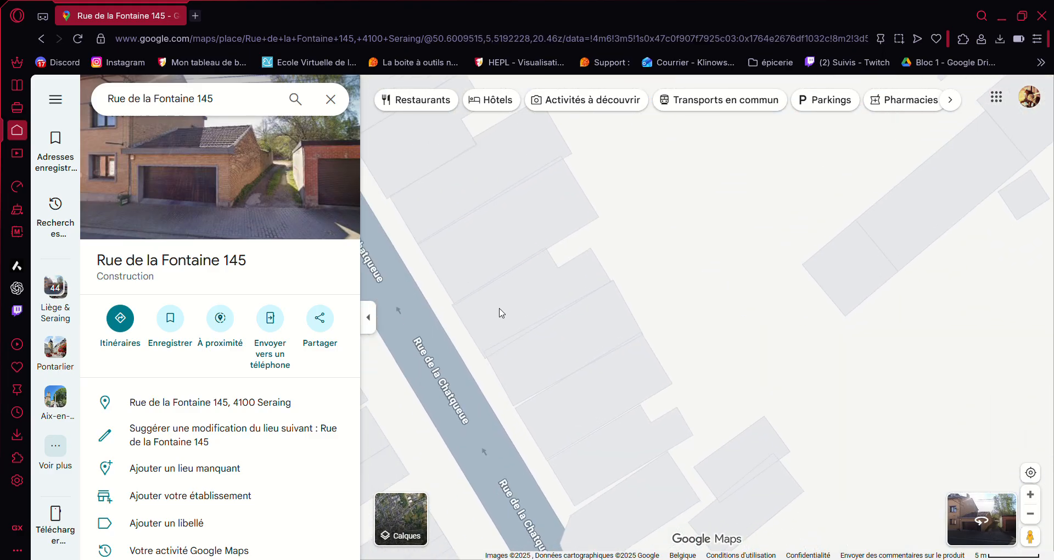
click(502, 313)
click(495, 323)
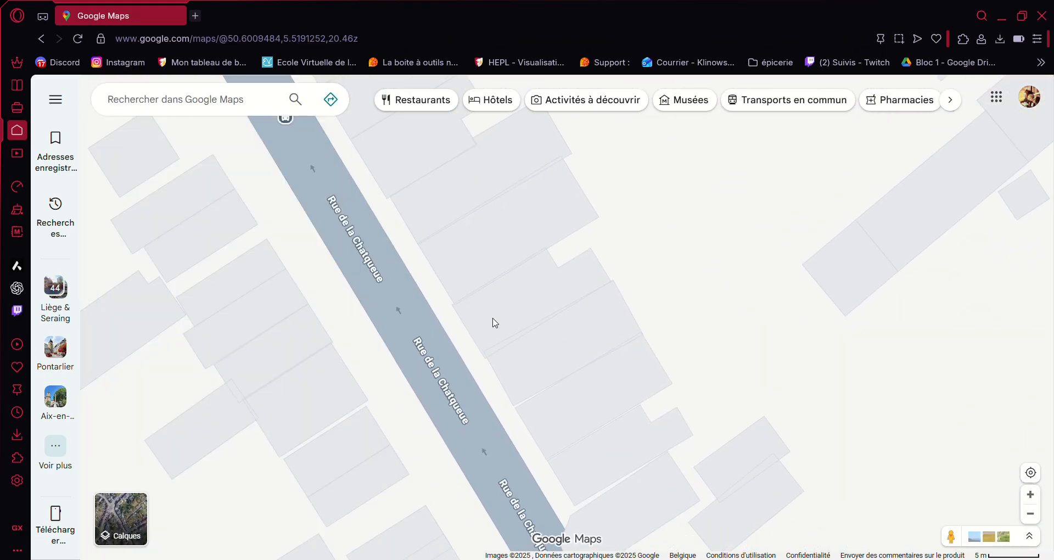
click(496, 322)
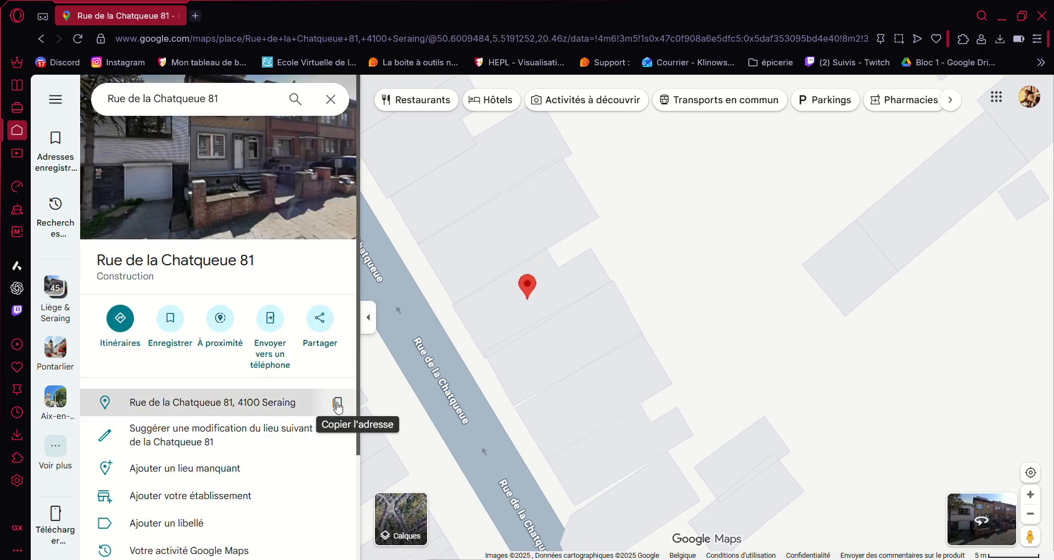
click(337, 402)
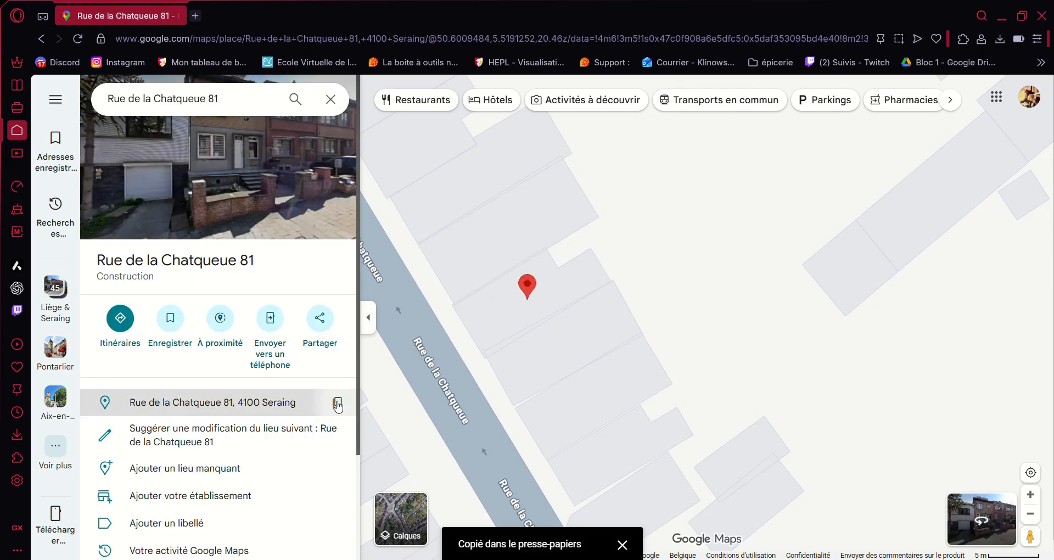
click(17, 85)
key(ctrl+v)
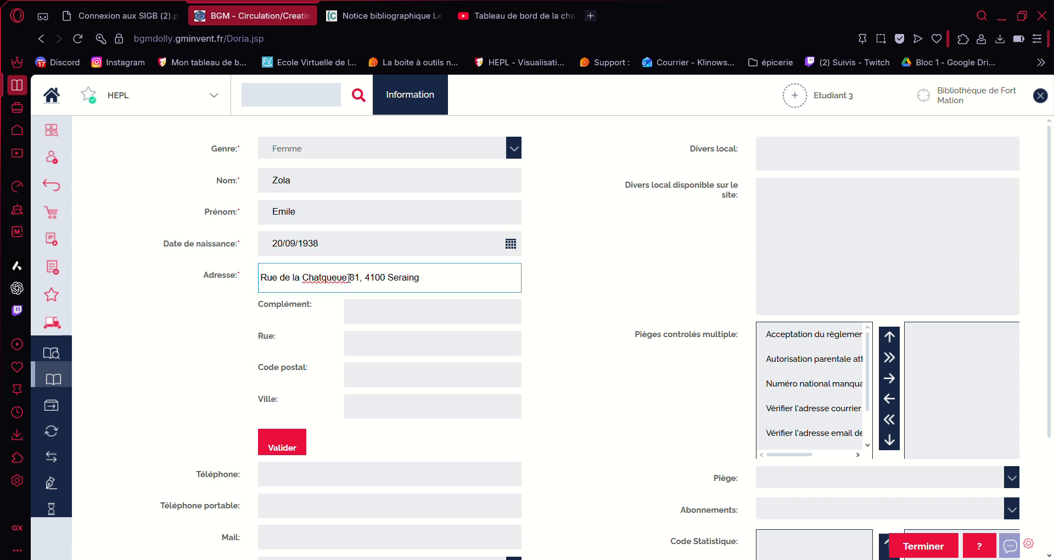
Step: After accidentally overwriting the address, copy the place's address again from Google Maps
drag(348, 277, 263, 277)
text(c)
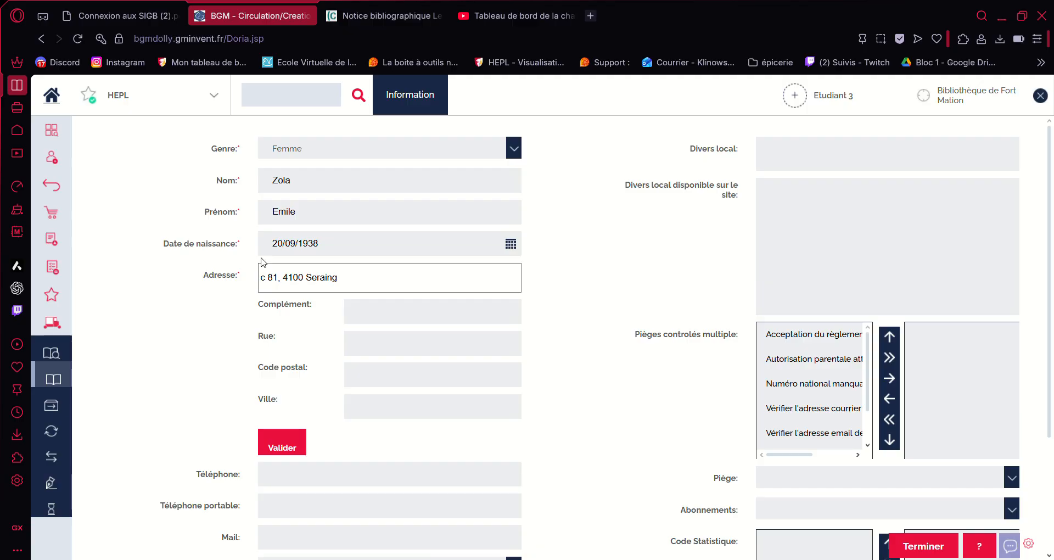
click(120, 16)
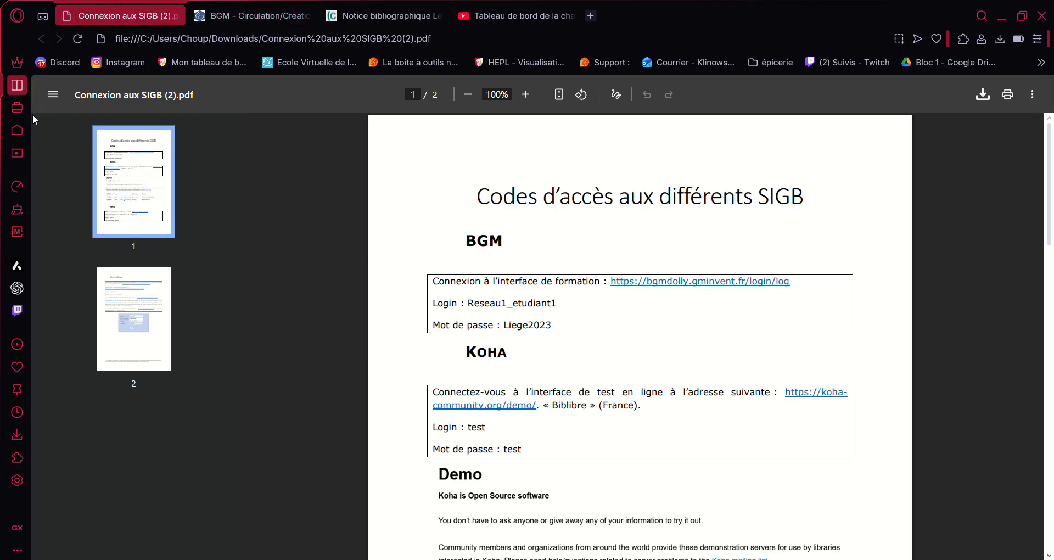
click(19, 135)
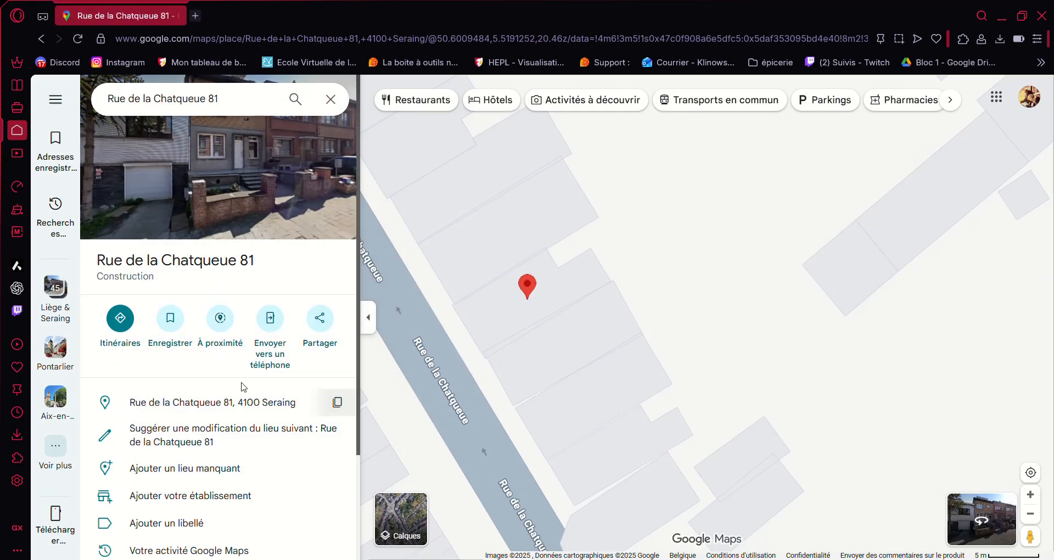
click(337, 402)
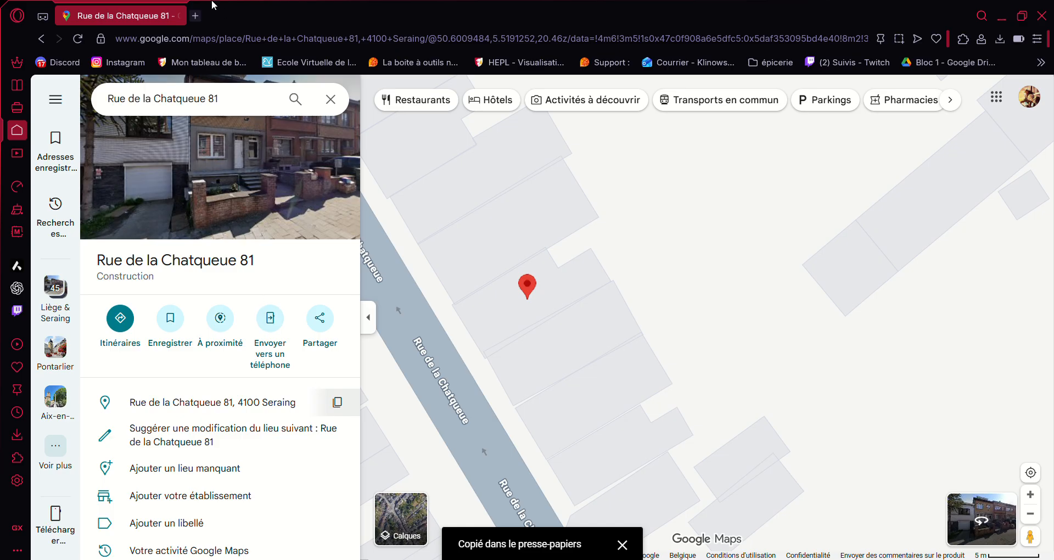
click(17, 85)
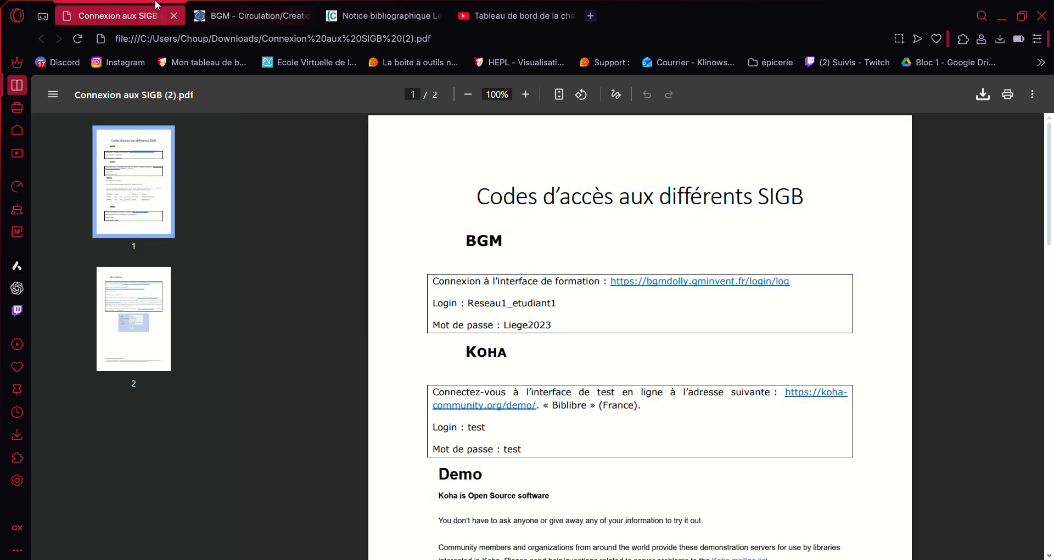
click(214, 9)
Step: Replace the damaged Adresse text with the full copied address and select its street name
triple_click(357, 284)
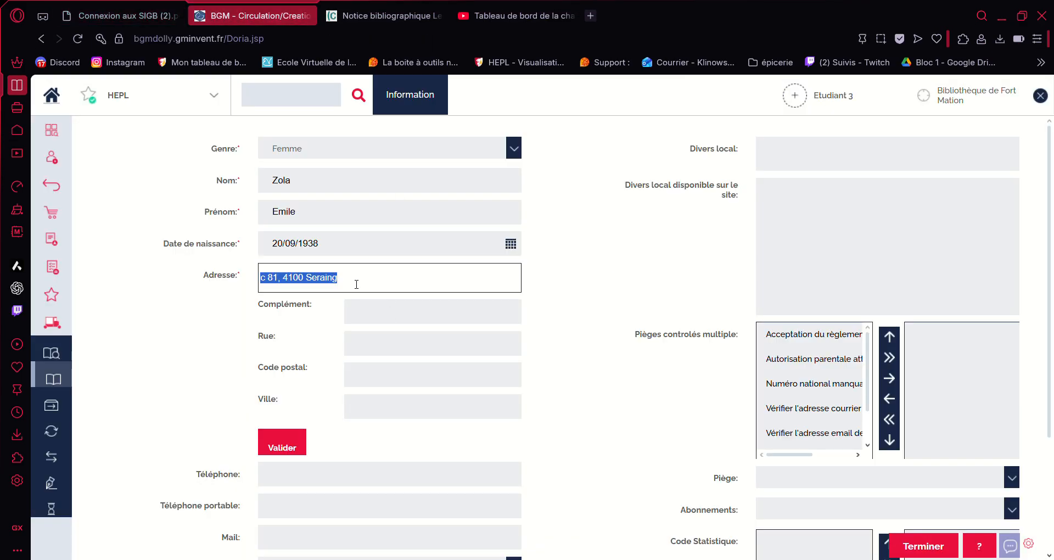
key(ctrl+v)
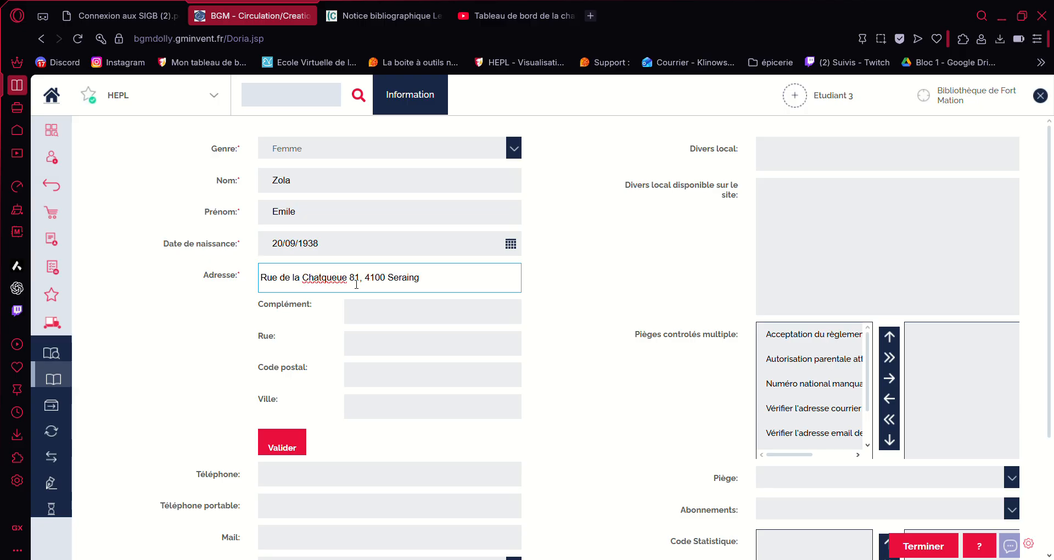
drag(348, 279, 260, 286)
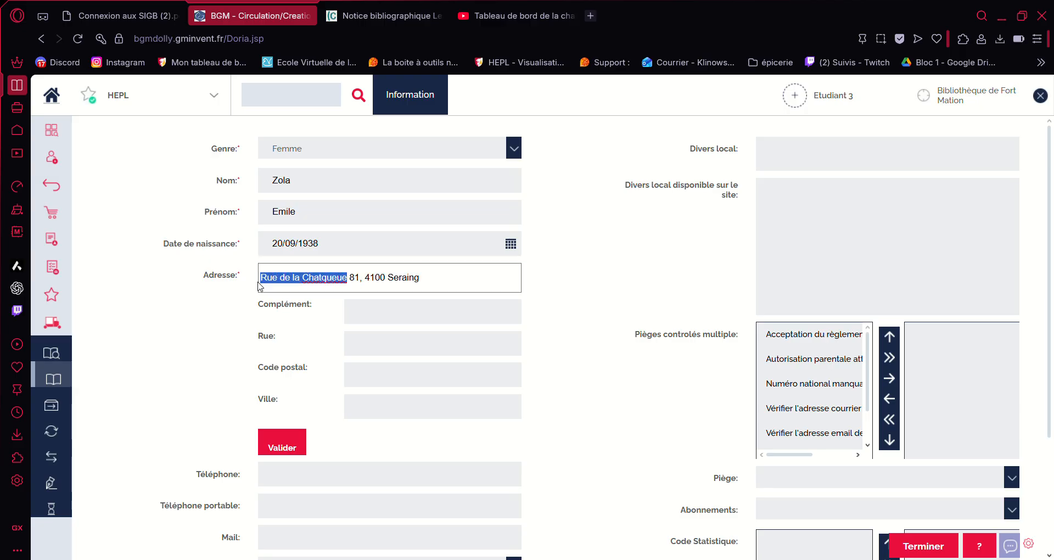
click(435, 337)
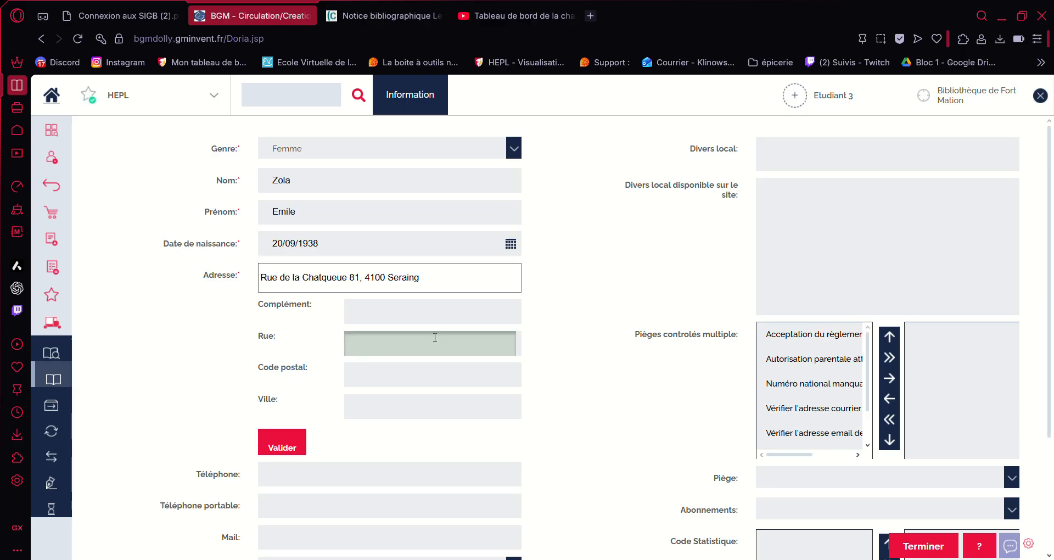
Step: Fill Rue, Complément, Code postal and Ville (Seraing) with the address parts, then empty Adresse
key(ctrl+v)
click(370, 306)
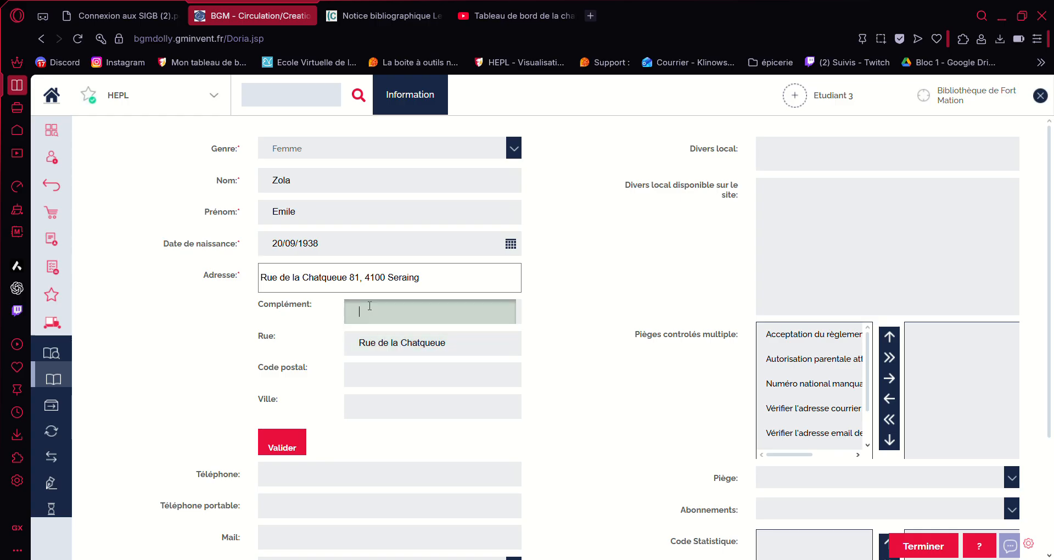
text(81)
click(379, 407)
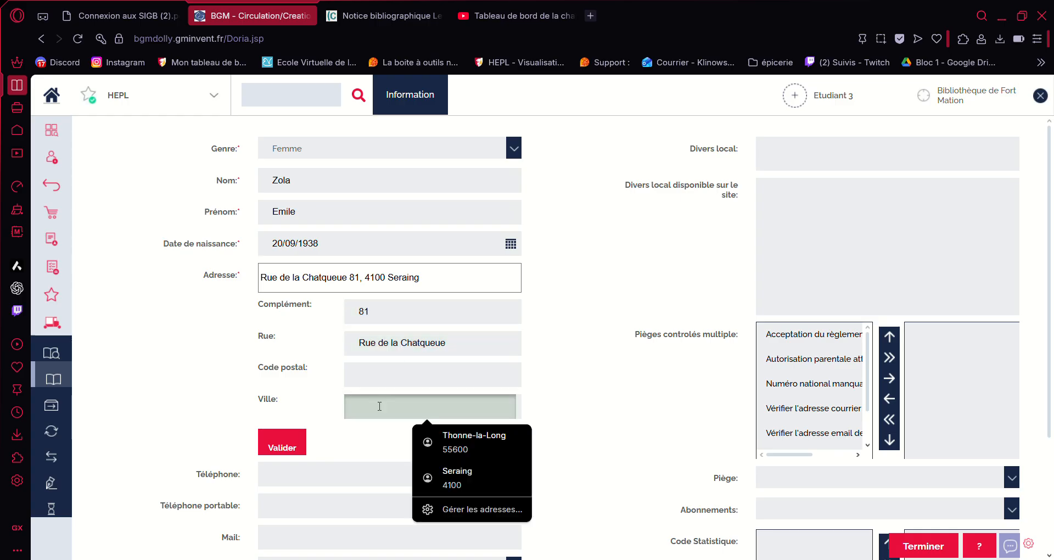
text(4100)
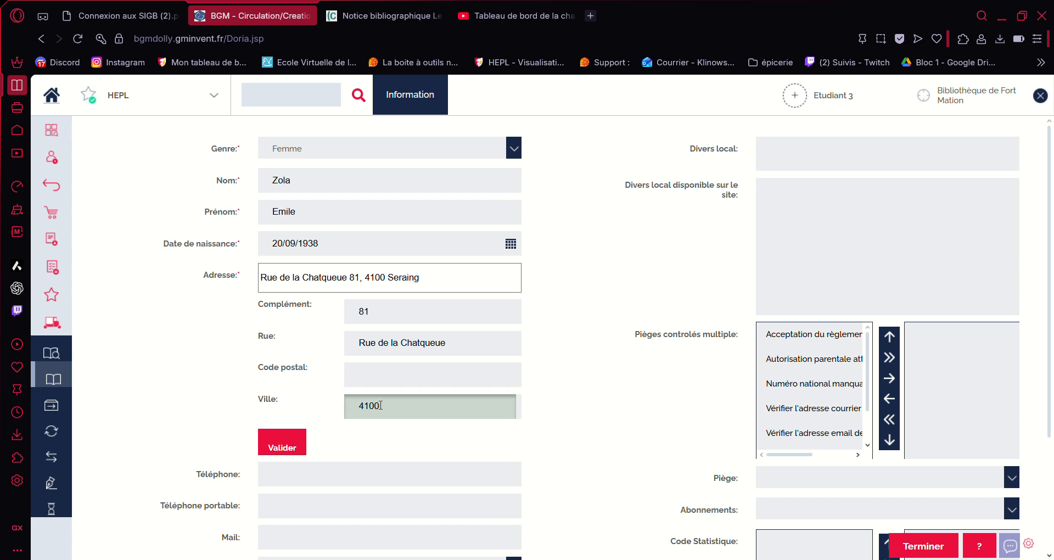
click(385, 378)
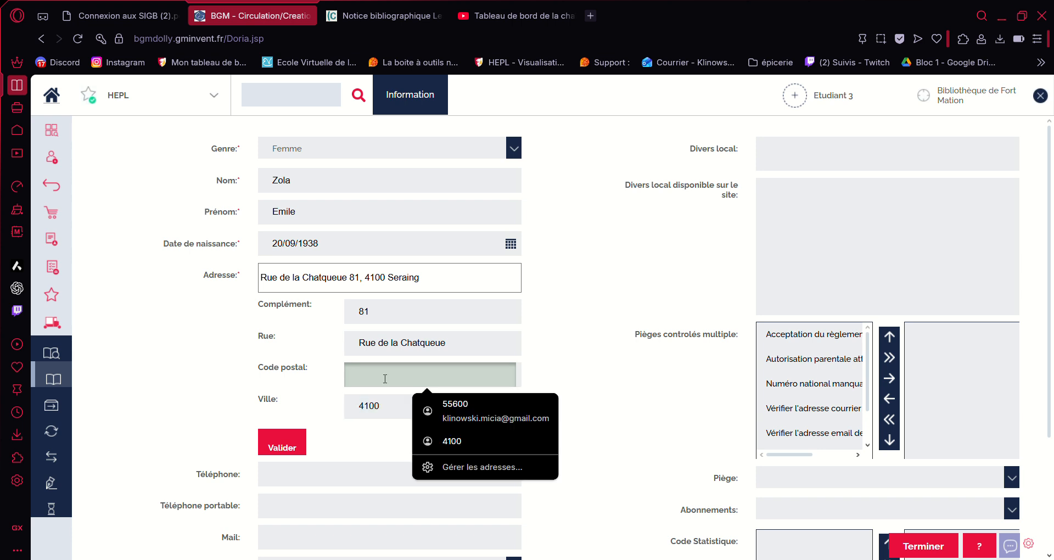
text(4100)
click(386, 407)
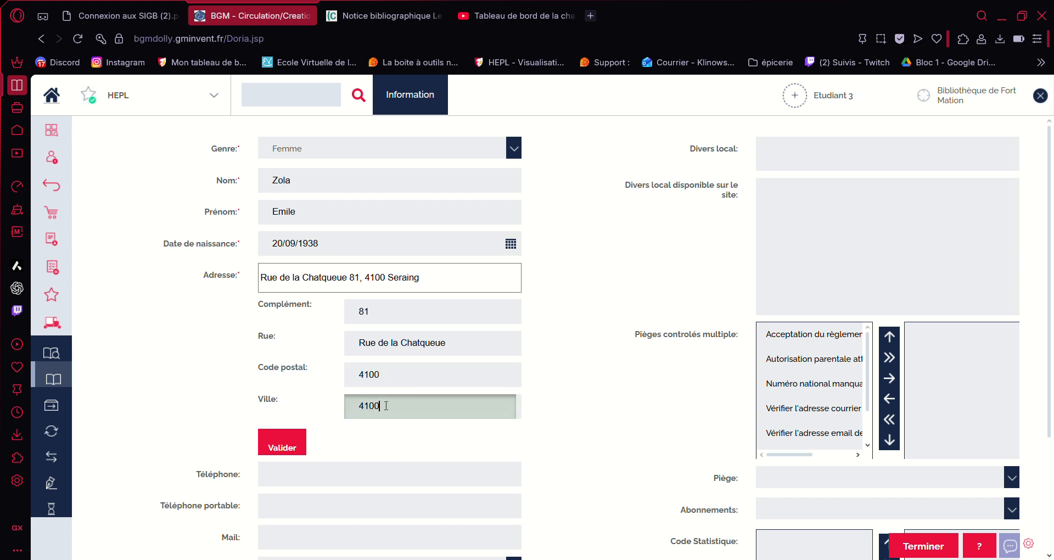
key(BackSpace)
key(BackSpace)
key(BackSpace)
key(BackSpace)
text(Seraing)
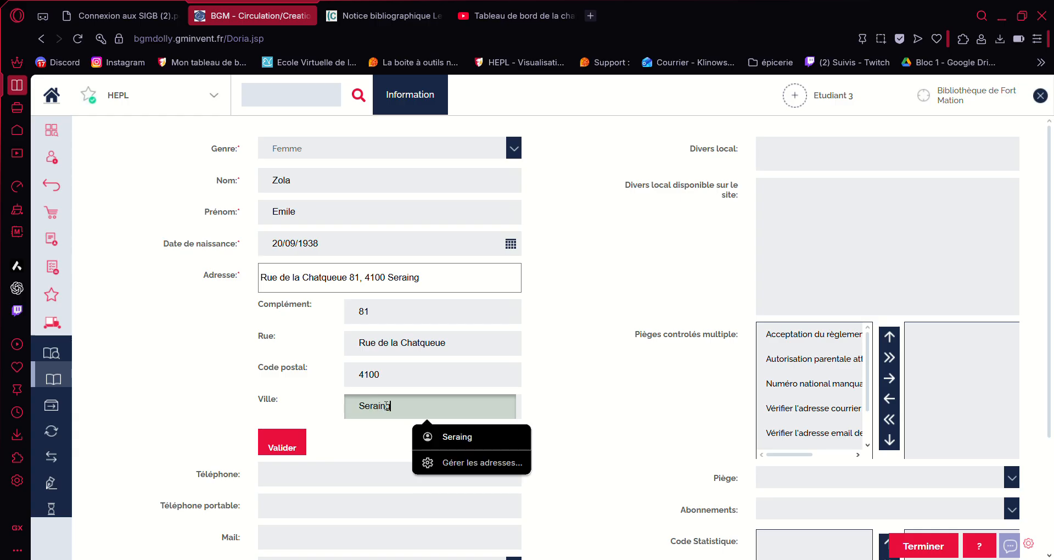
drag(433, 280, 245, 288)
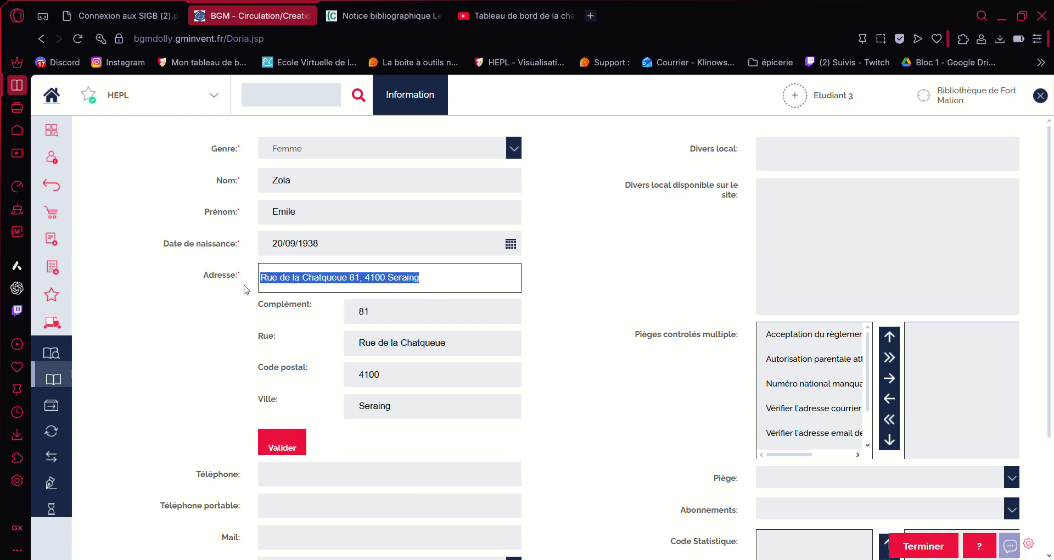
key(BackSpace)
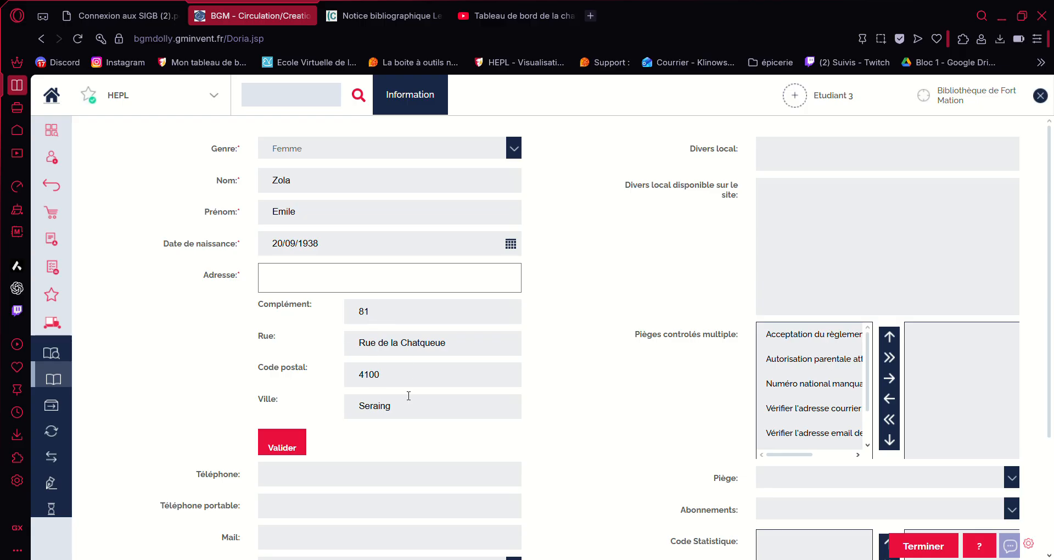
Step: Validate the address and acknowledge the unknown house-number warning
click(282, 442)
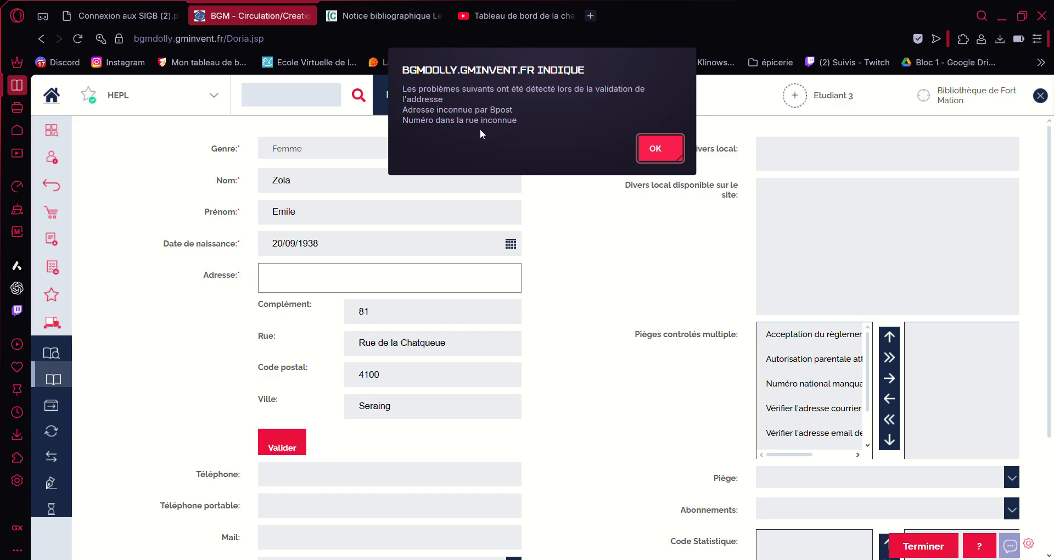
click(662, 149)
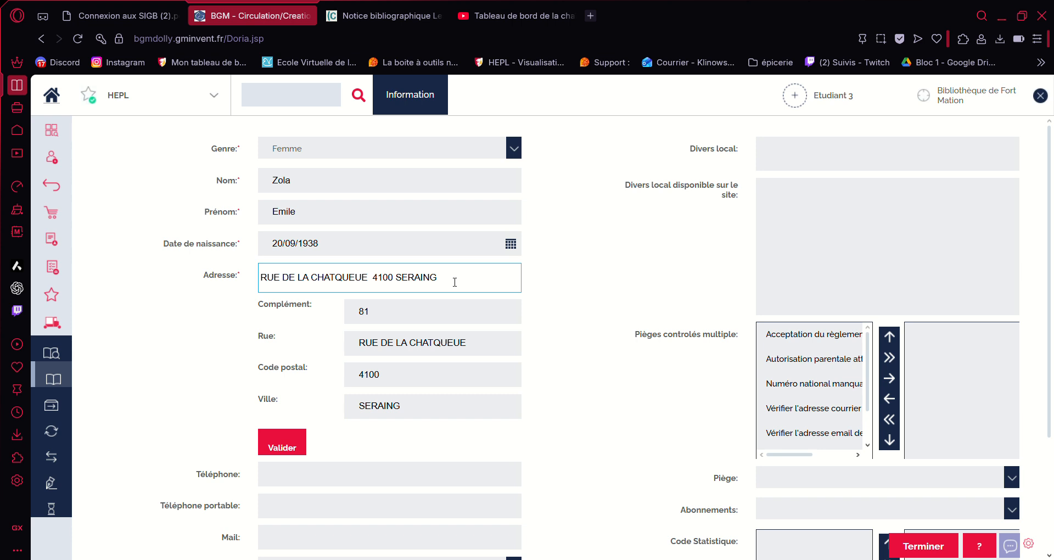
Step: Choose Courrier alert mode and an Adulte subscription, then save the new patron
scroll(454, 282, down, 3)
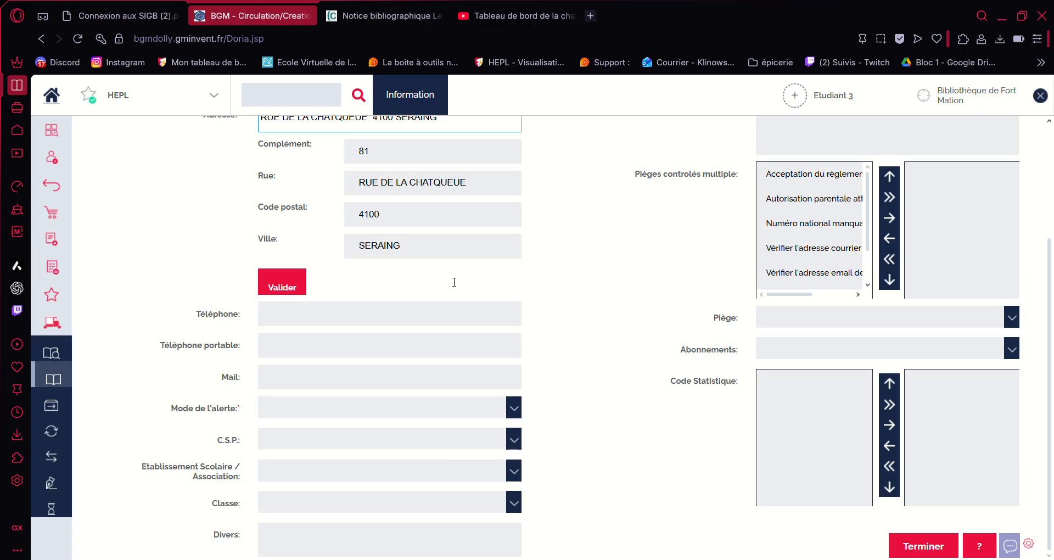
click(514, 408)
click(297, 453)
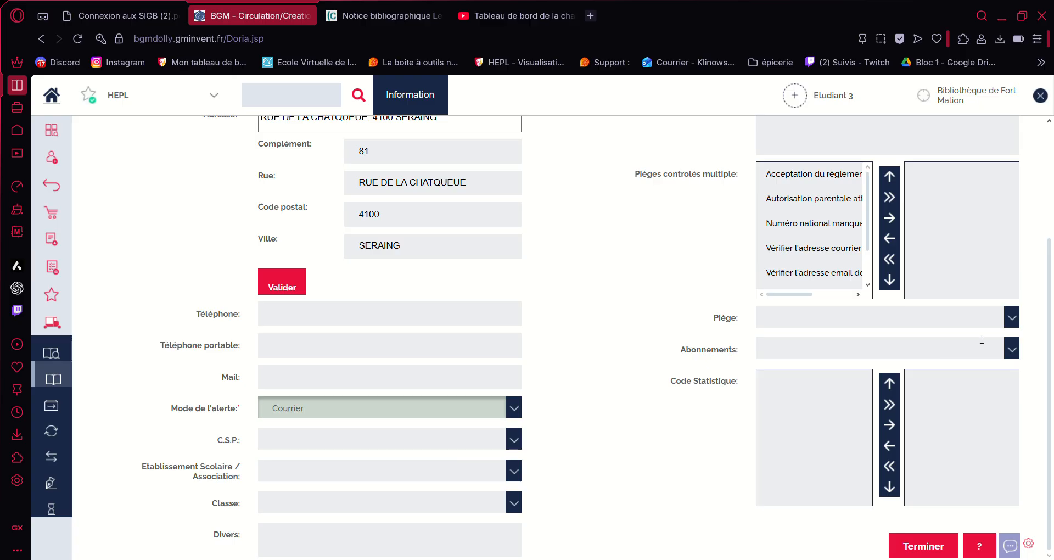
click(1012, 350)
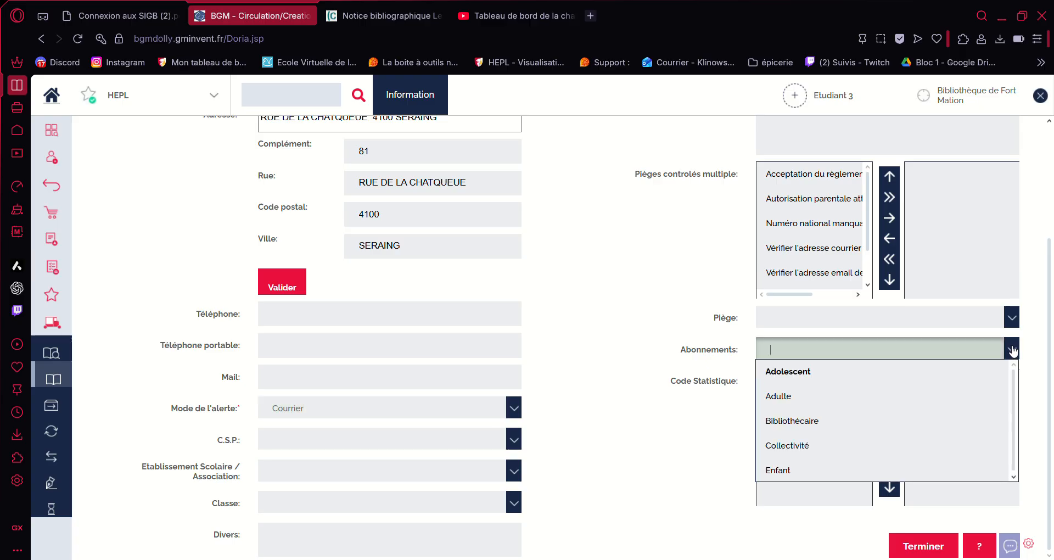
click(824, 407)
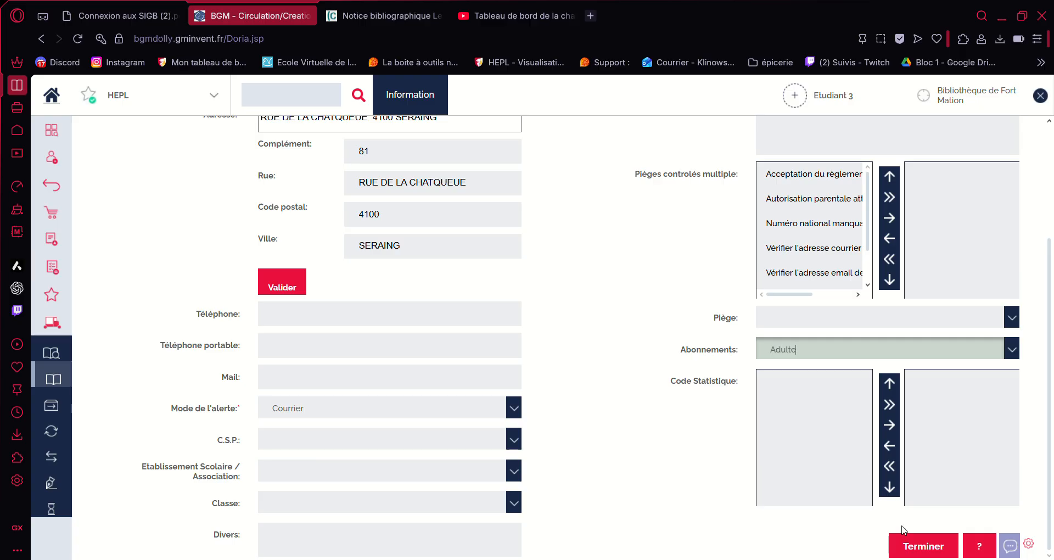
click(912, 546)
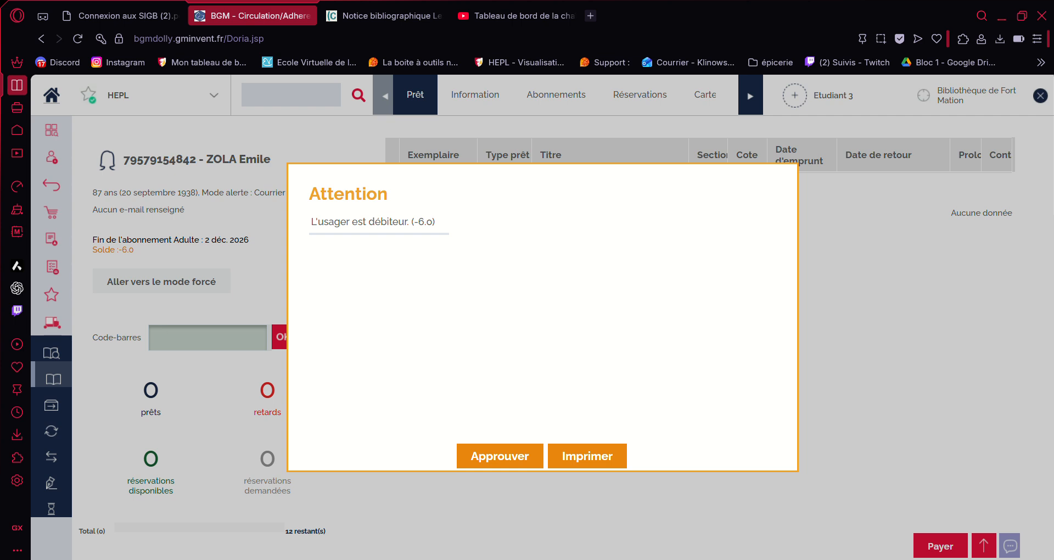
Step: Acknowledge the debt warning and pay the 6,00 € Abonnement Adulte fee in cash
click(514, 450)
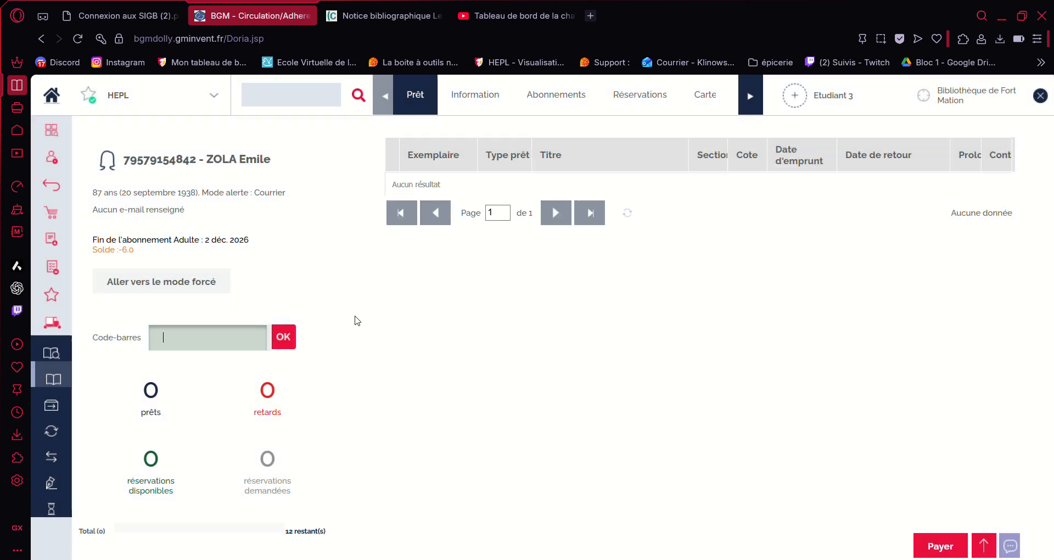
click(983, 545)
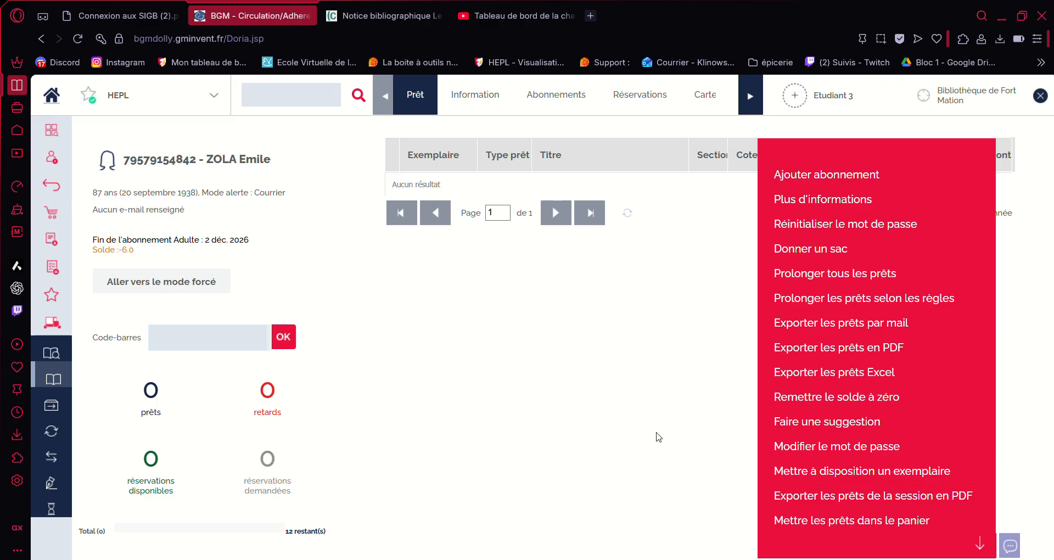
click(658, 349)
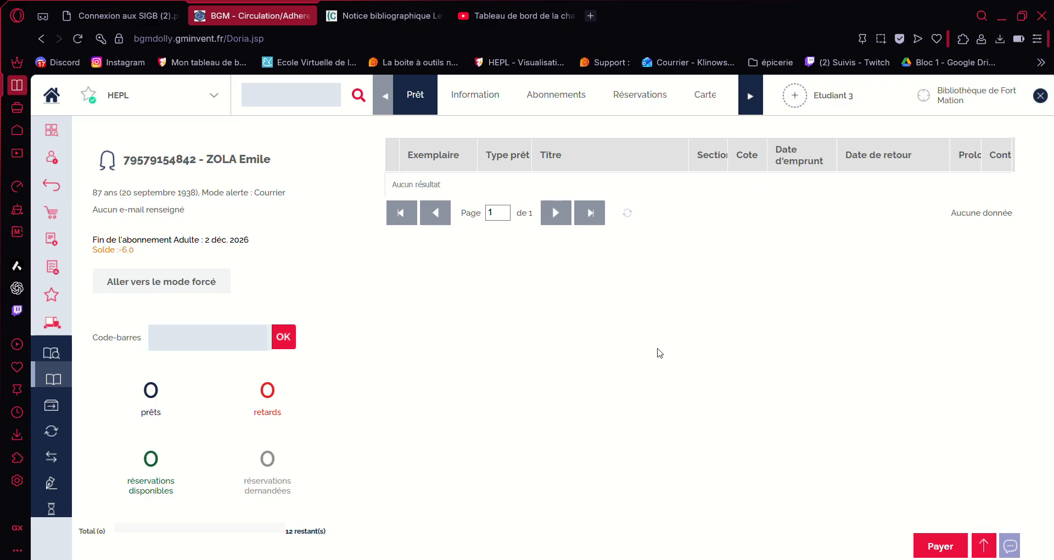
click(931, 547)
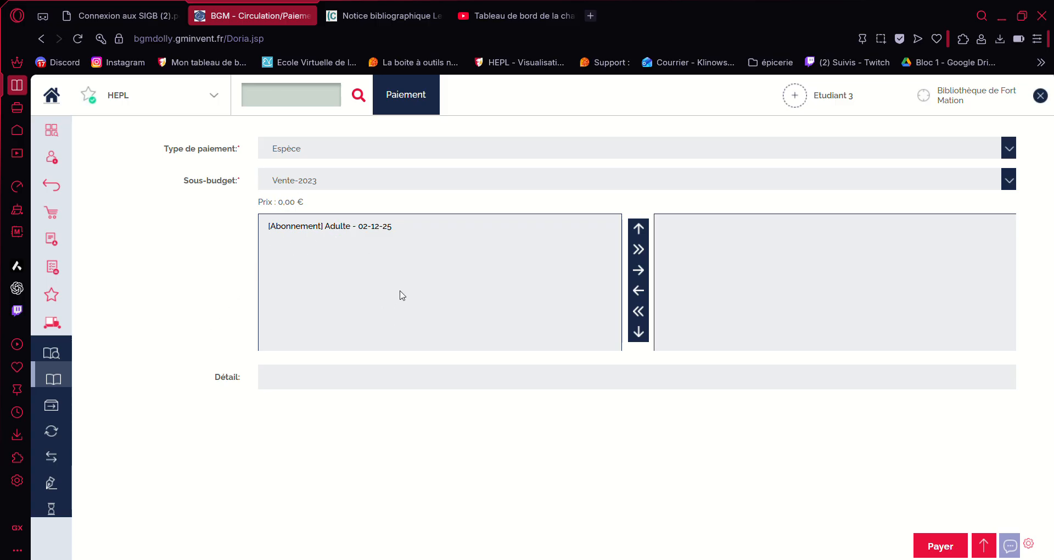
click(640, 250)
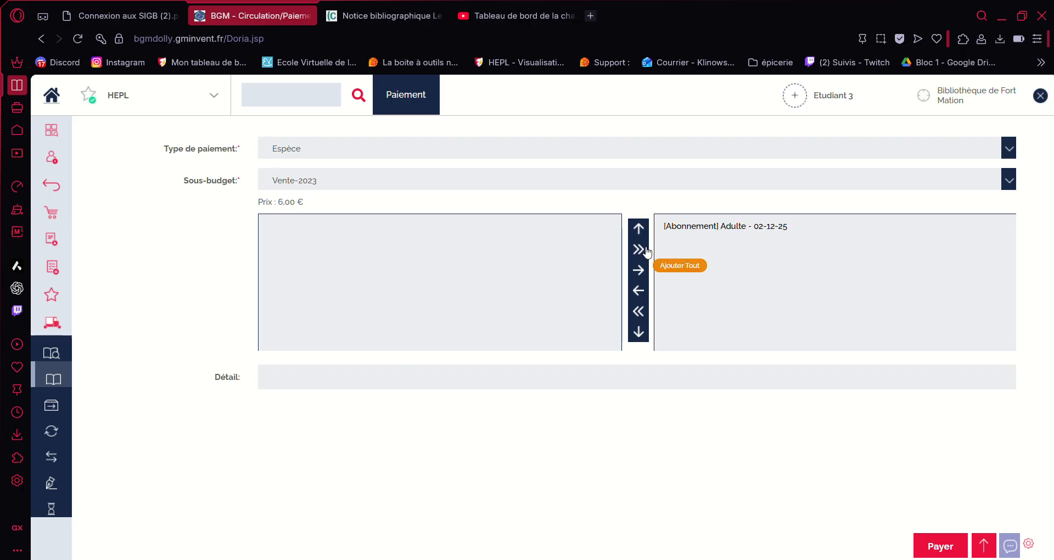
click(936, 543)
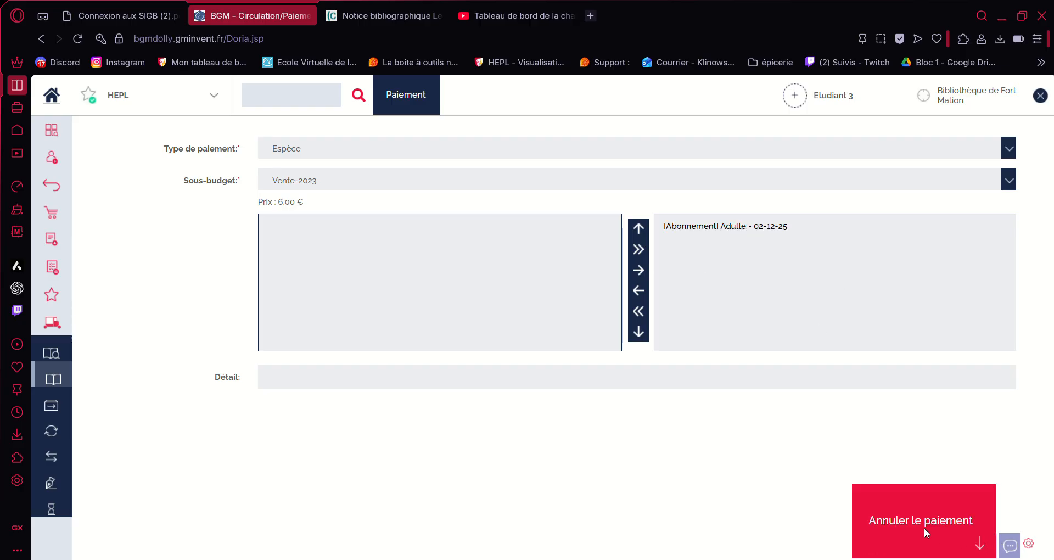
click(928, 545)
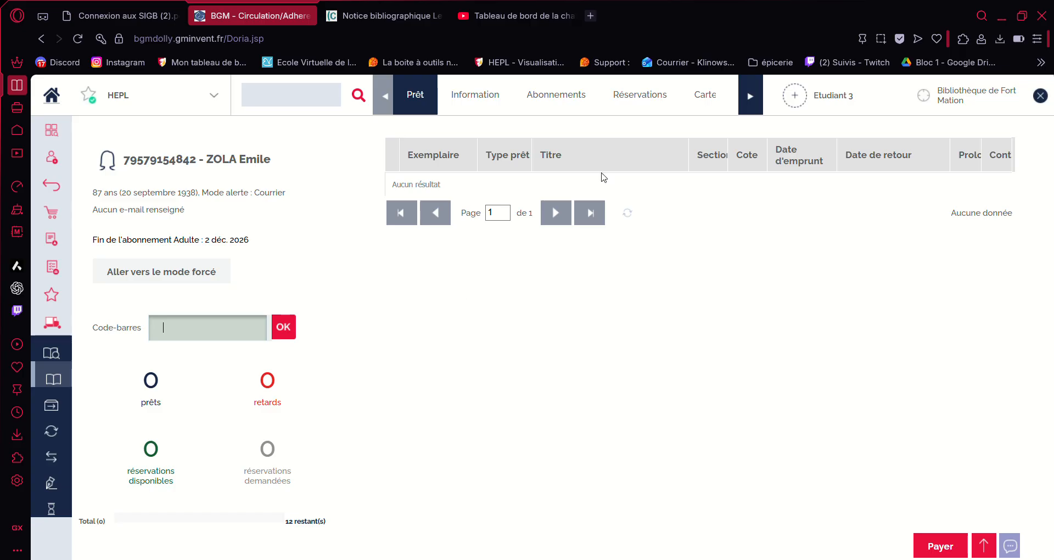
click(317, 103)
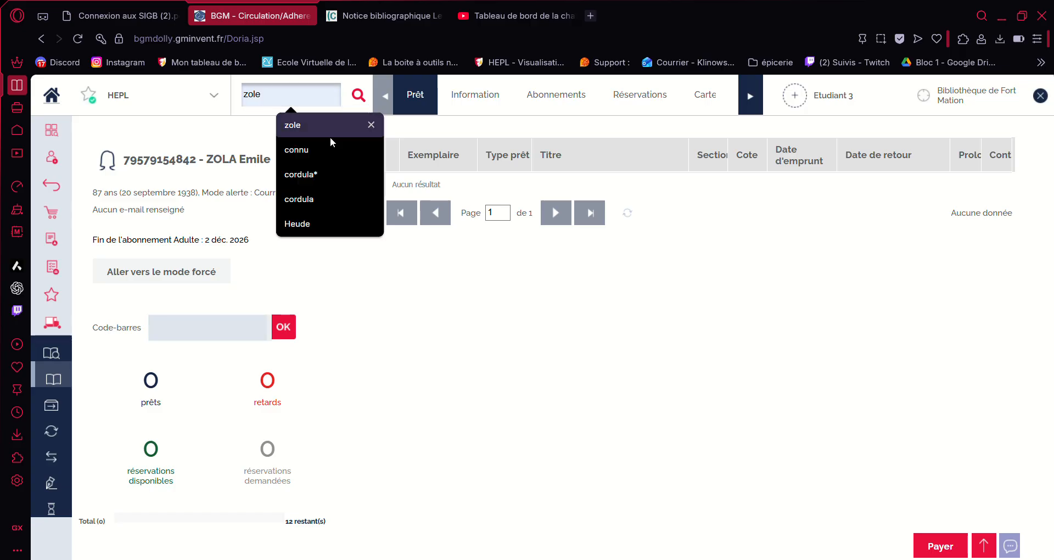
click(336, 219)
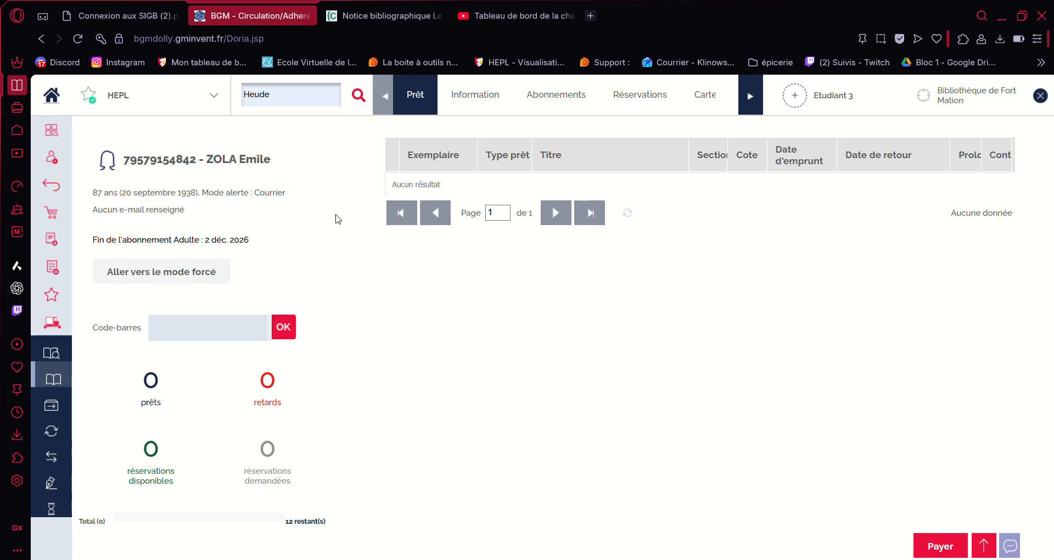
key(Return)
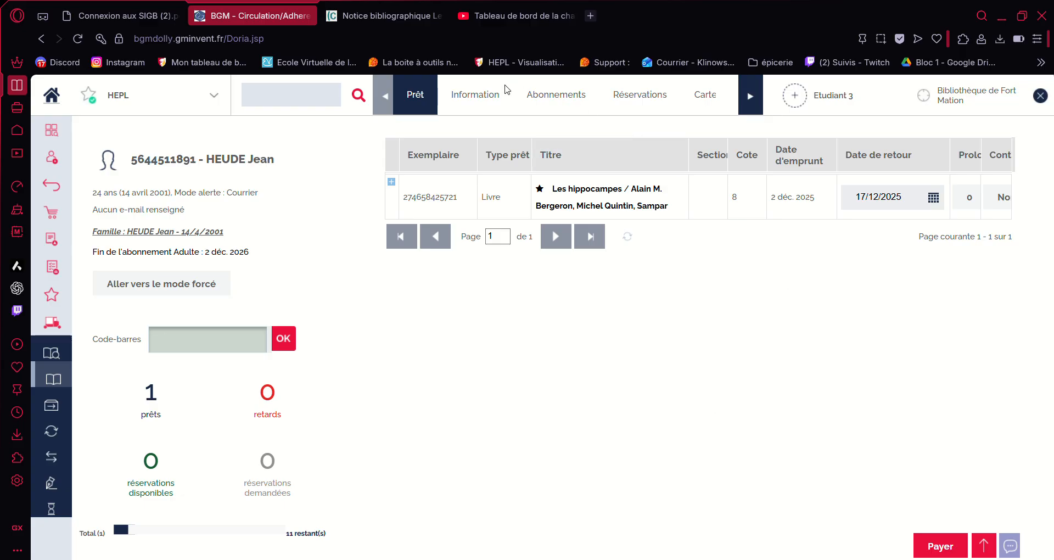
click(490, 102)
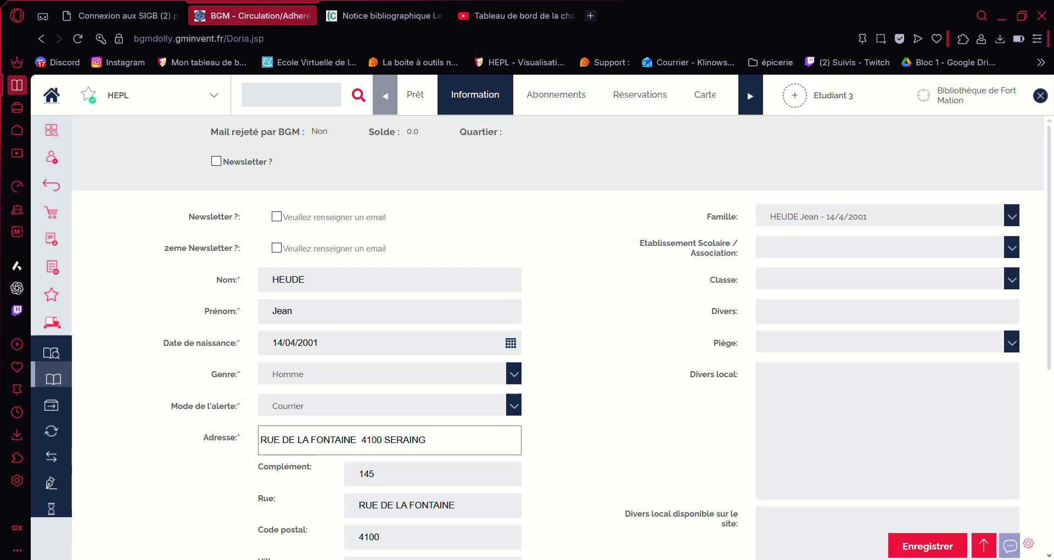
click(985, 545)
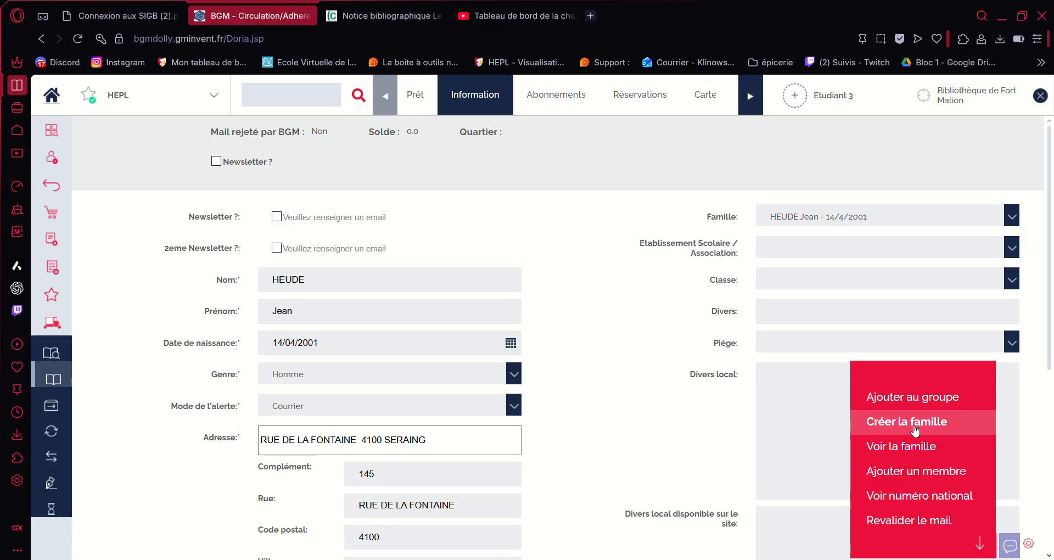
click(318, 98)
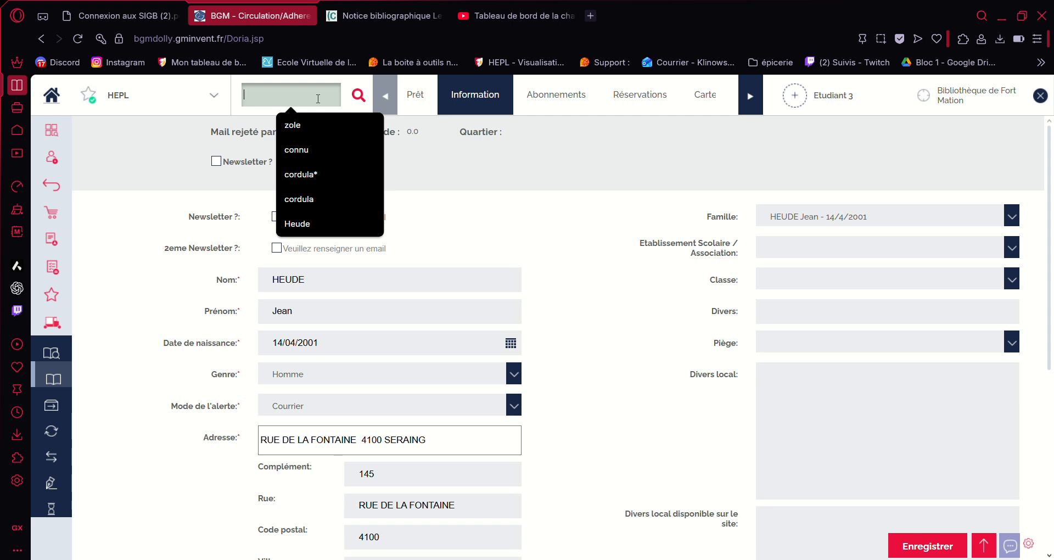
text(zole)
key(Return)
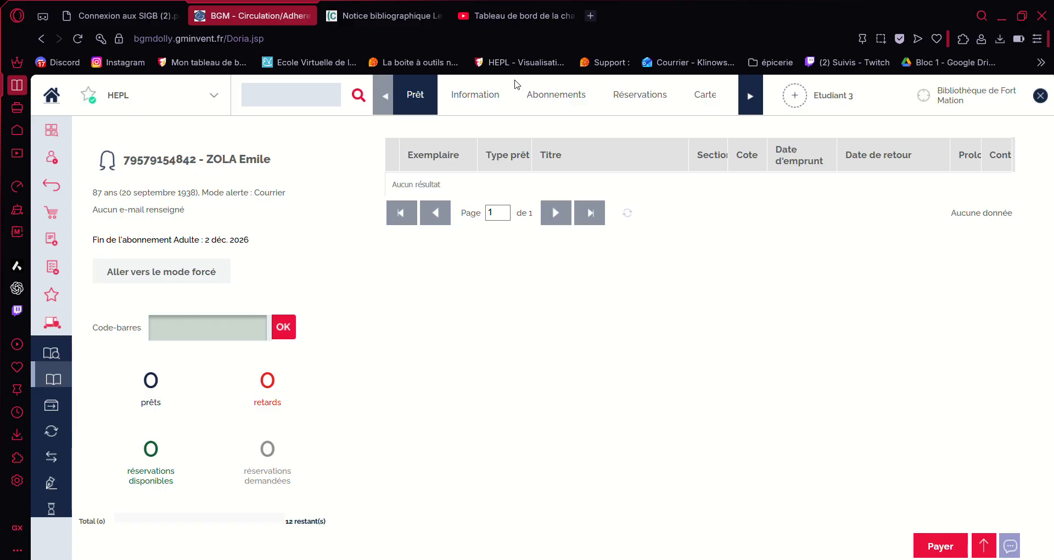
Step: Link the patron to the matching Heude family member and save the record
click(490, 93)
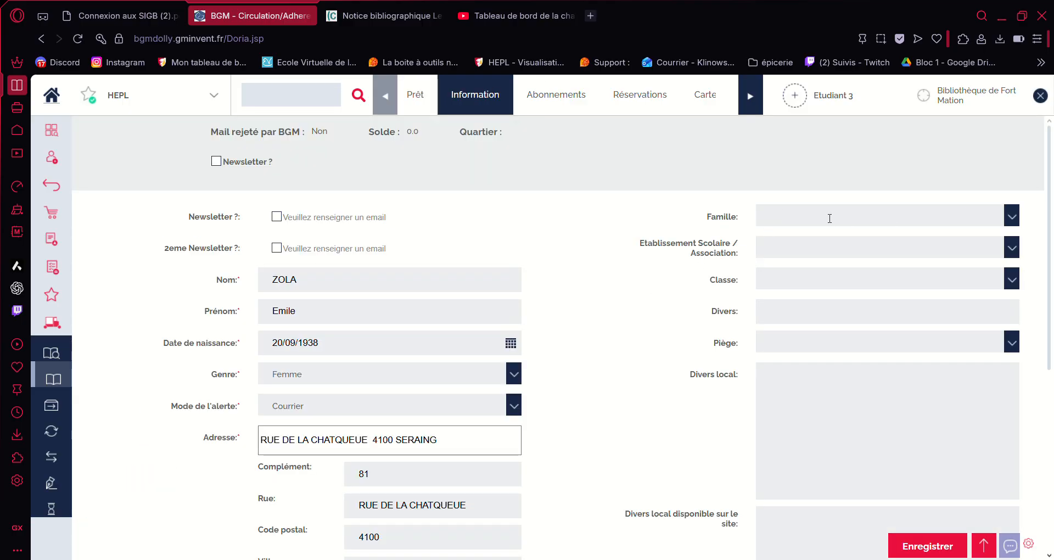
click(1012, 219)
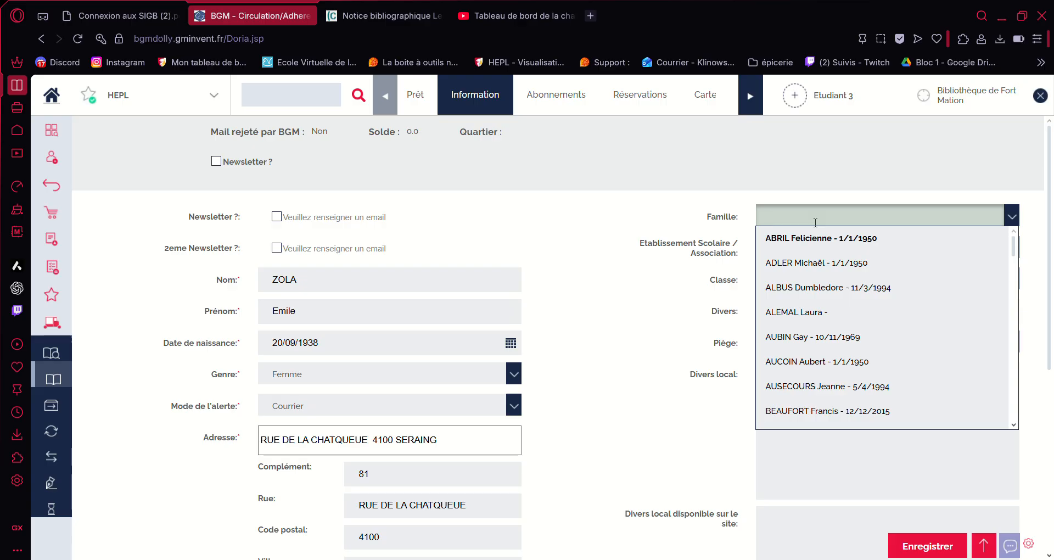
text(Heude)
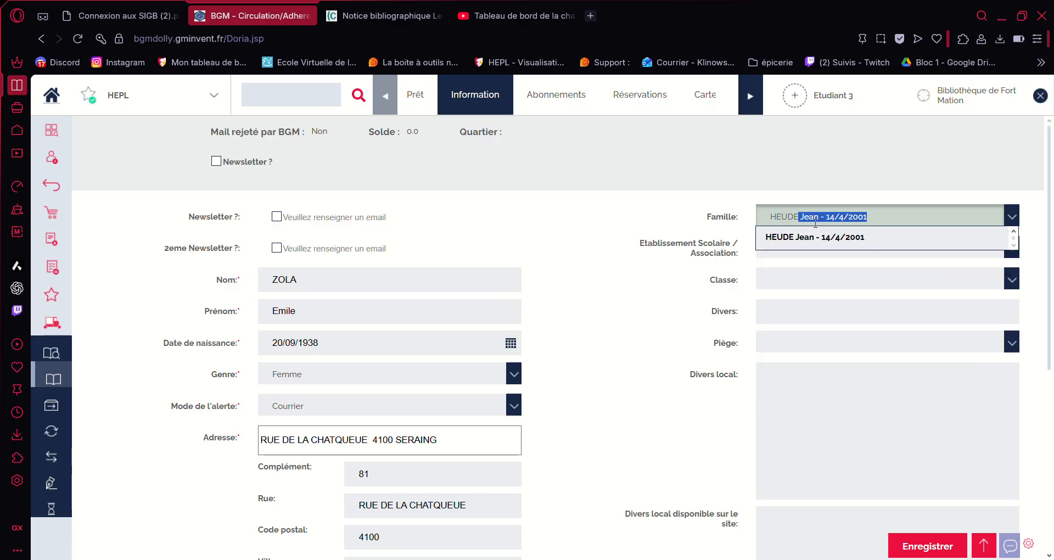
click(820, 234)
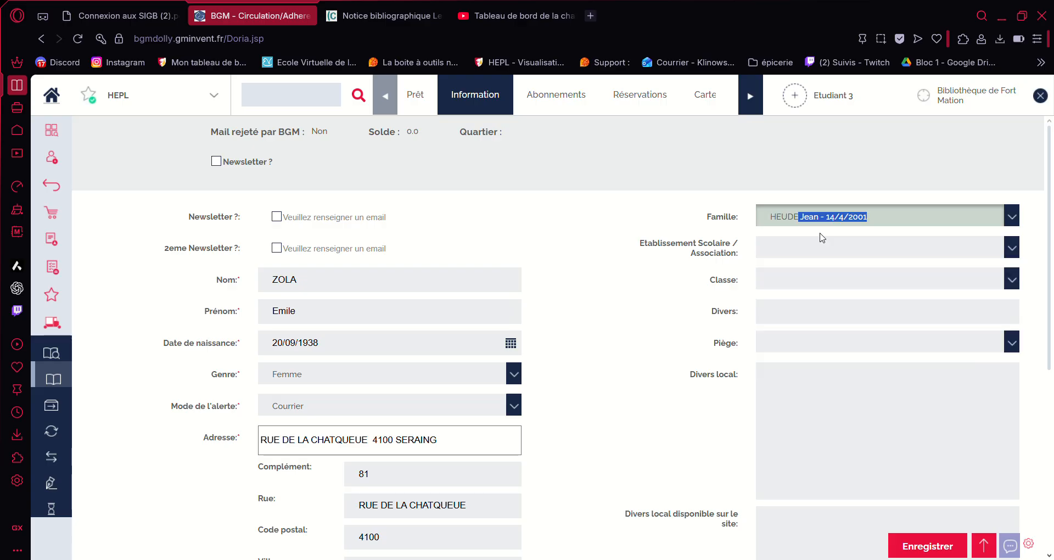
click(915, 551)
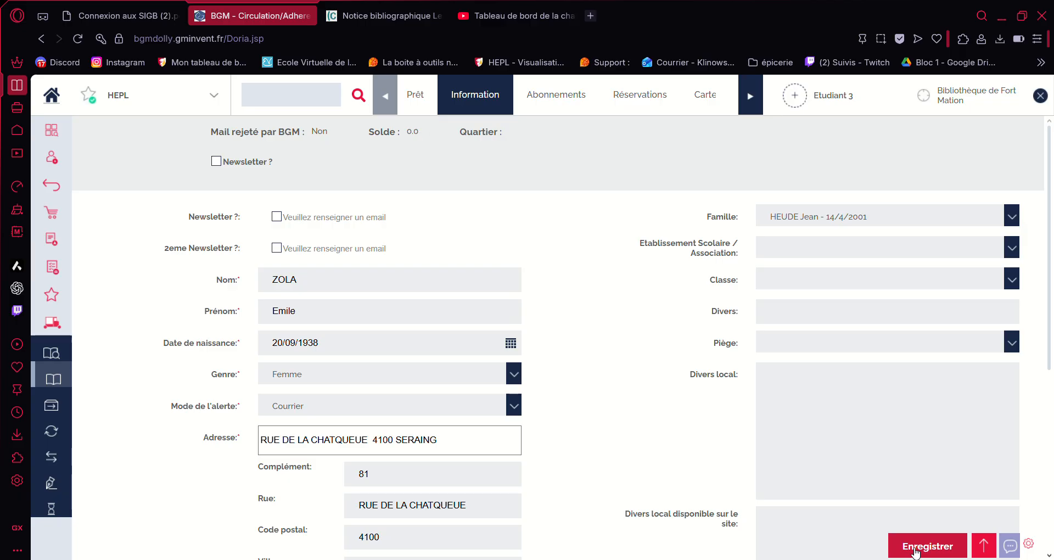
scroll(645, 474, down, 3)
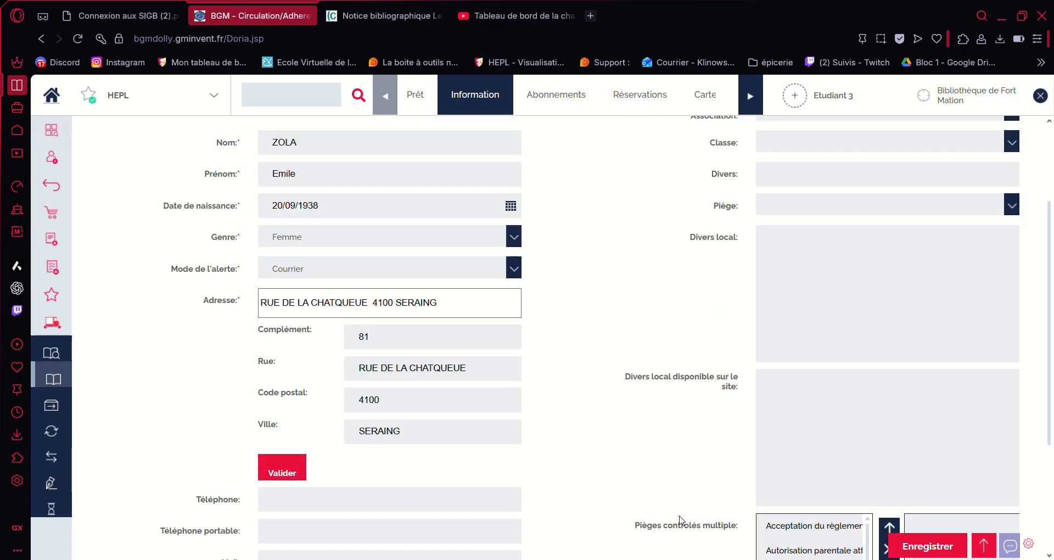
scroll(668, 426, up, 3)
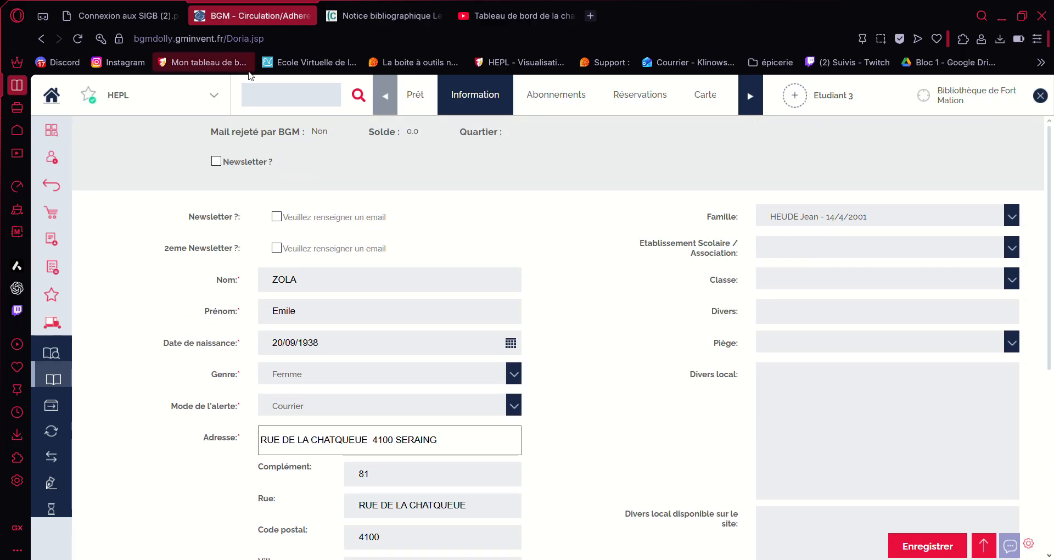
Step: Reopen the patron's loan screen from the header search history
click(285, 99)
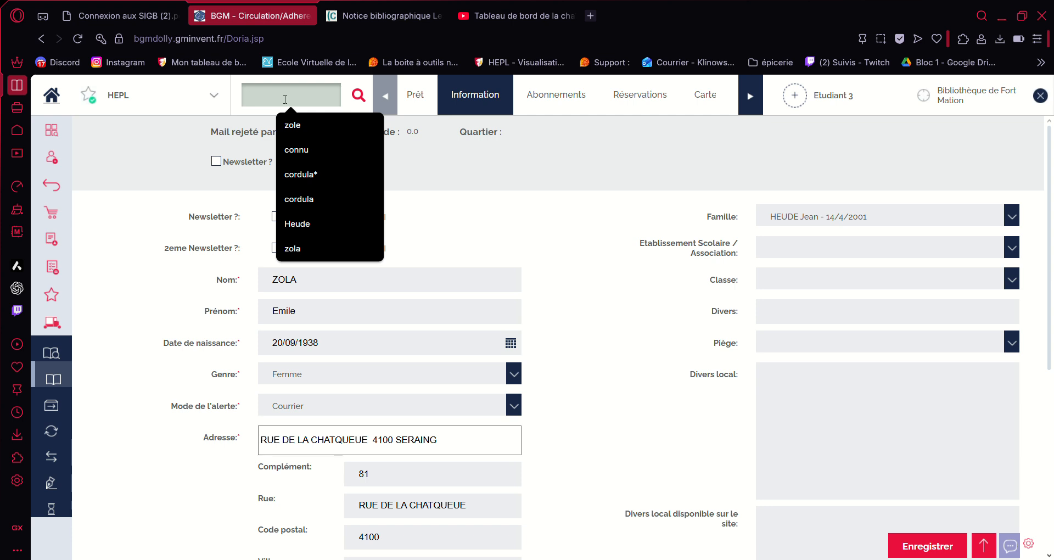
click(309, 249)
key(Return)
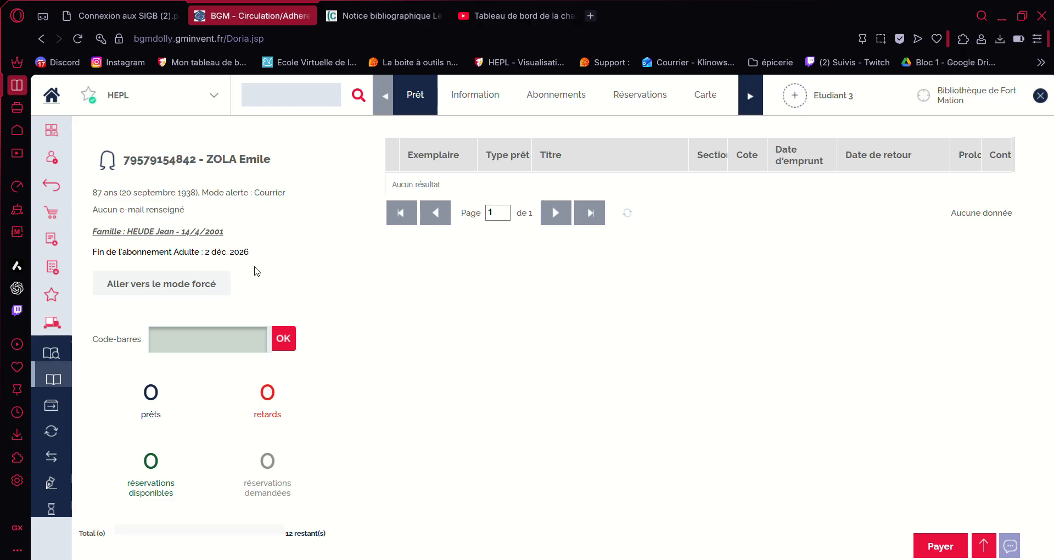
click(44, 136)
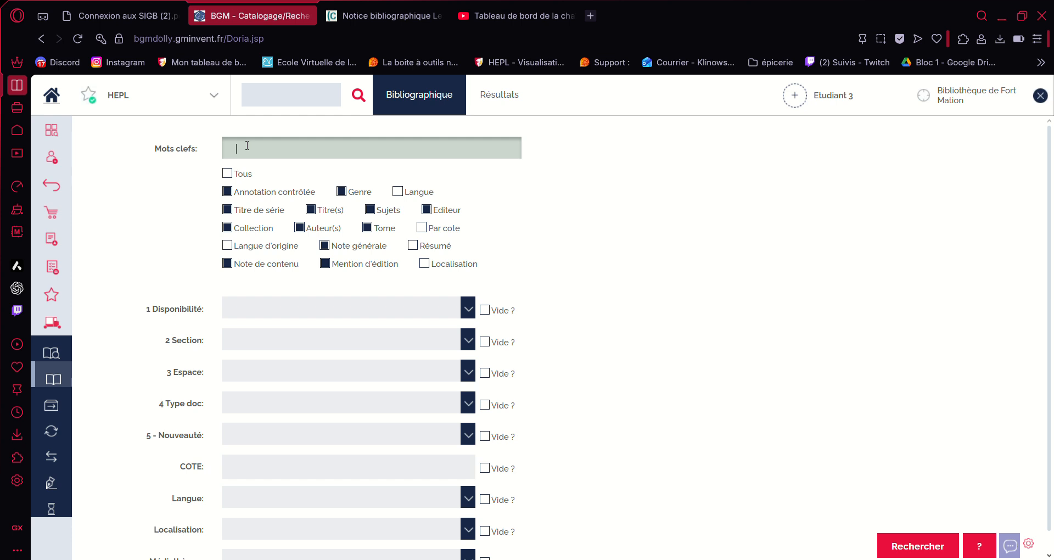
text(arbre)
key(Return)
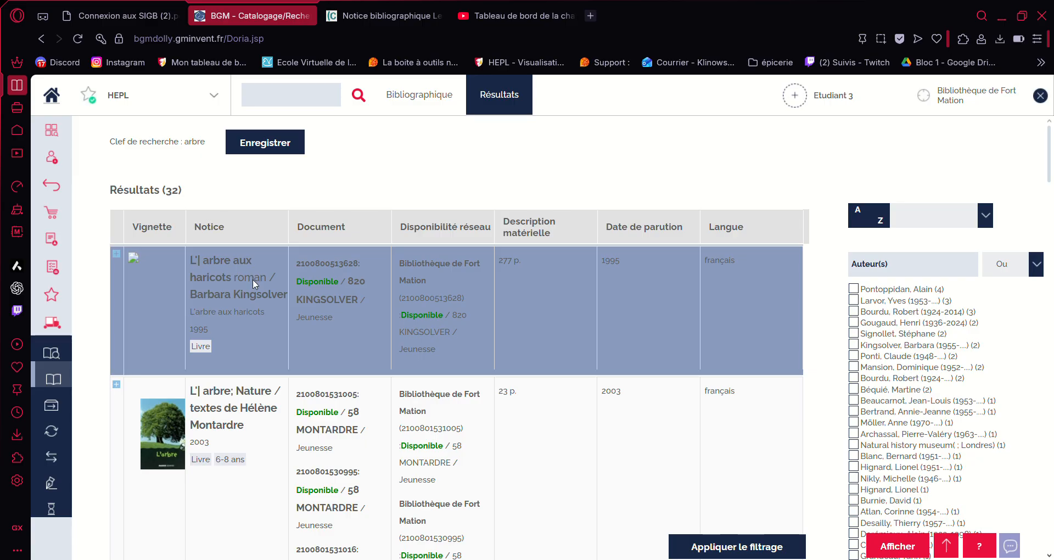
double_click(252, 279)
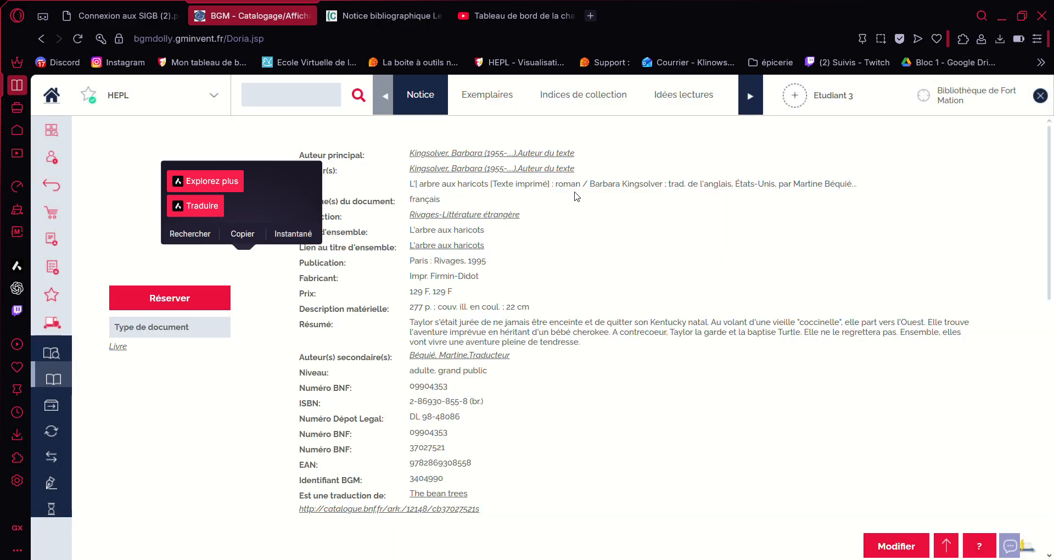
scroll(360, 216, down, 1)
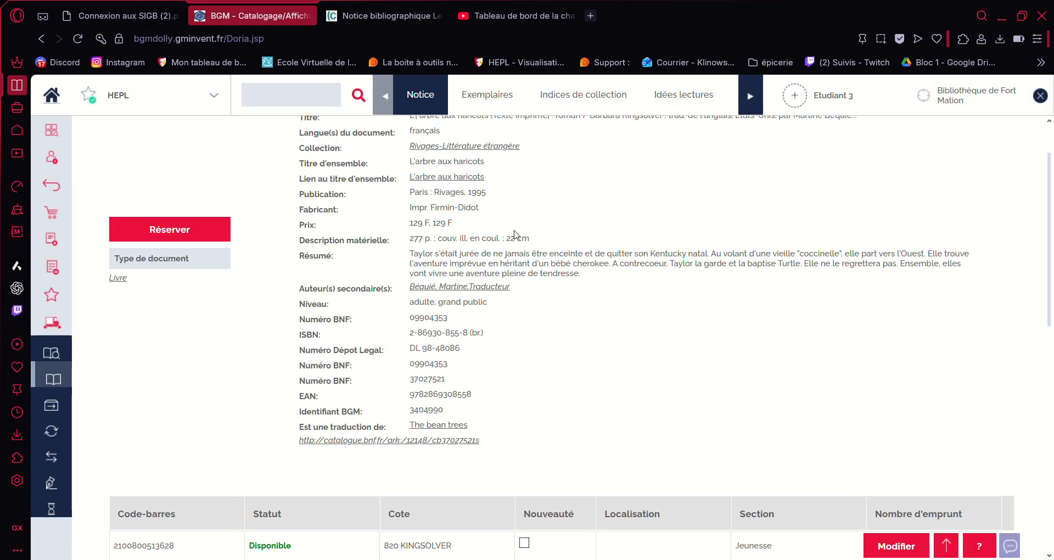
scroll(516, 235, down, 2)
scroll(516, 235, down, 3)
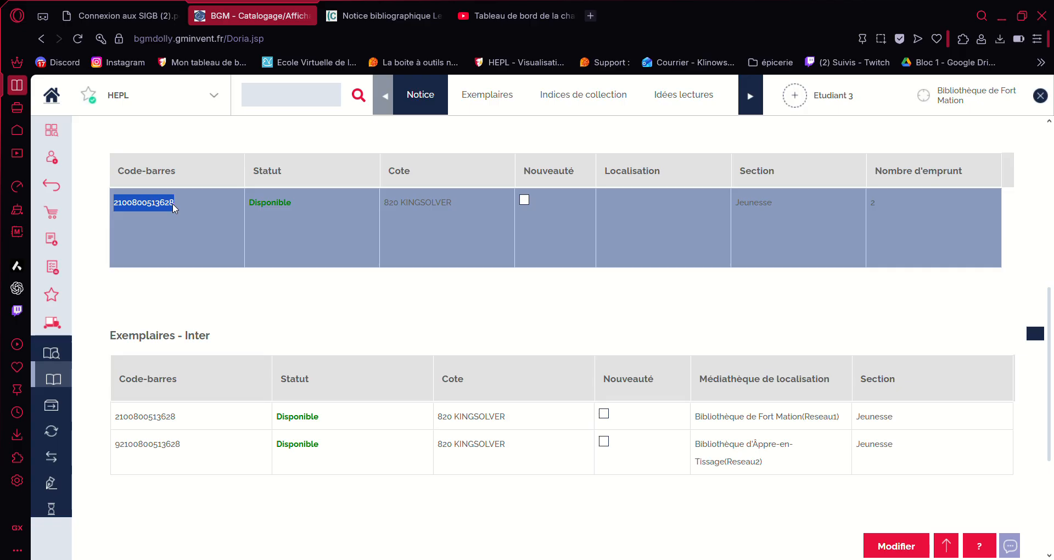
click(173, 203)
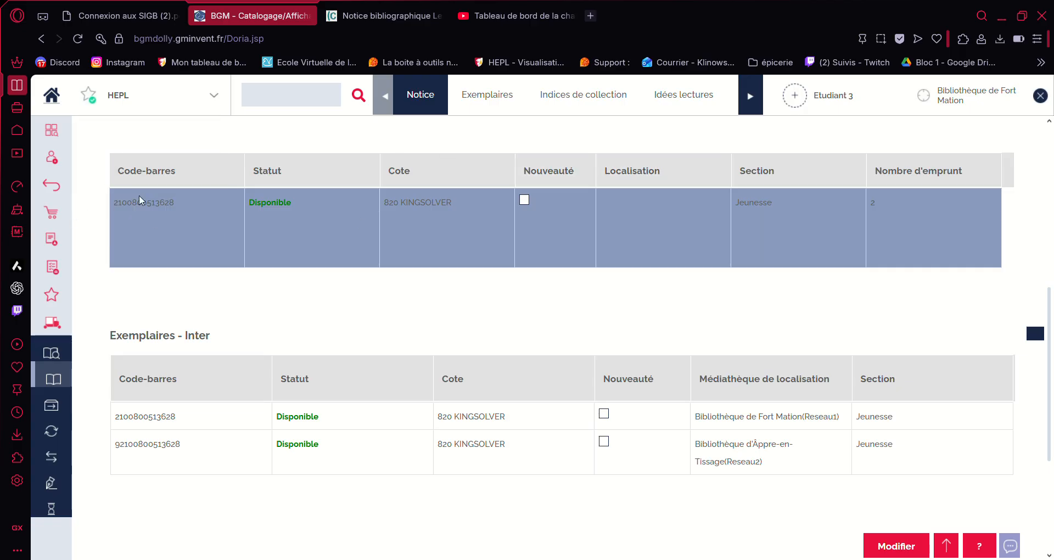
click(271, 98)
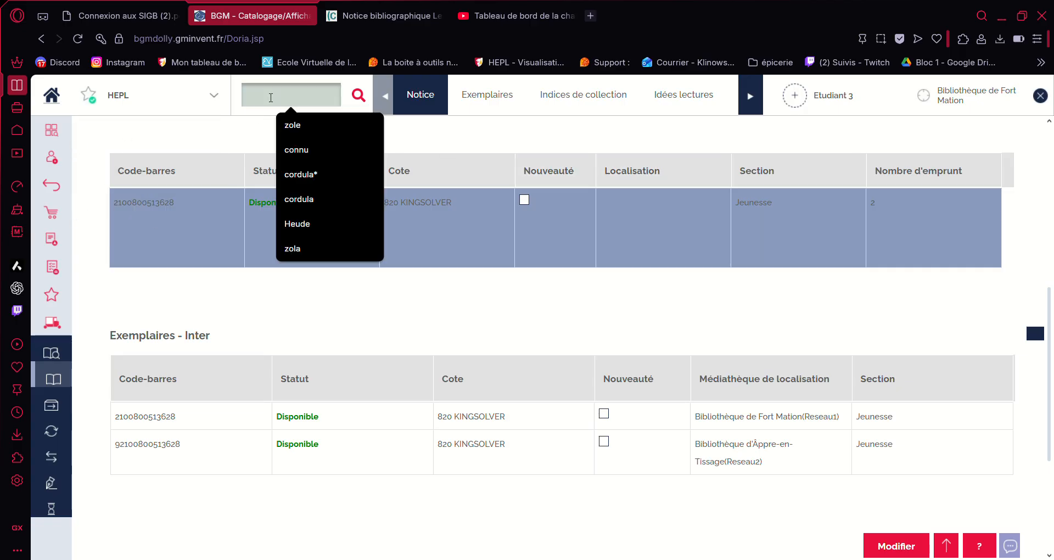
click(295, 247)
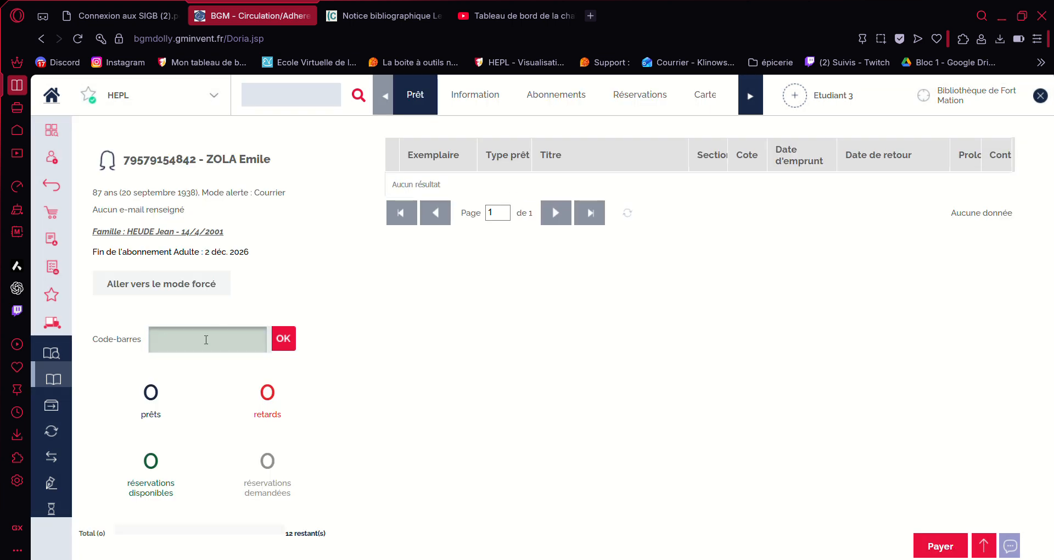
text(2100800513628)
key(Return)
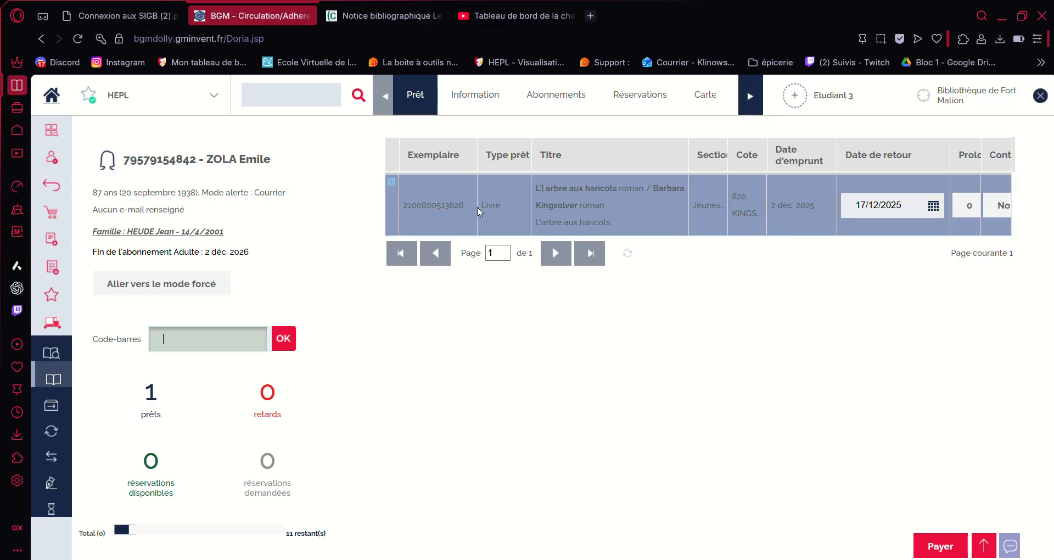
click(54, 188)
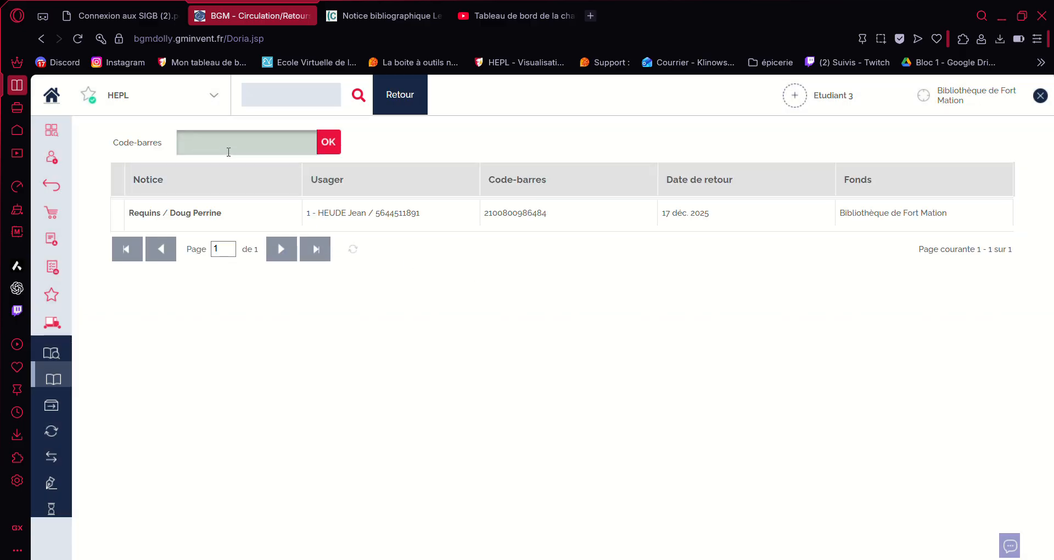
text(2100800513628)
key(Return)
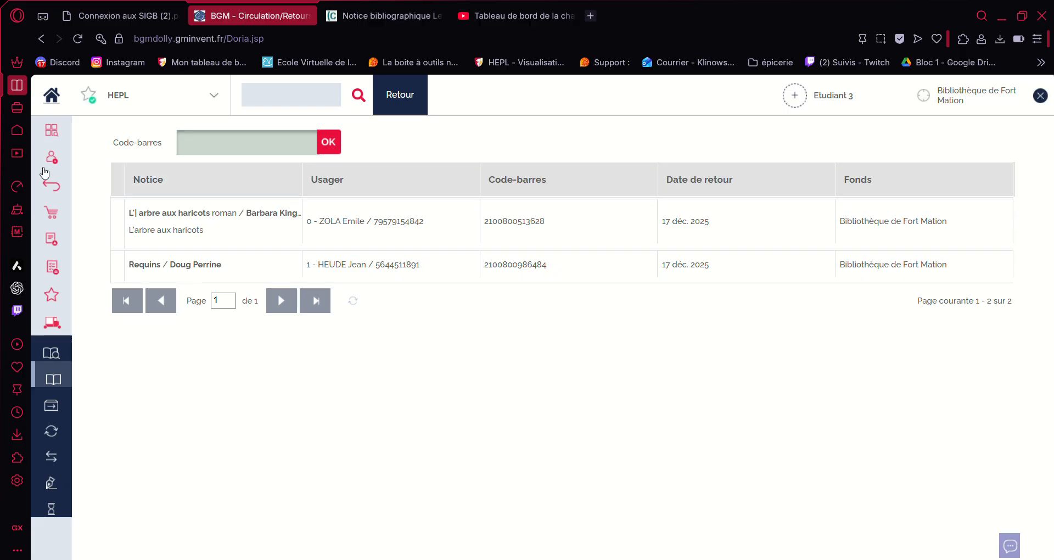
click(52, 134)
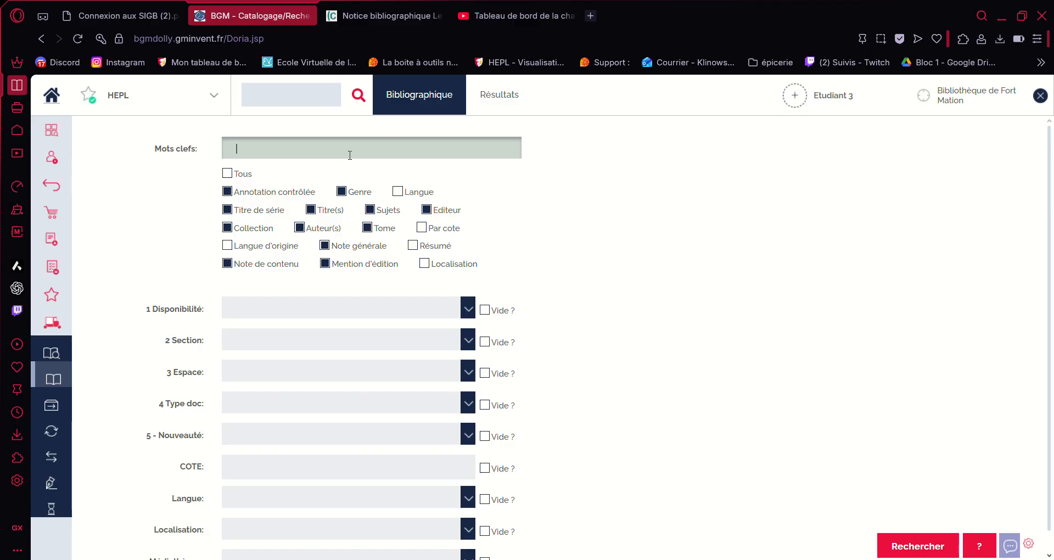
Step: Search 'fleurs' and reserve Violette Rennert's Fleurs des bois for the patron, entered by name
text(fleurs)
key(Return)
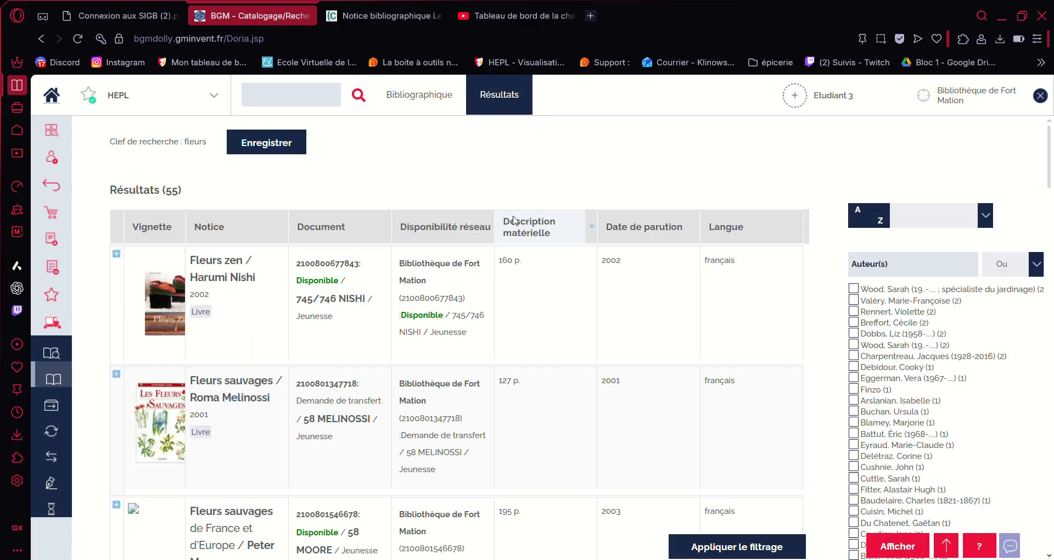
scroll(324, 332, down, 10)
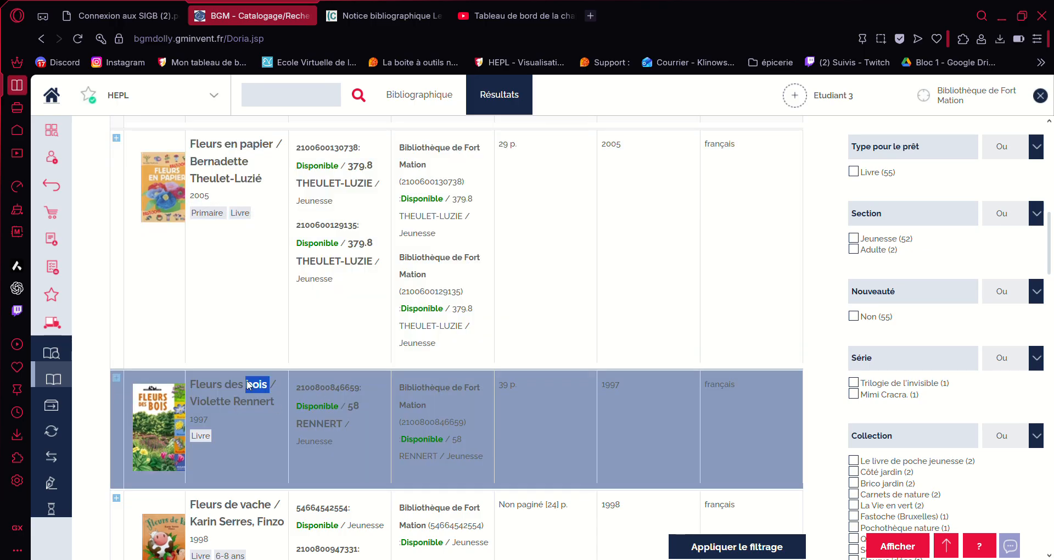
double_click(249, 384)
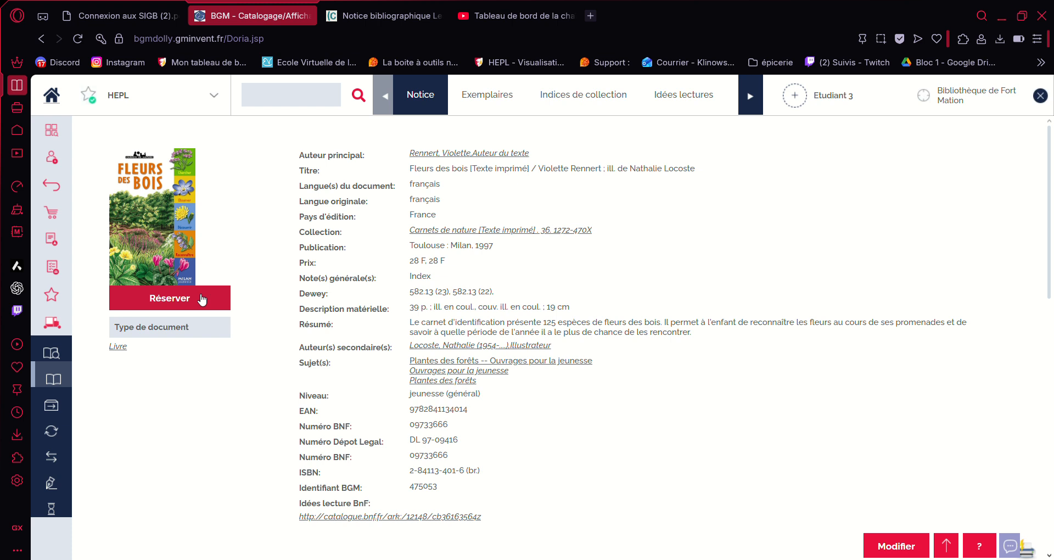
click(171, 299)
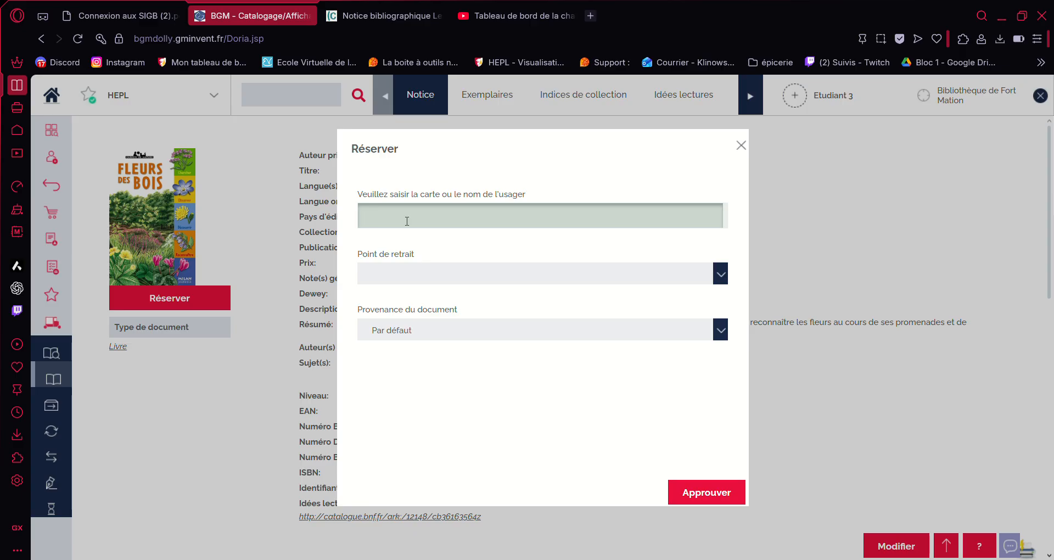
text(Zola)
click(722, 496)
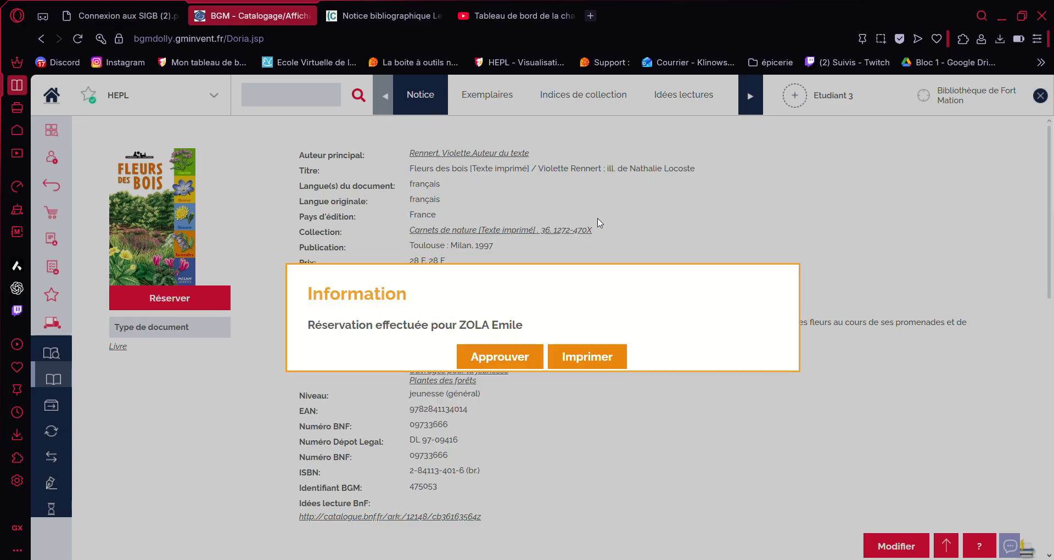
click(499, 357)
click(290, 99)
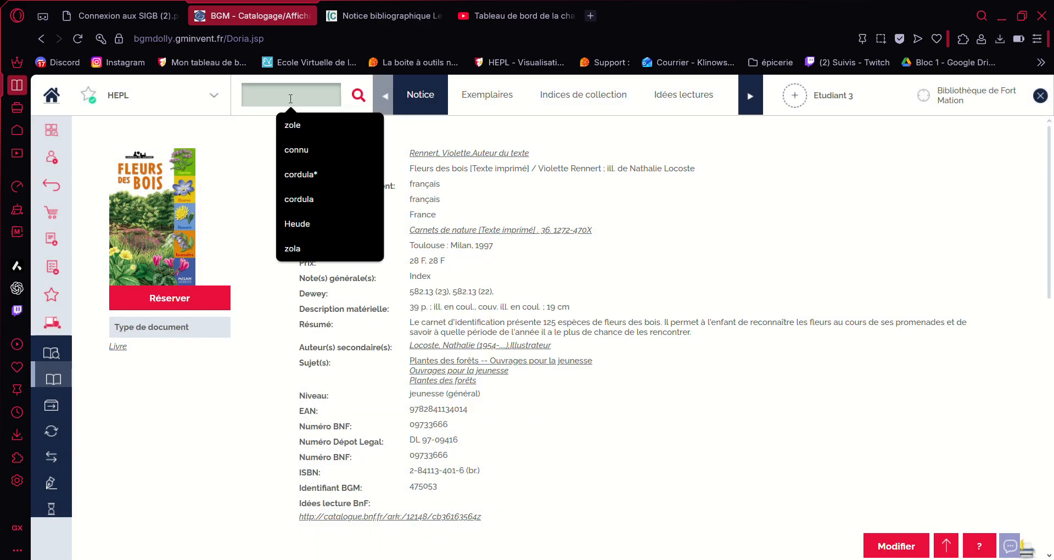
Step: Recall the patron from search history and open their requested reservations
text(zola)
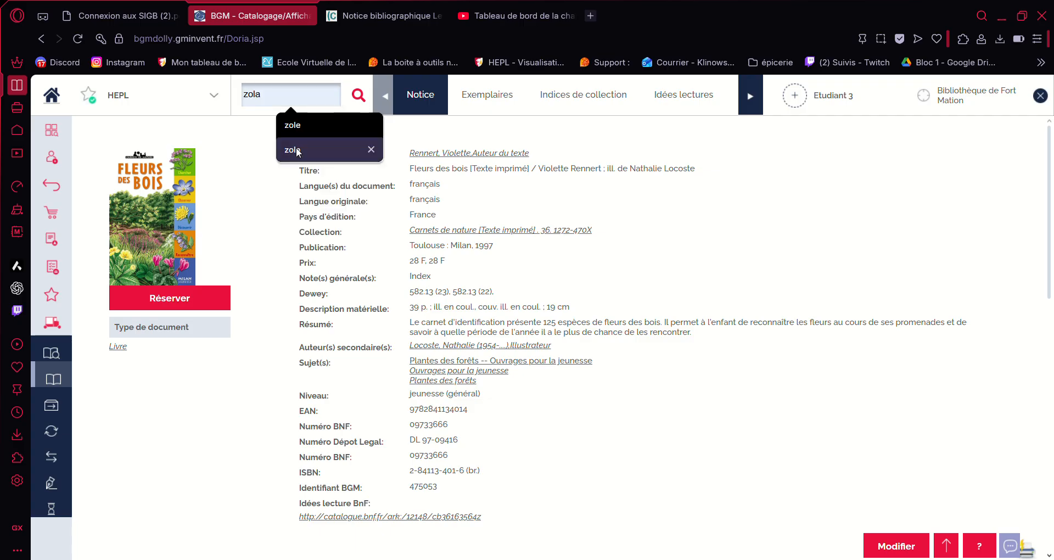
click(295, 149)
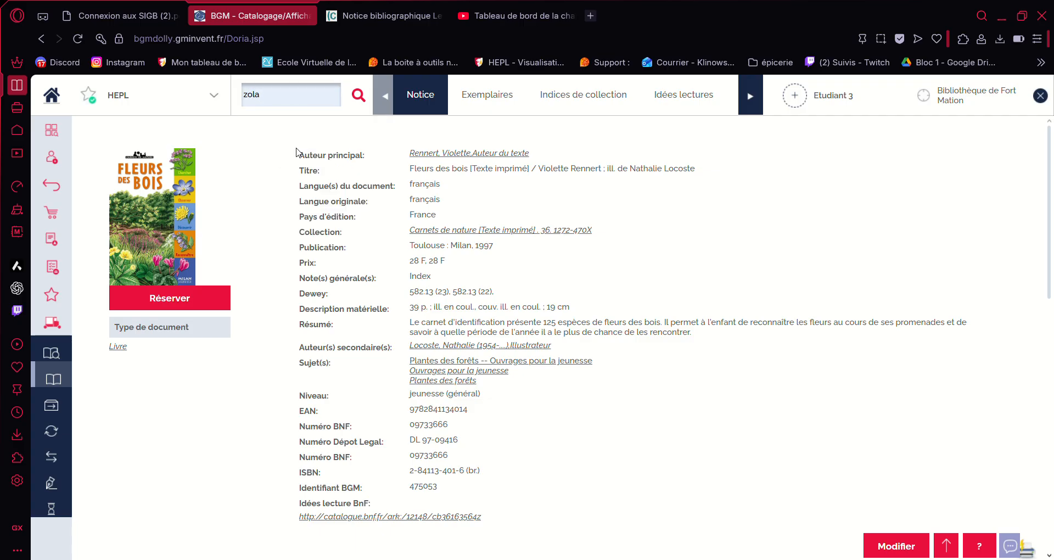
key(Return)
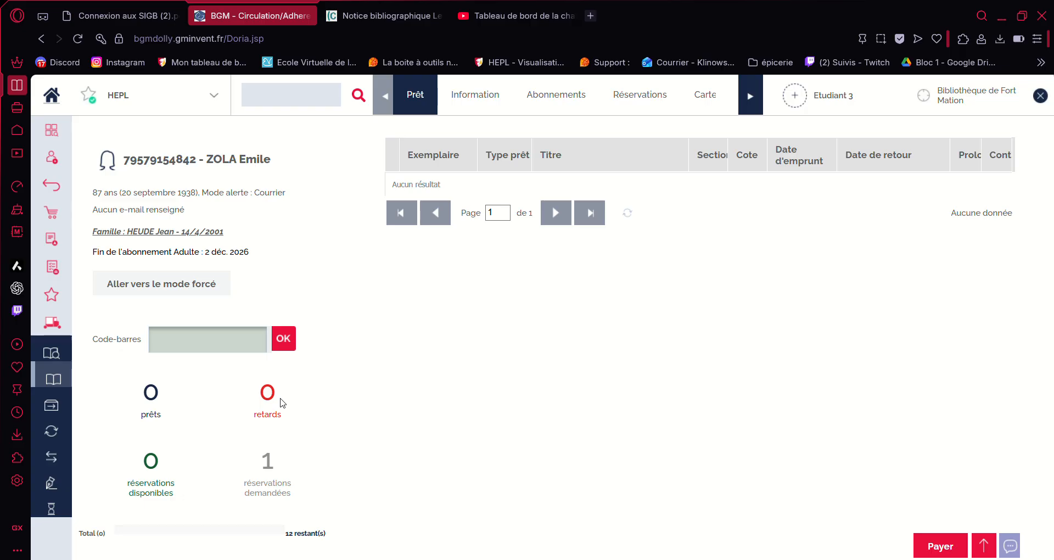
click(274, 471)
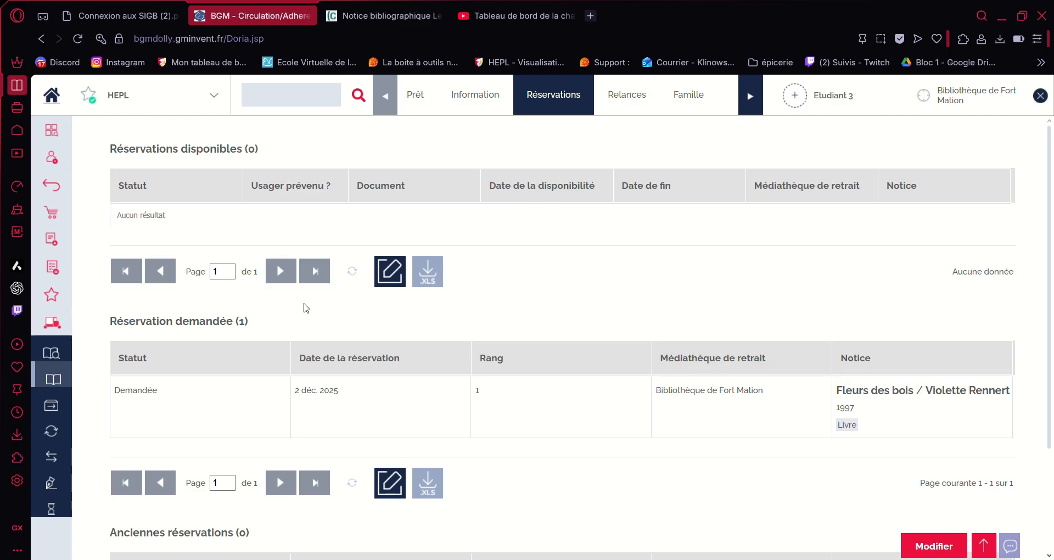
Step: Set the Fleurs des bois reservation's status to Annulée and save it
scroll(306, 297, down, 2)
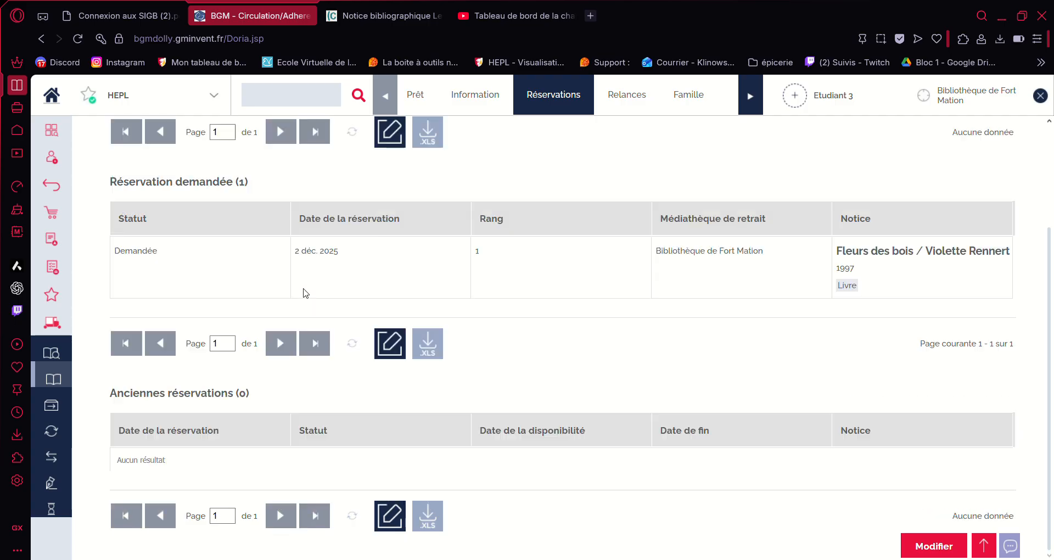
click(337, 262)
click(391, 344)
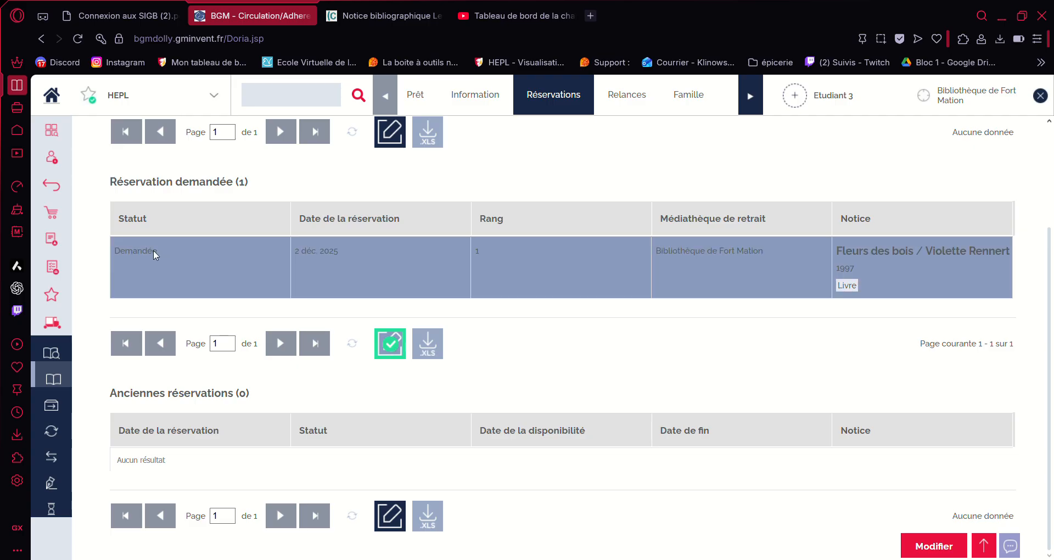
click(153, 249)
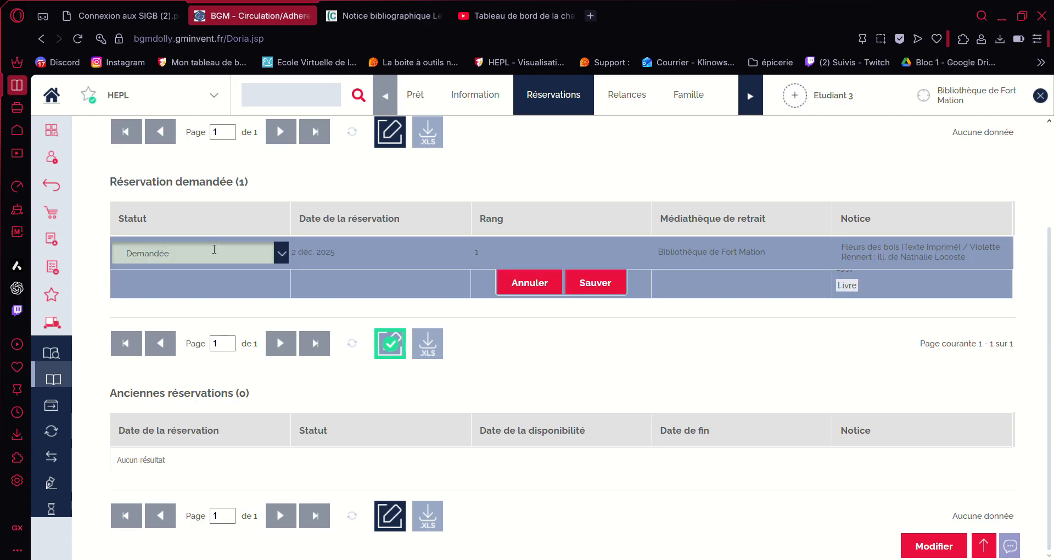
click(280, 254)
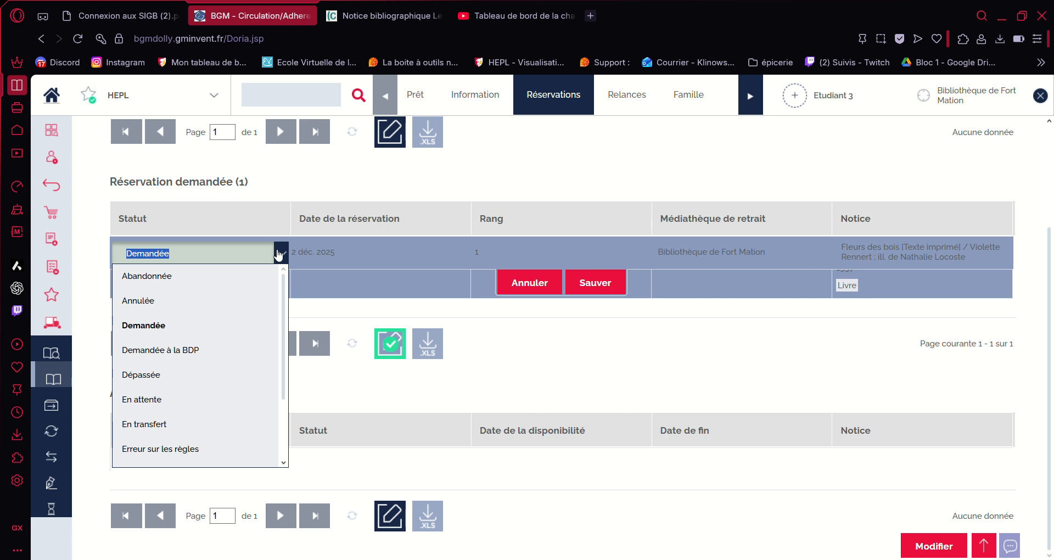
click(158, 304)
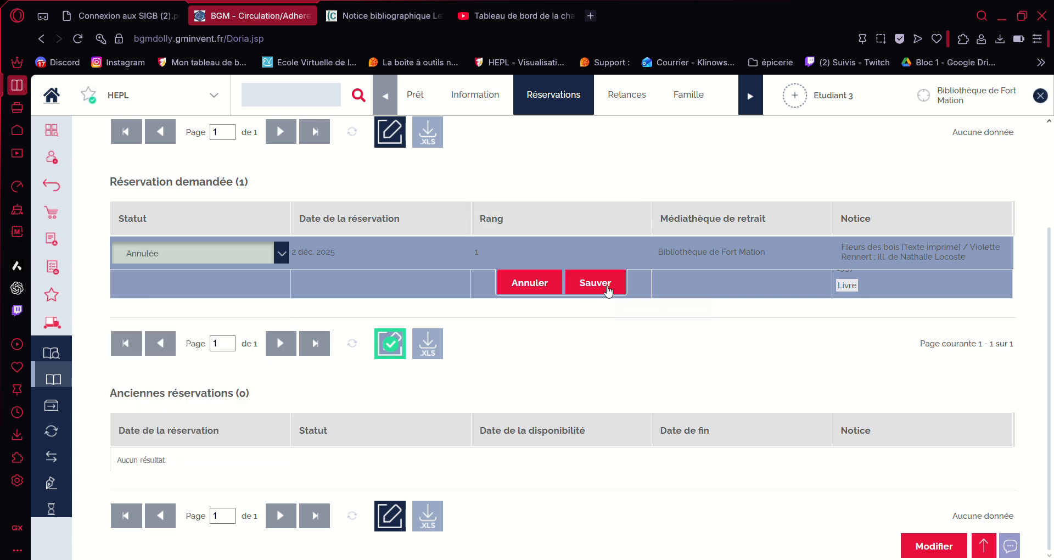
click(608, 290)
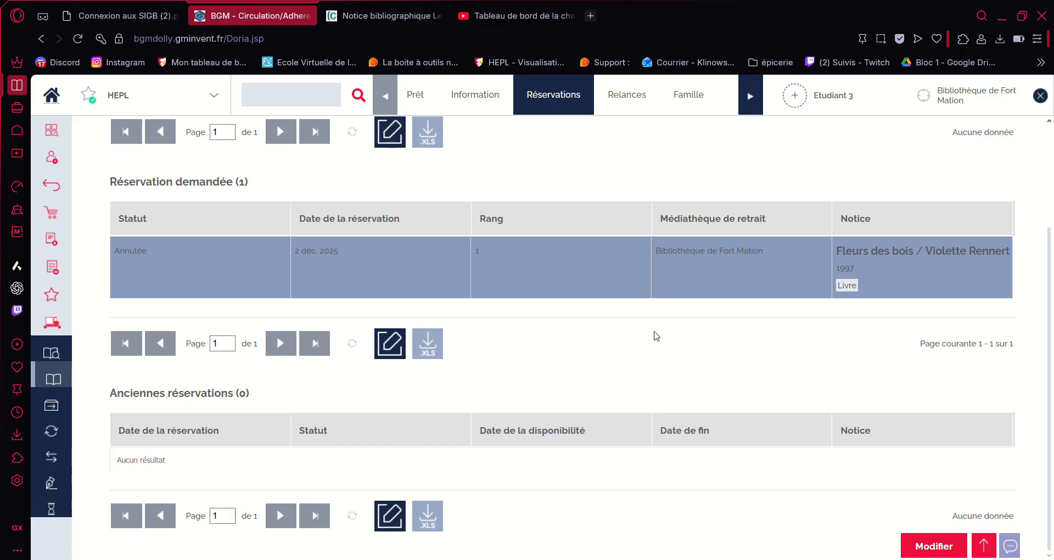
click(419, 7)
Step: Search BnF Catalogue général for 'requins' and open David Hawcock's Requins notice
scroll(224, 179, up, 7)
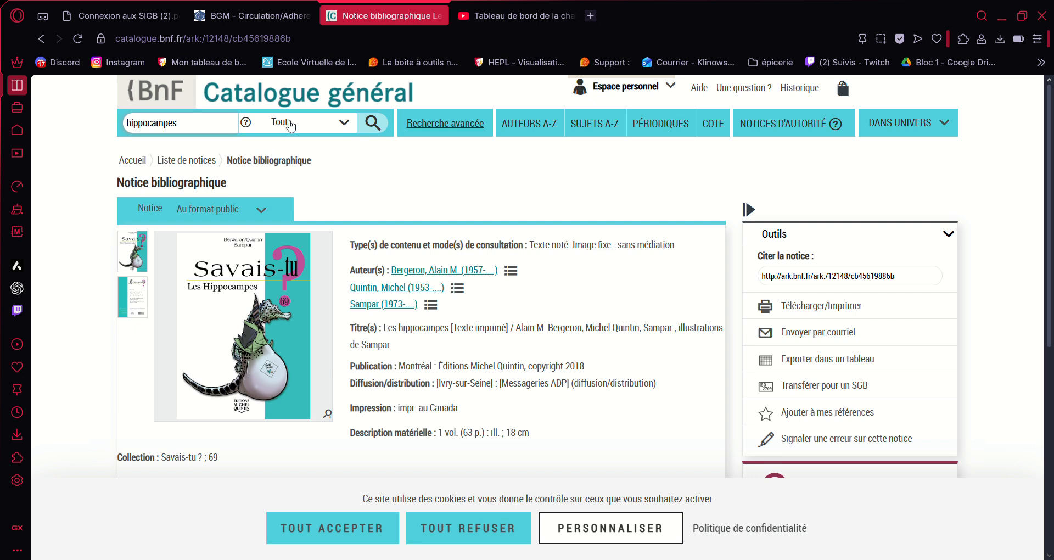
click(188, 130)
key(BackSpace)
key(BackSpace)
key(BackSpace)
key(BackSpace)
key(BackSpace)
key(BackSpace)
key(BackSpace)
key(BackSpace)
key(BackSpace)
key(BackSpace)
key(BackSpace)
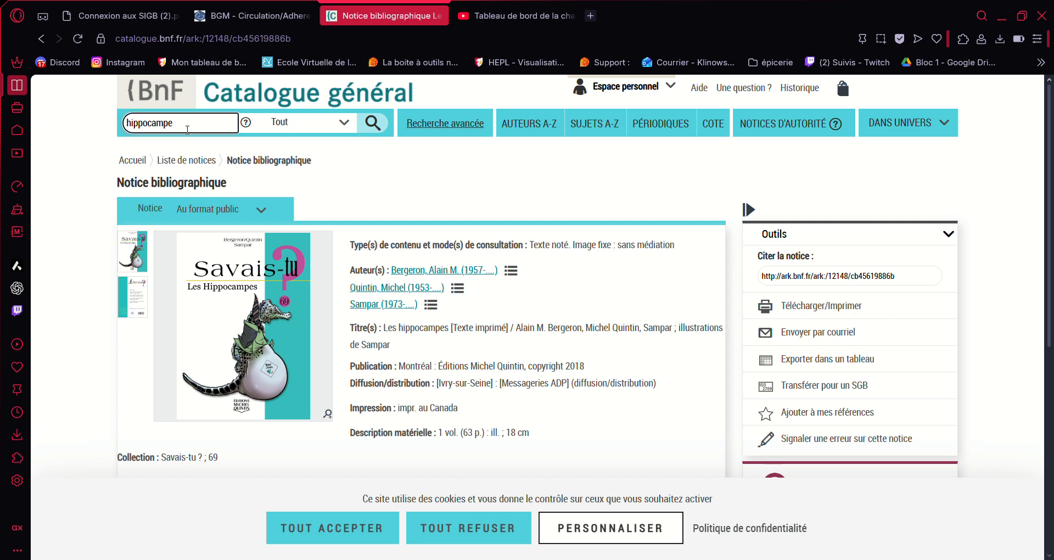
text(requins)
key(Return)
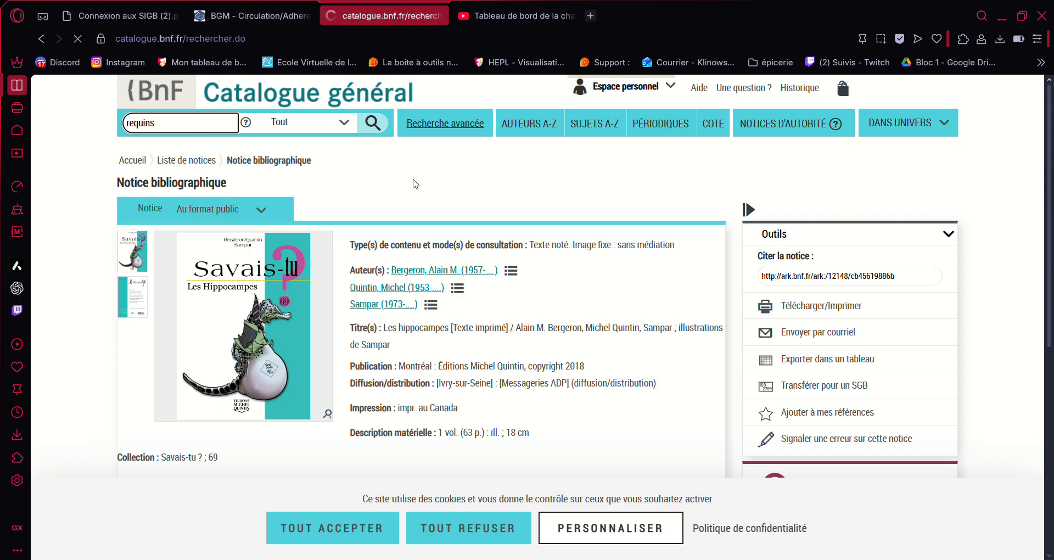
scroll(439, 259, down, 1)
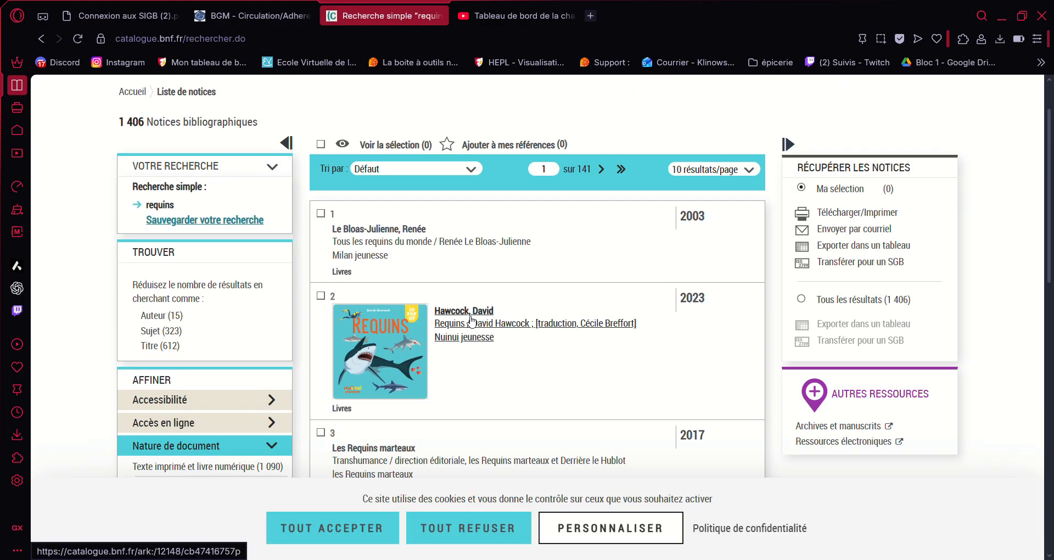
click(472, 318)
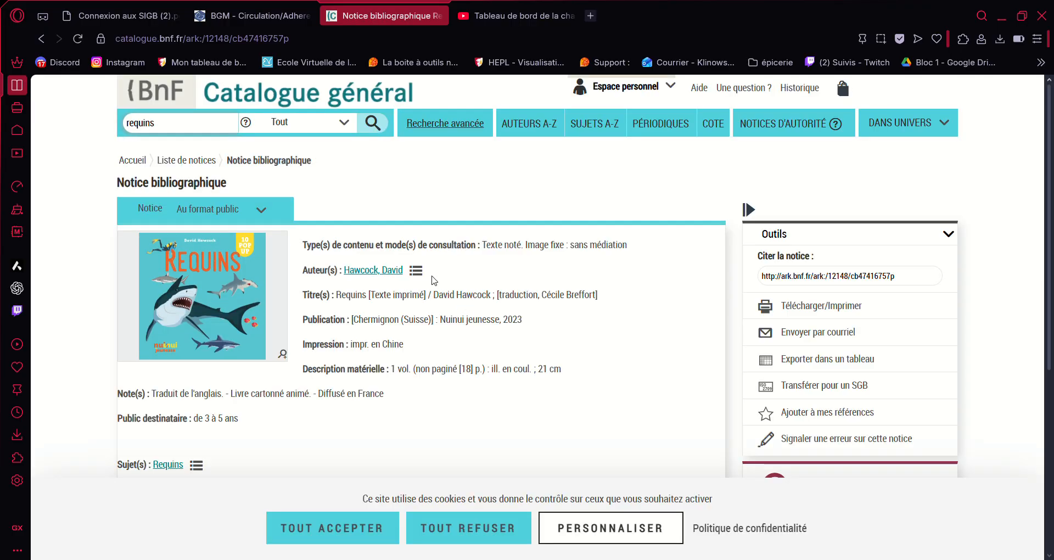
scroll(371, 316, down, 5)
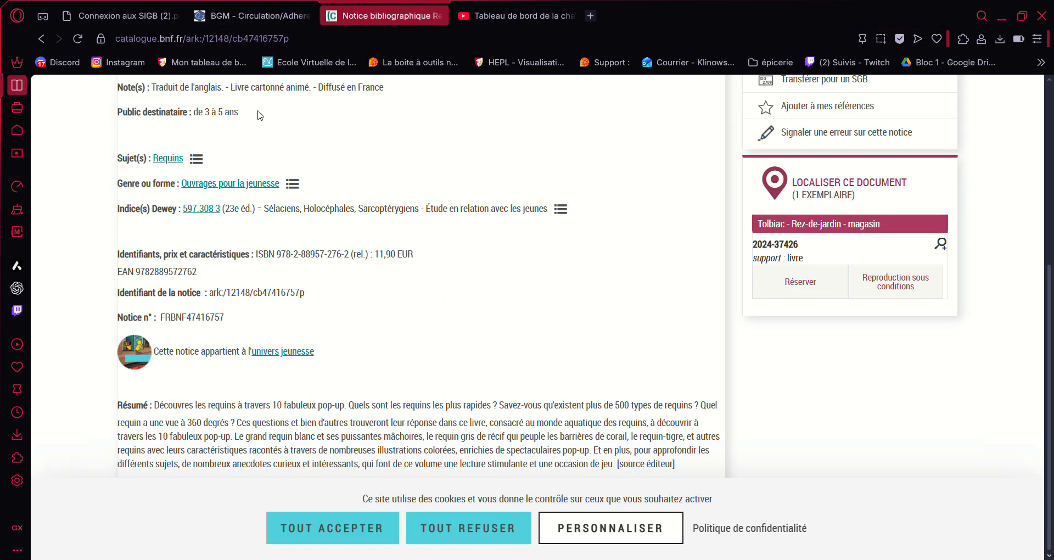
click(242, 7)
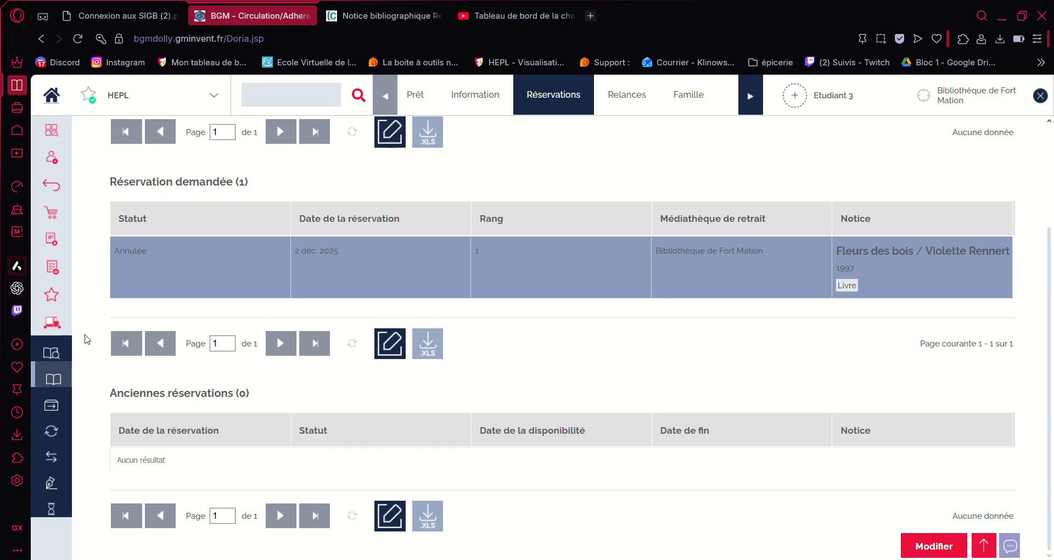
click(54, 380)
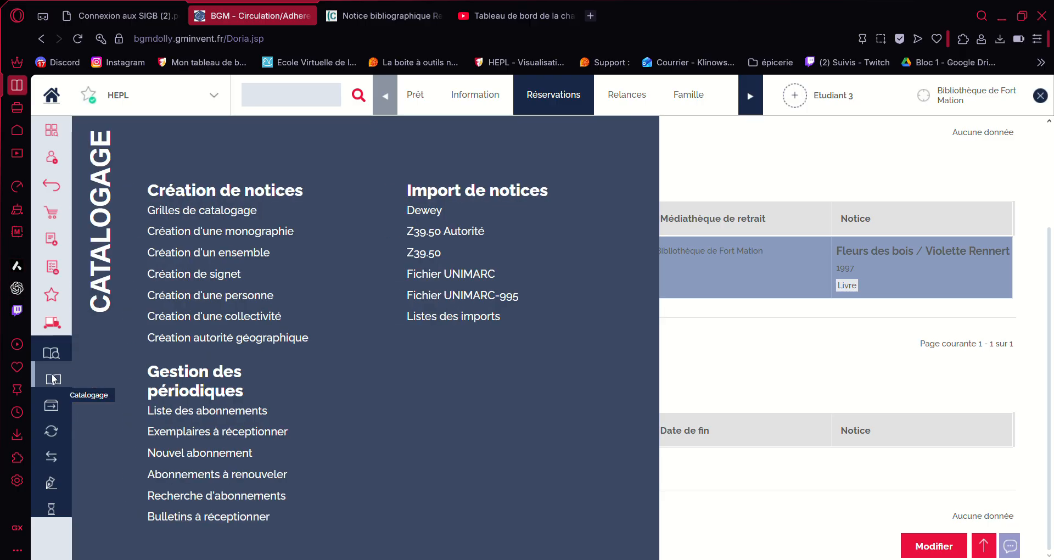
click(427, 252)
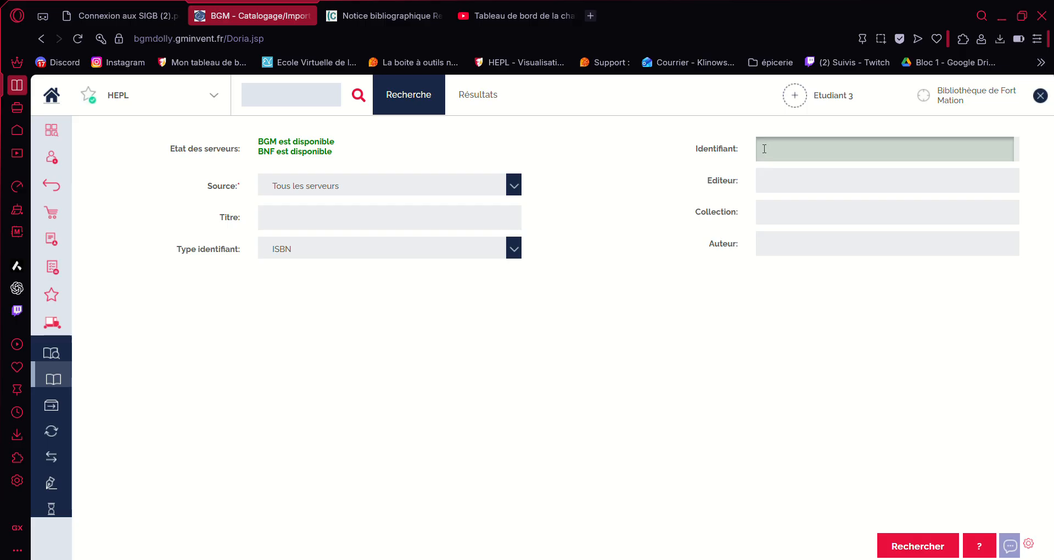
click(384, 15)
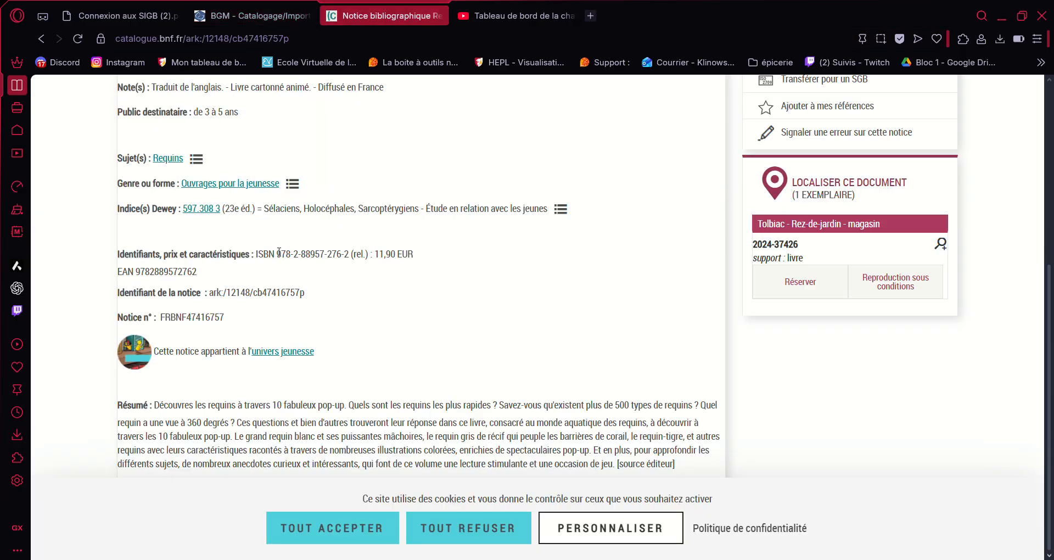
drag(279, 252, 324, 249)
drag(346, 250, 350, 250)
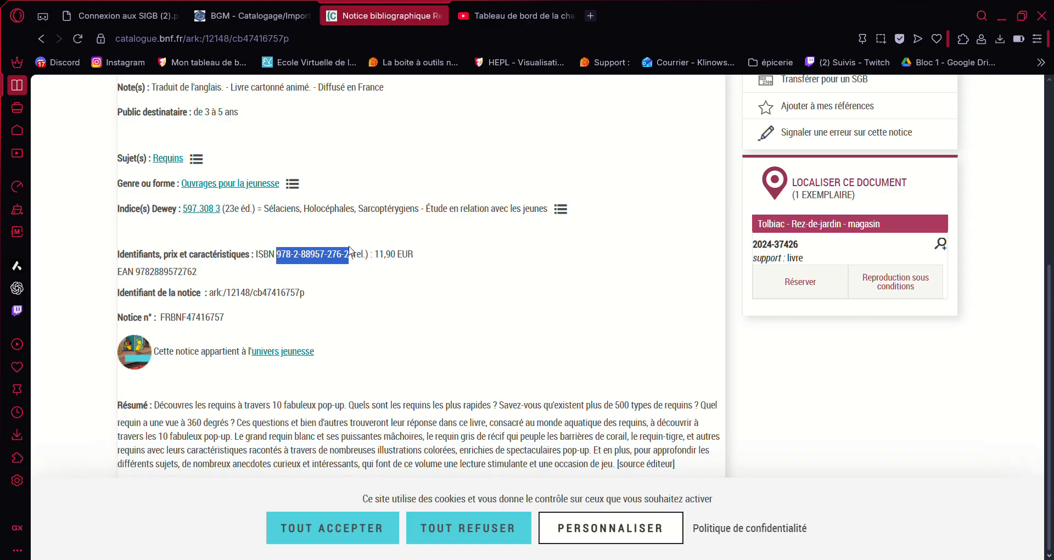
key(ctrl+c)
Step: Search the Z39.50 servers for that ISBN and import the BNF Requins result
click(253, 15)
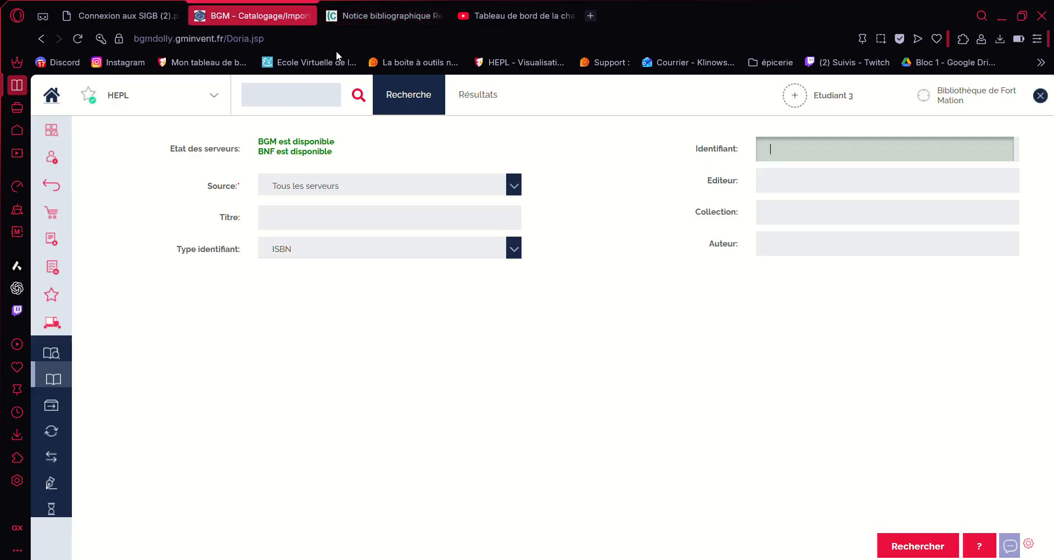
key(ctrl+v)
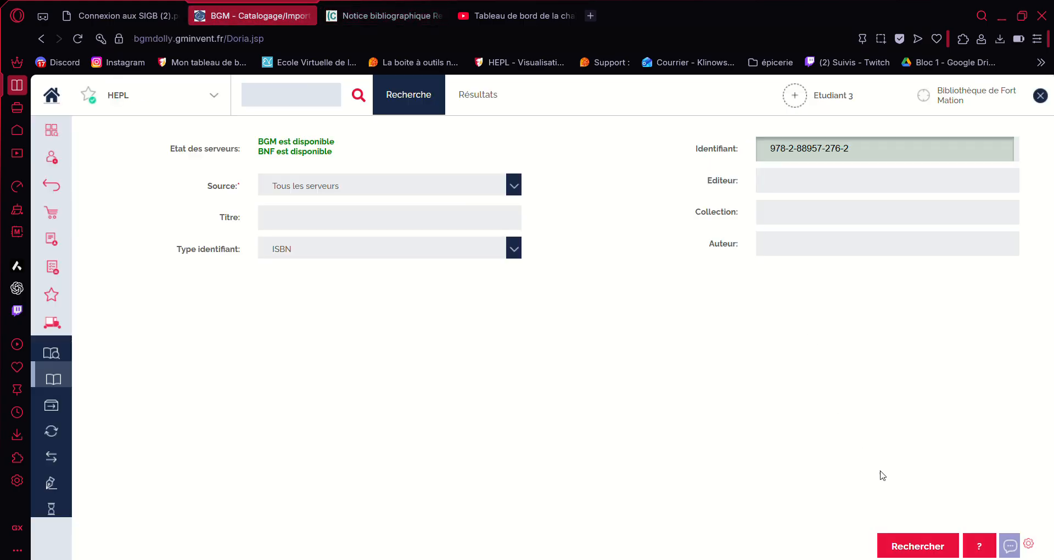
click(905, 544)
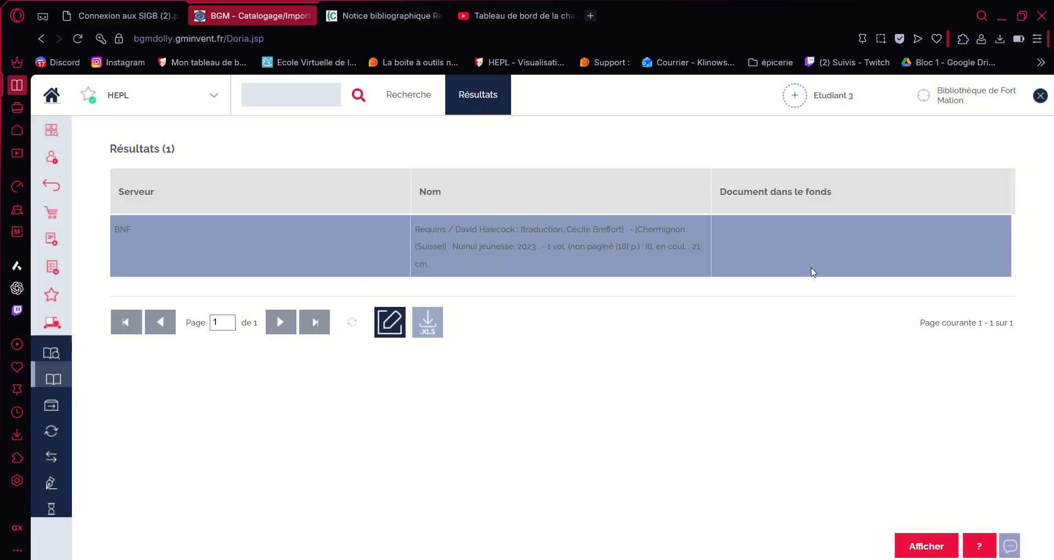
double_click(430, 228)
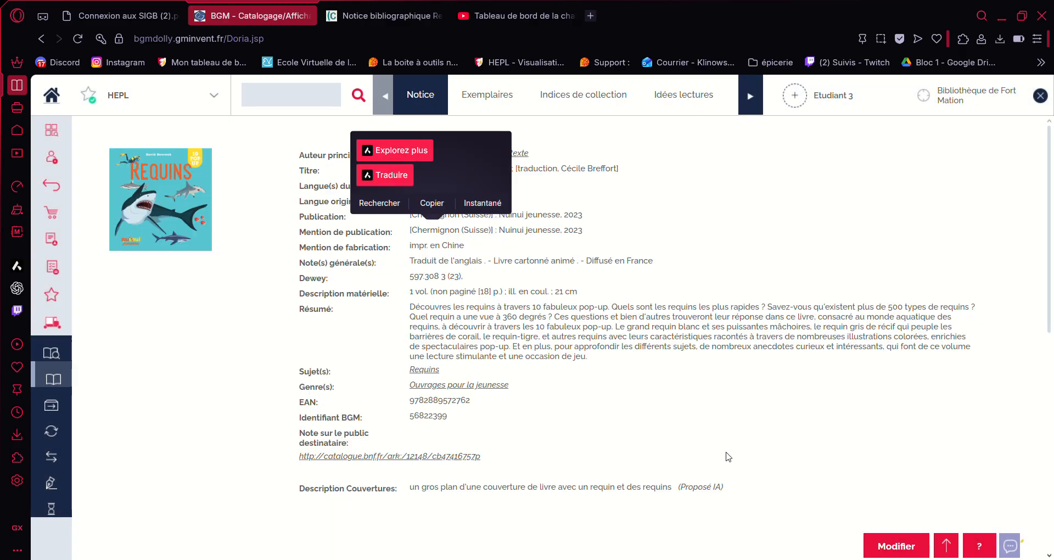
click(710, 396)
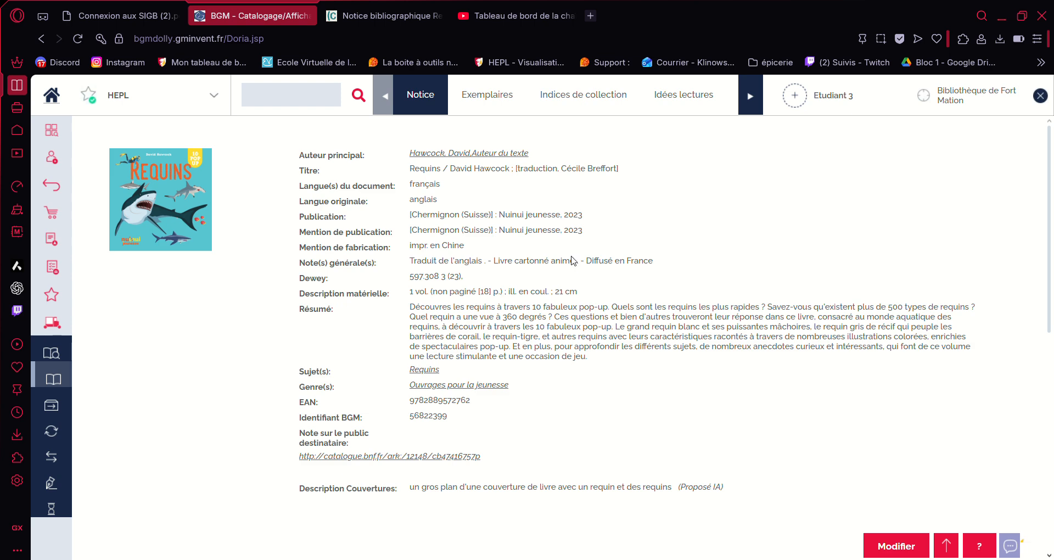
Step: Change the Requins notice's 215 Dimensions field from 21 cm to 22 cm and save it
click(896, 545)
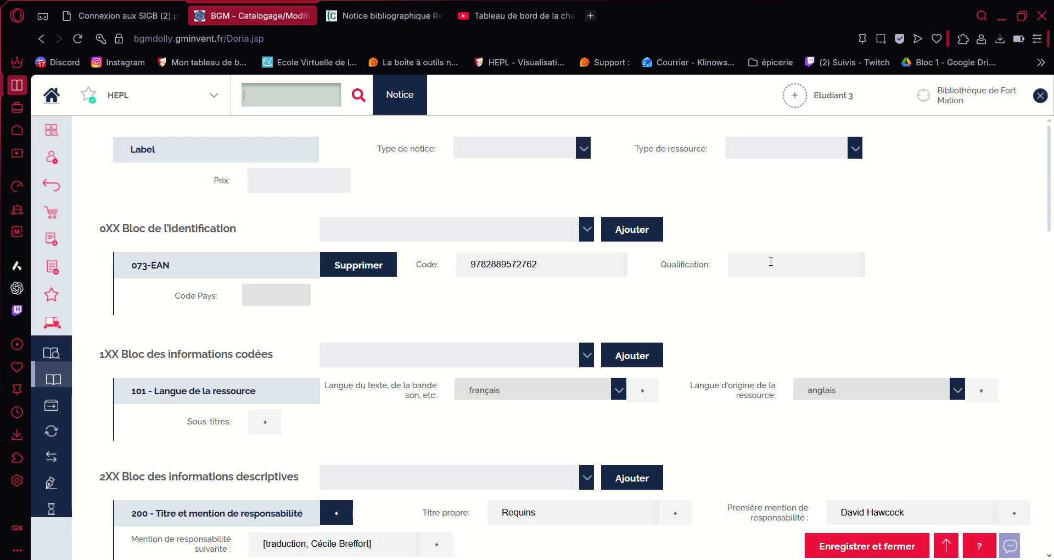
scroll(588, 376, down, 4)
scroll(563, 366, down, 1)
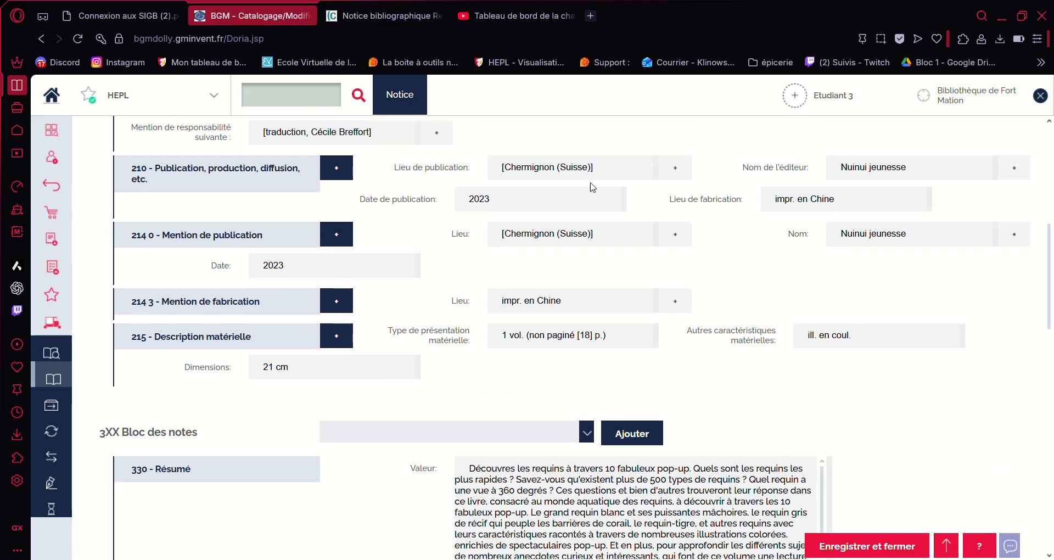
scroll(860, 281, up, 6)
scroll(859, 281, down, 7)
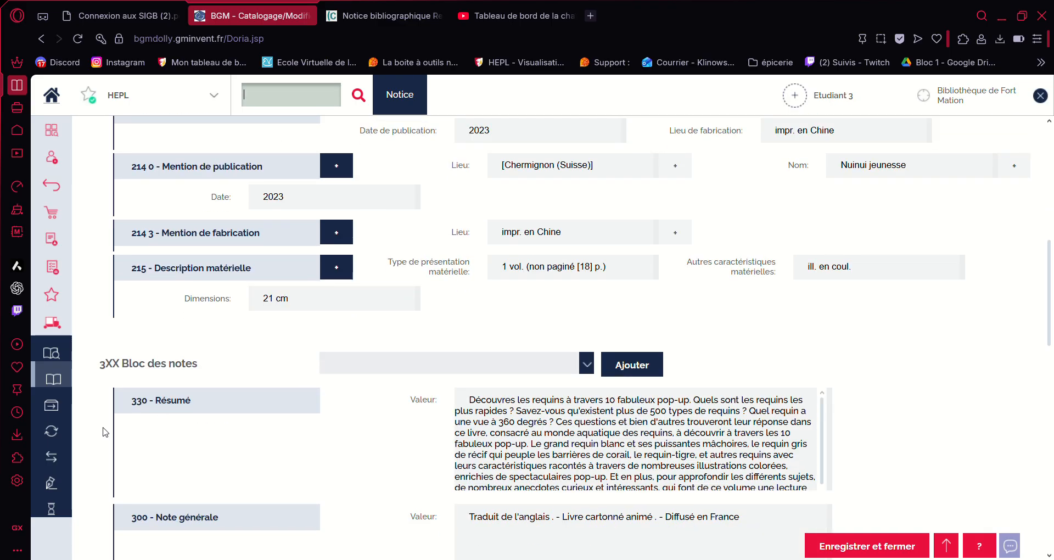
click(279, 302)
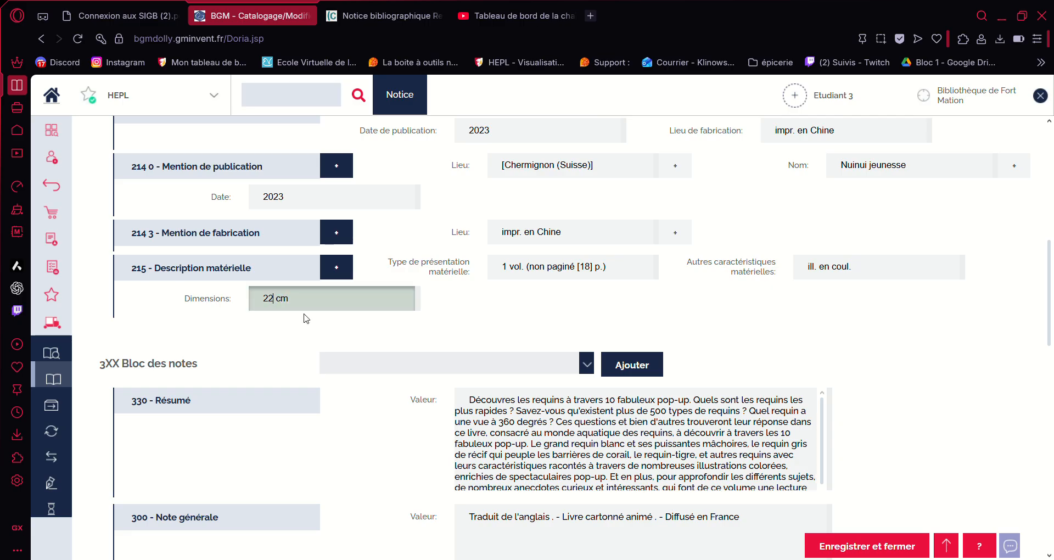
scroll(448, 332, up, 5)
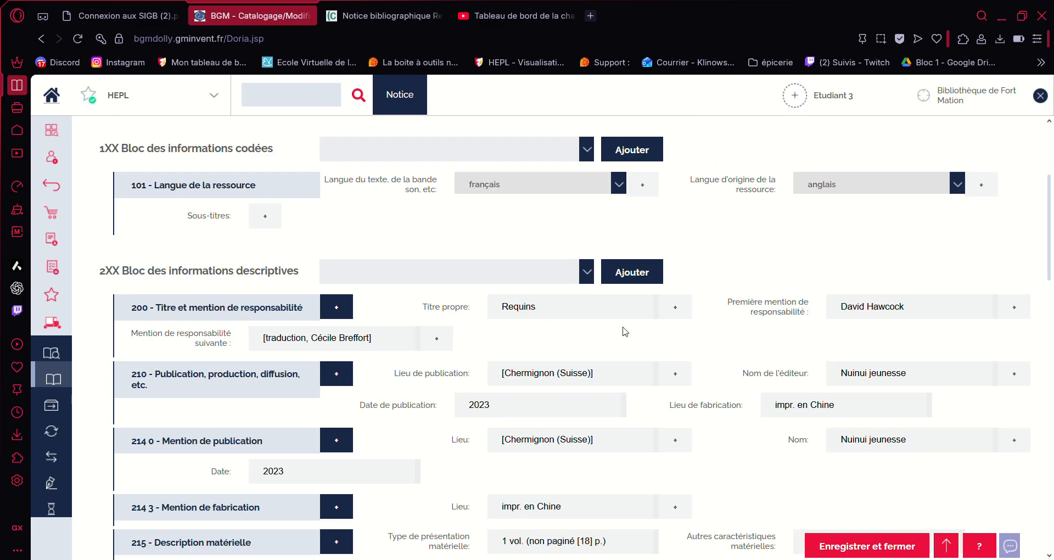
scroll(623, 338, up, 4)
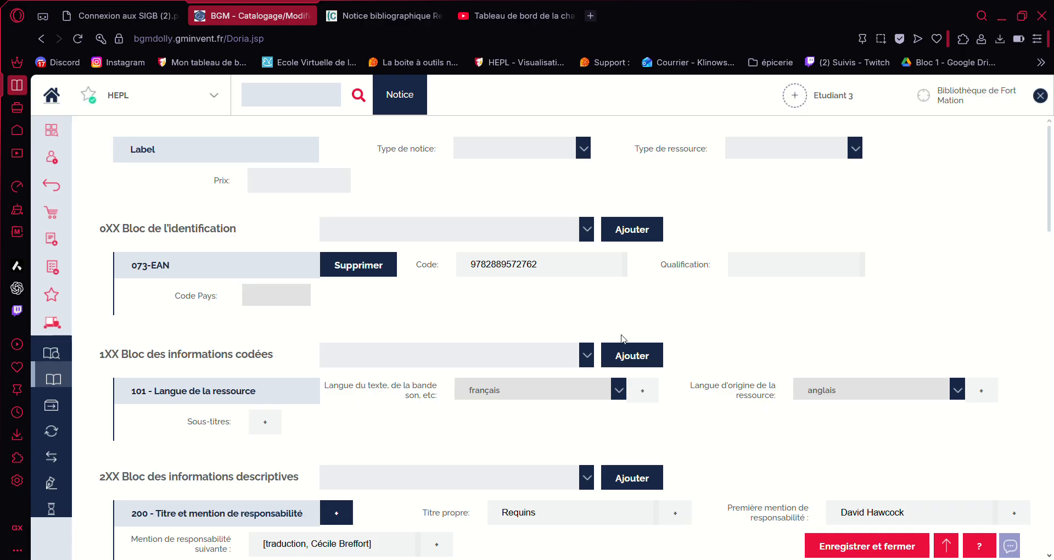
scroll(604, 318, down, 3)
scroll(555, 282, down, 8)
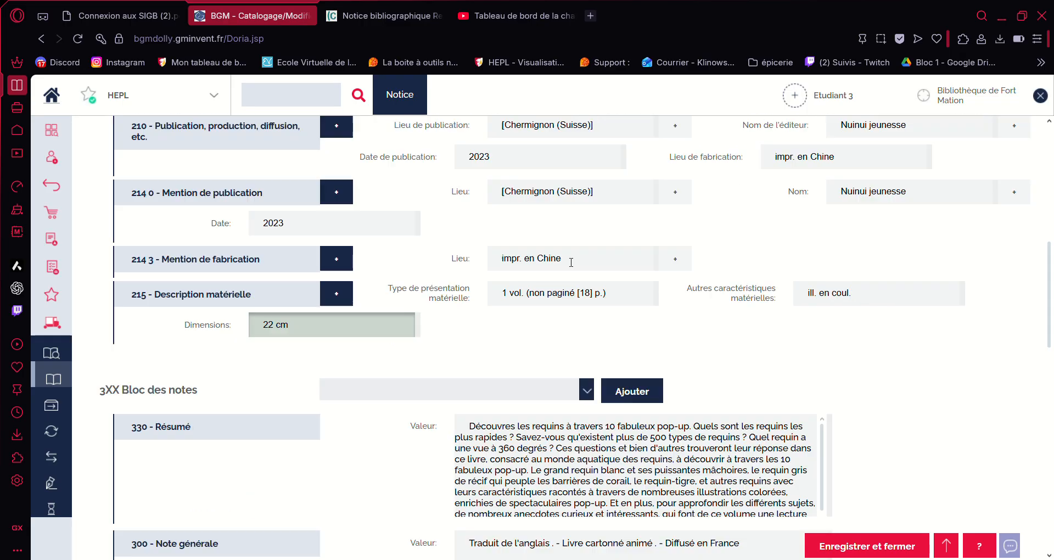
scroll(708, 298, up, 3)
mouse_move(878, 549)
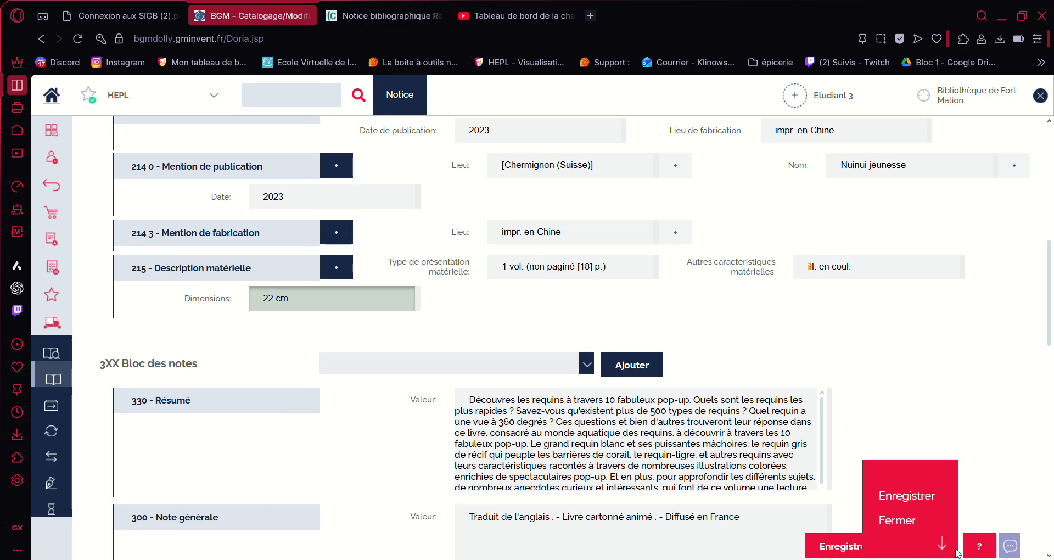
click(855, 547)
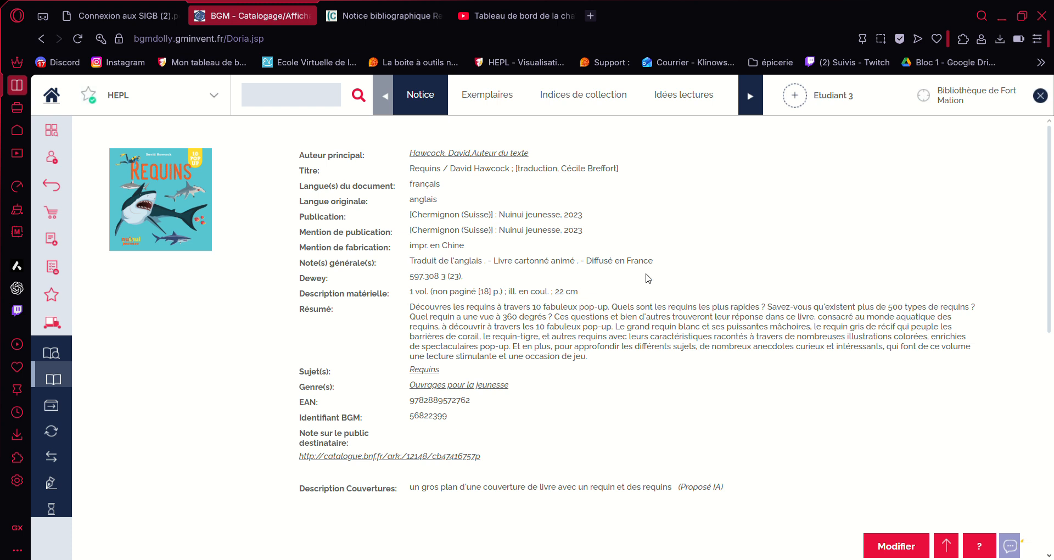
scroll(624, 278, down, 8)
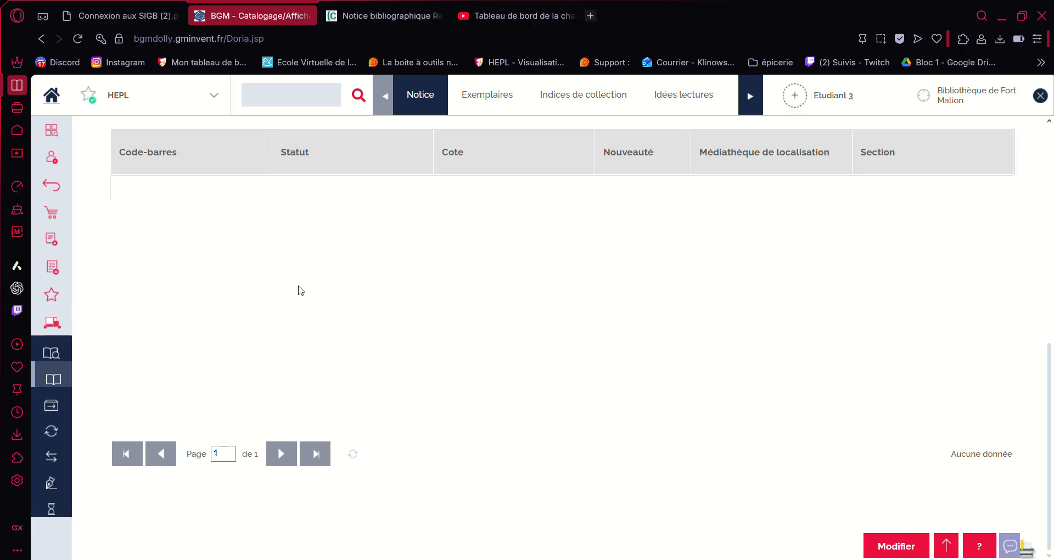
scroll(767, 224, up, 8)
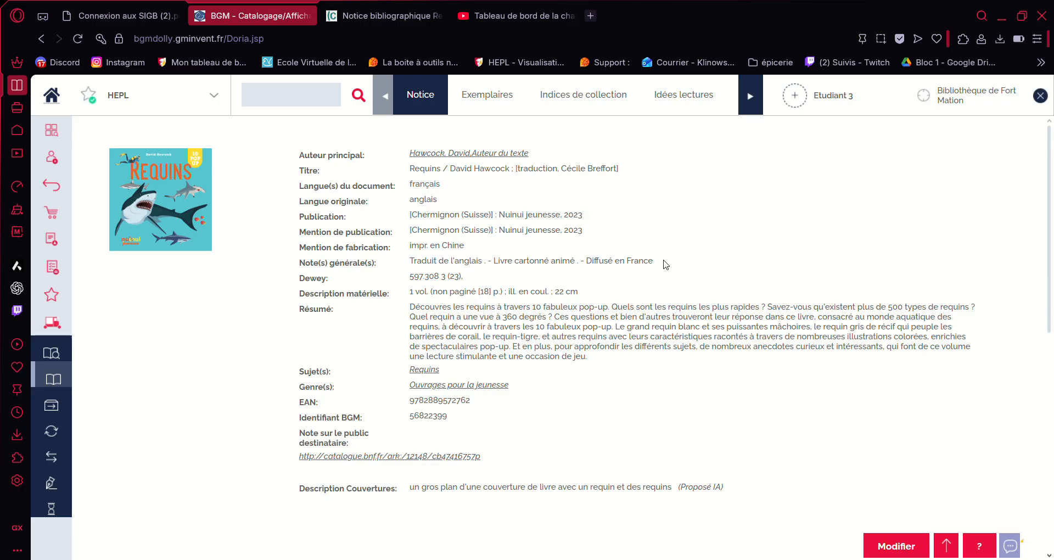
Step: Add a new Requins copy and set its modification, shelving and novelty dates to today, 02/12/2025
click(946, 544)
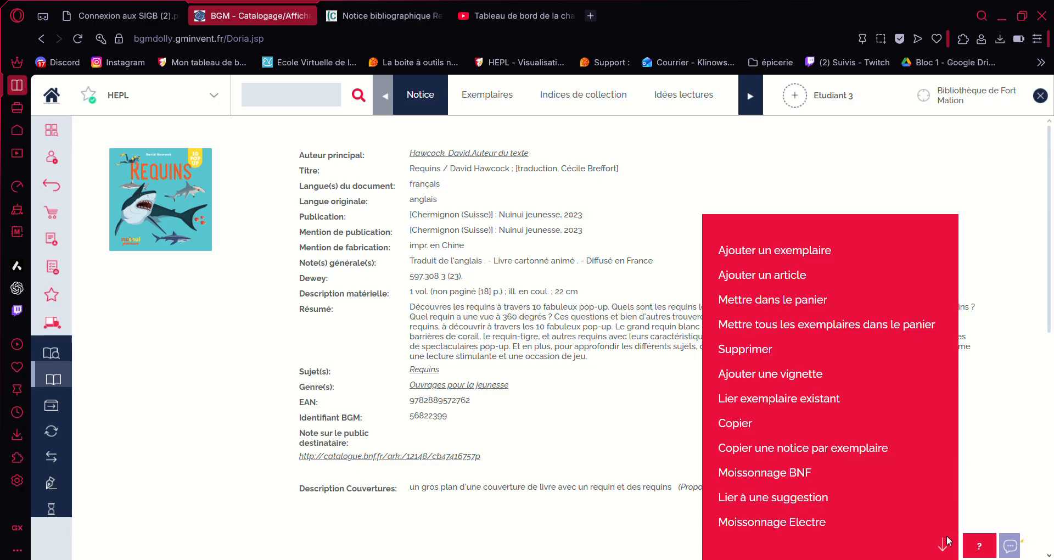
click(780, 253)
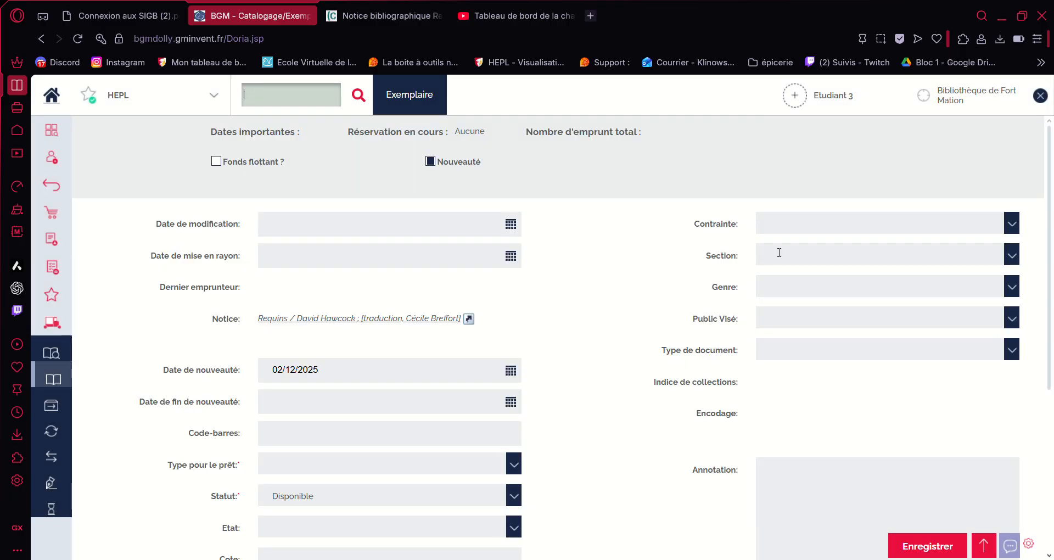
click(510, 225)
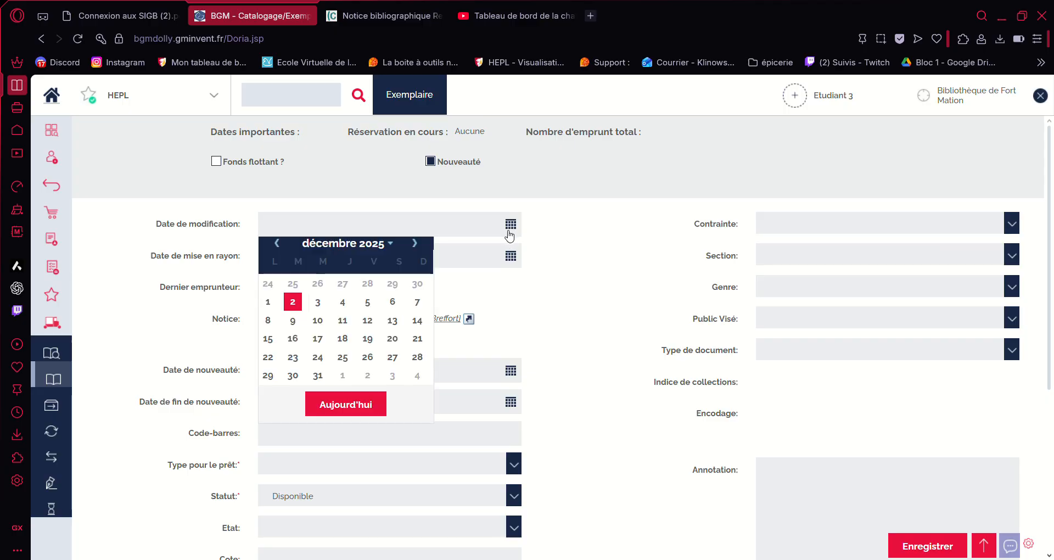
click(379, 397)
click(511, 255)
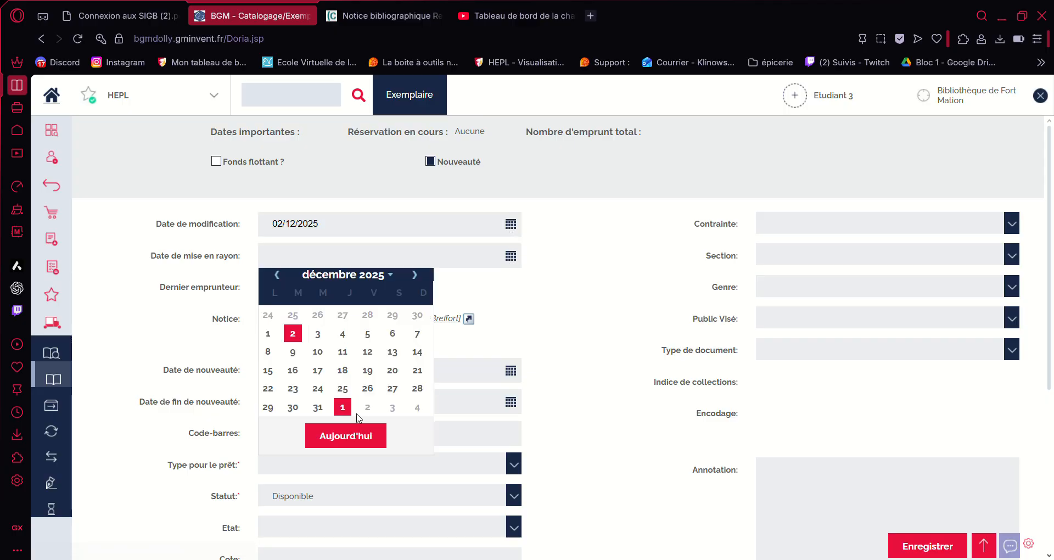
click(354, 431)
click(510, 370)
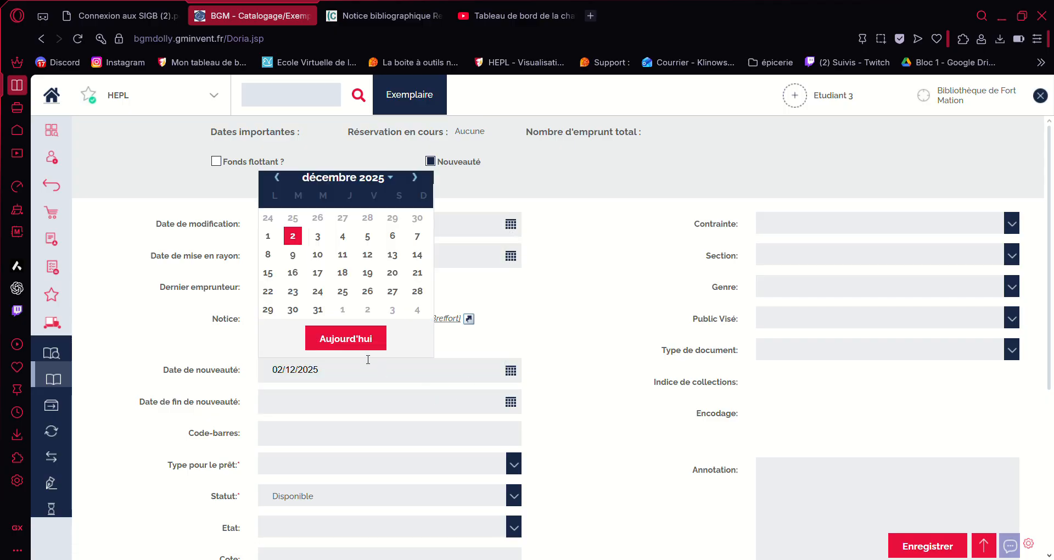
click(364, 340)
Step: Choose Livre as the copy's loan type
scroll(363, 343, down, 4)
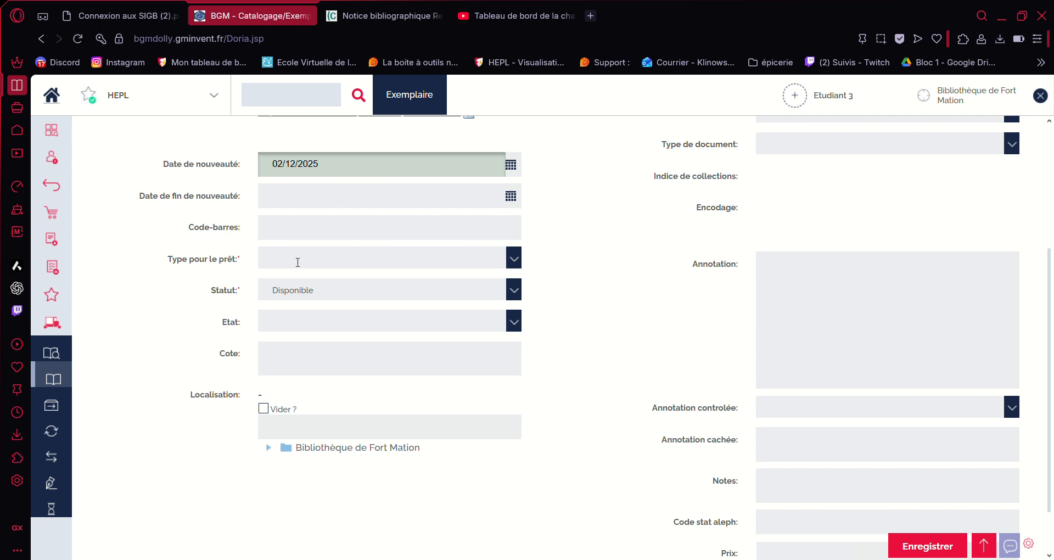
click(513, 258)
scroll(431, 343, down, 4)
scroll(430, 344, down, 3)
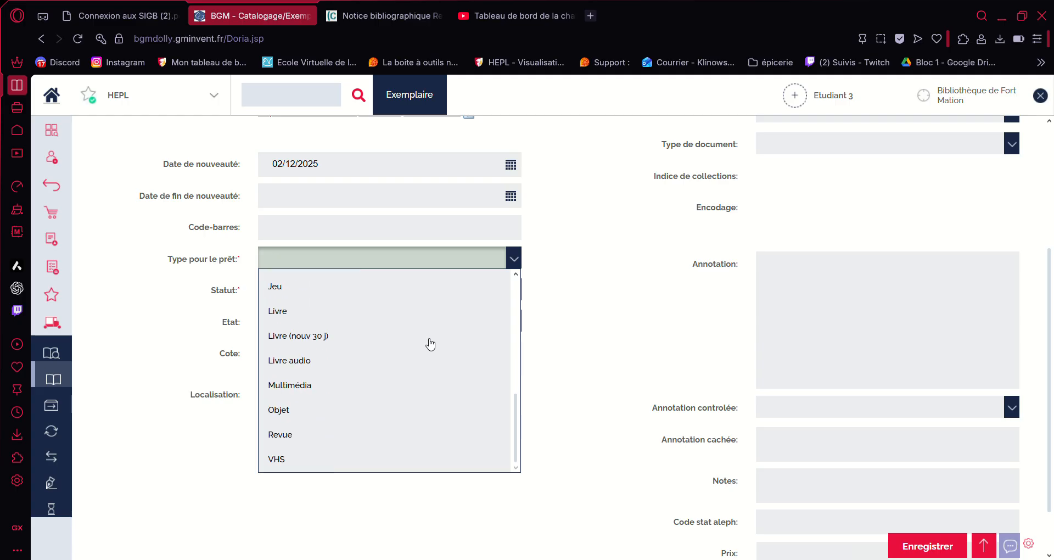
click(286, 309)
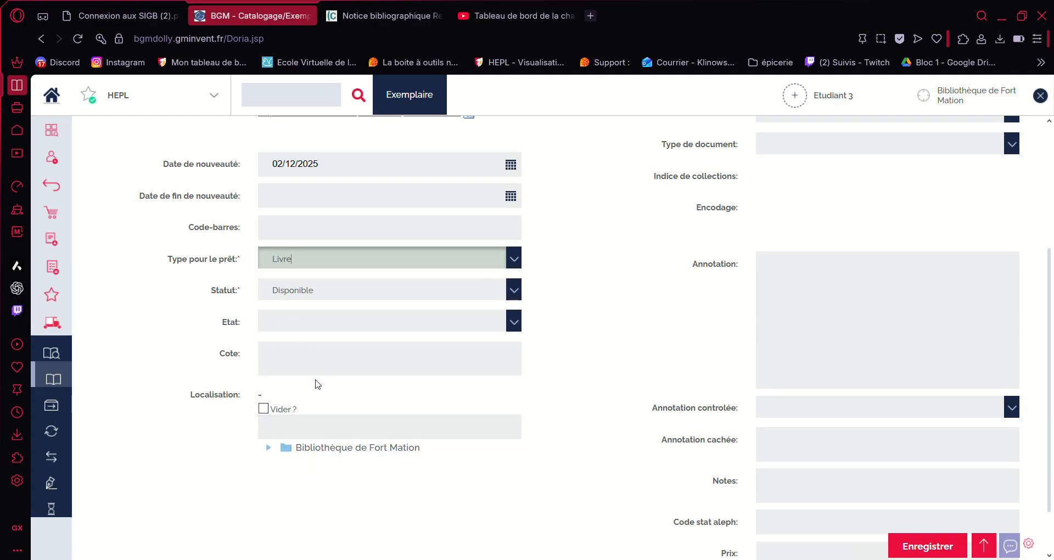
Step: Leave the shelf mark blank and save the new copy record
click(299, 357)
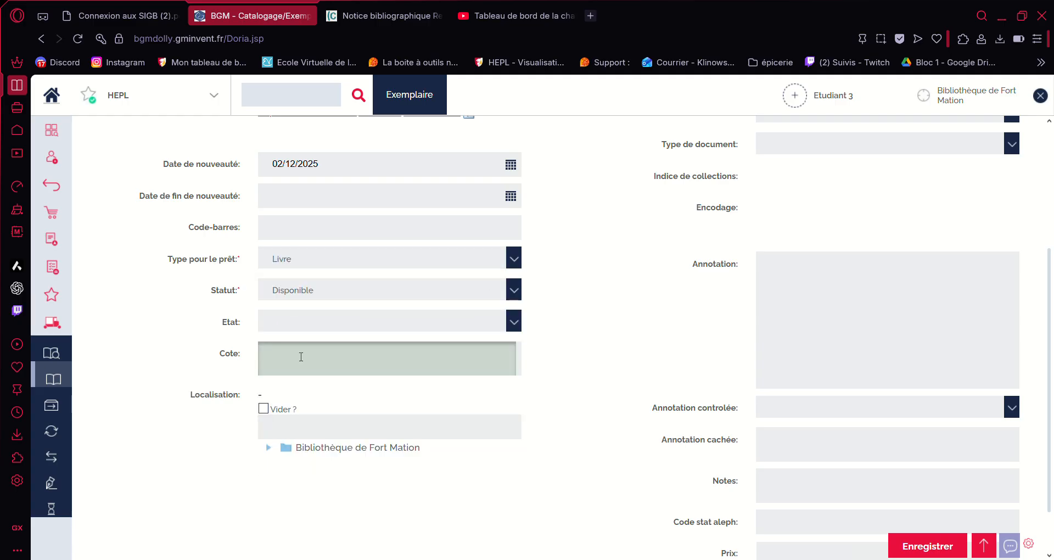
click(605, 357)
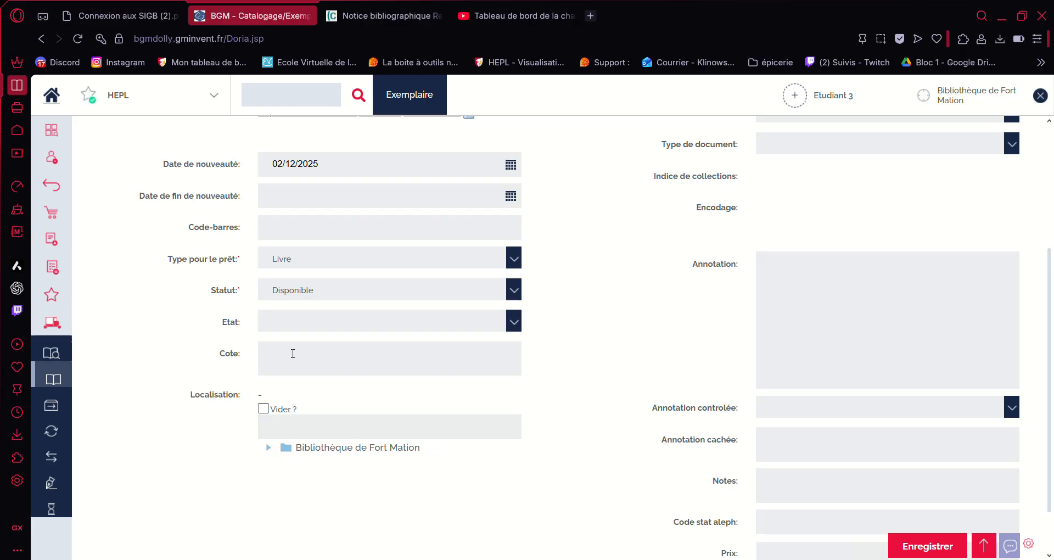
click(293, 353)
click(680, 331)
click(910, 546)
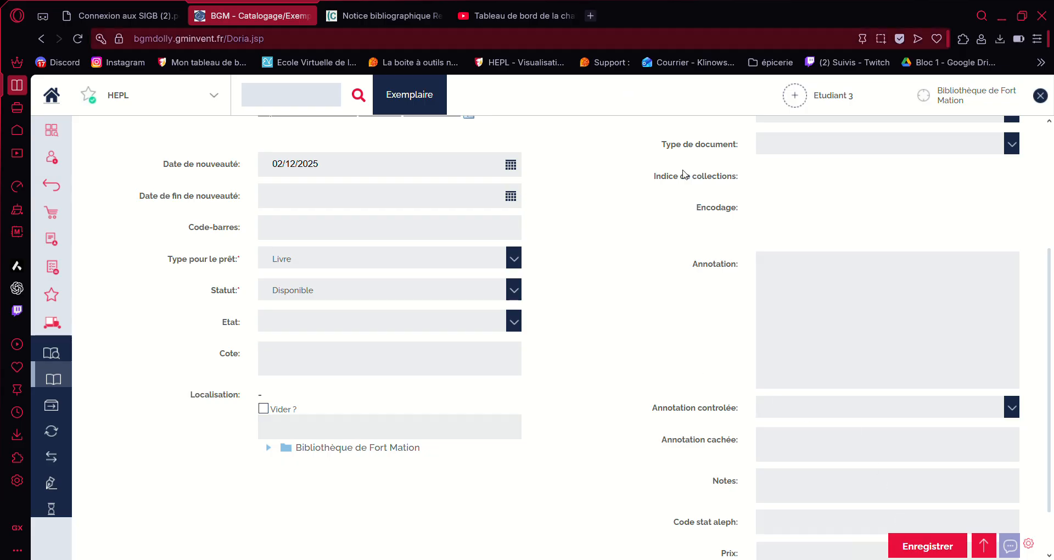
scroll(699, 204, down, 5)
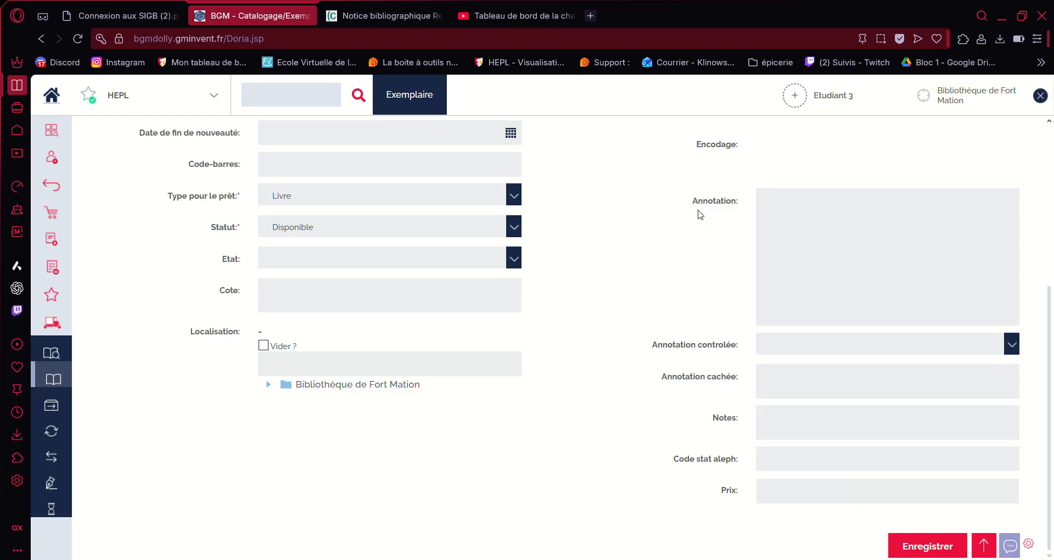
click(906, 547)
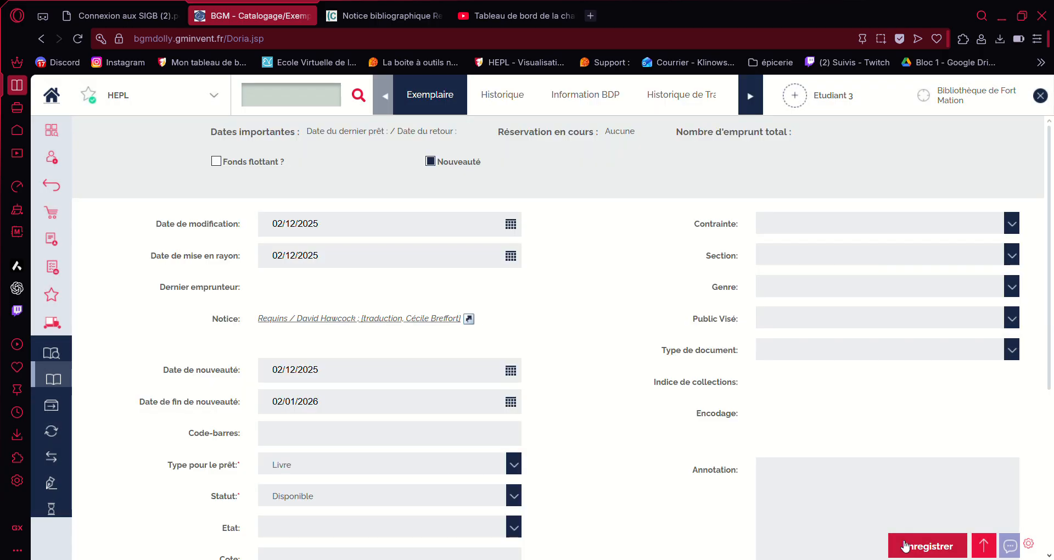
Step: From the Requins catalogue notice, choose Ajouter un exemplaire to open a blank copy form
click(412, 320)
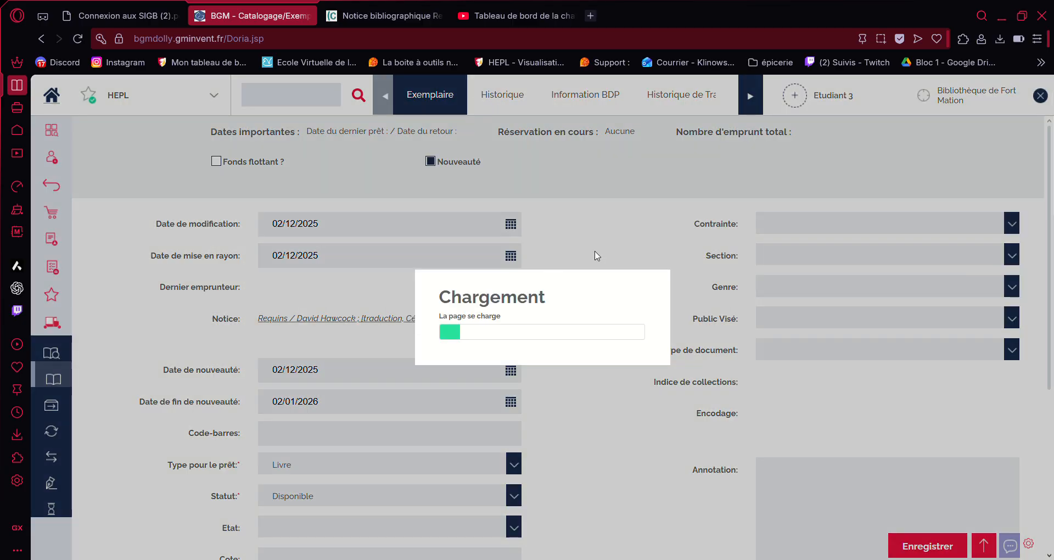
scroll(598, 252, down, 5)
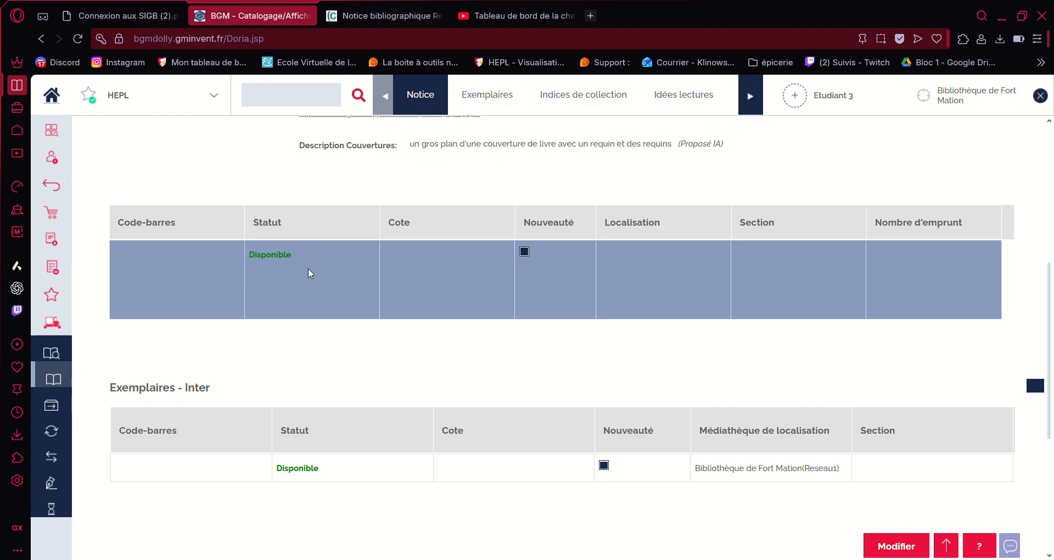
scroll(312, 270, up, 1)
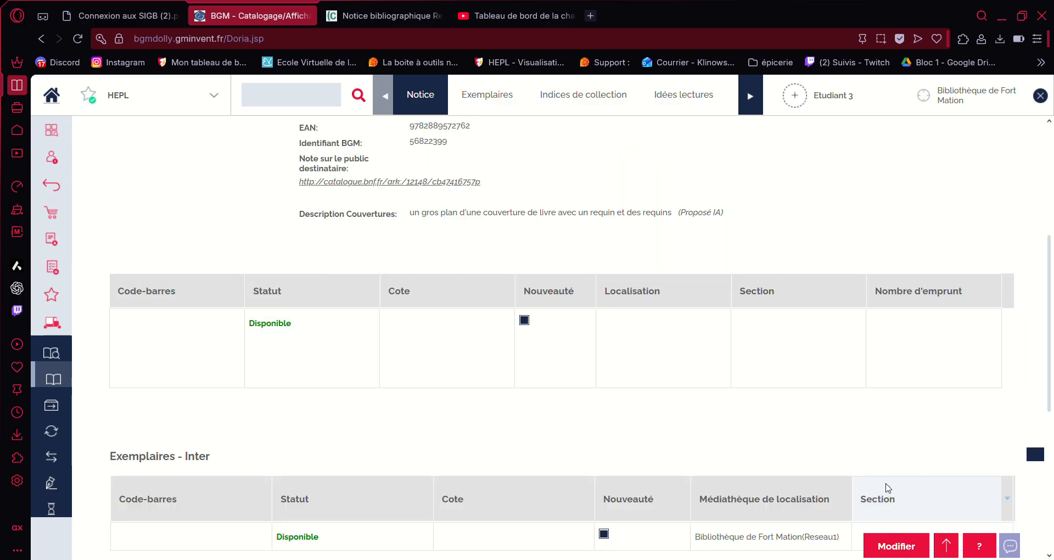
click(896, 545)
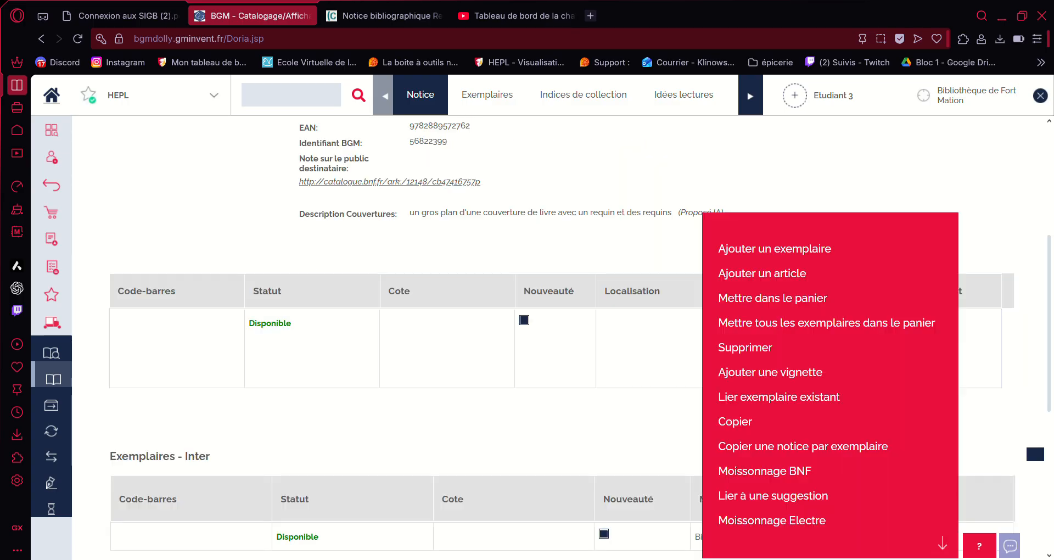
click(816, 252)
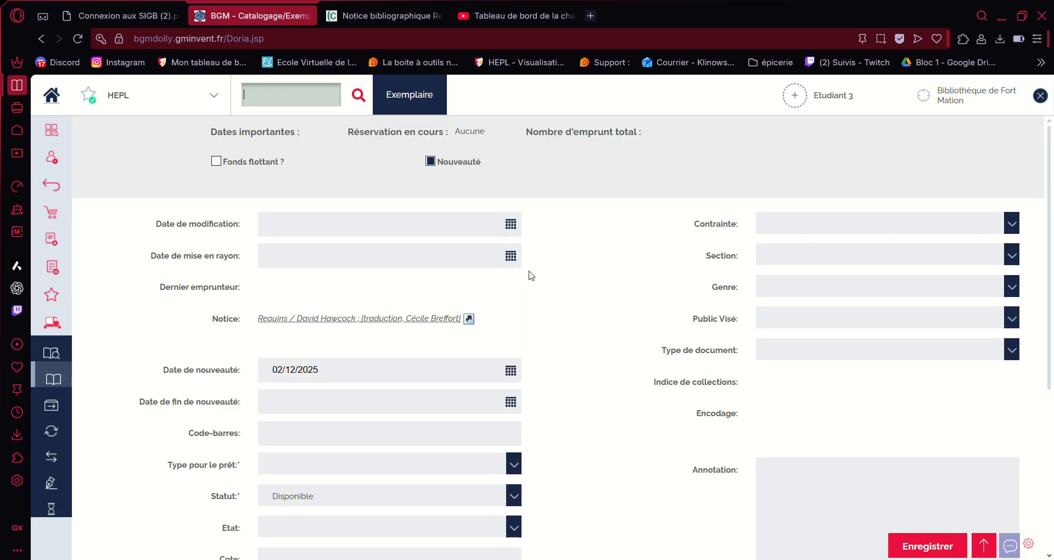
Step: Set the modification, shelving and novelty dates of the second copy to today
click(510, 225)
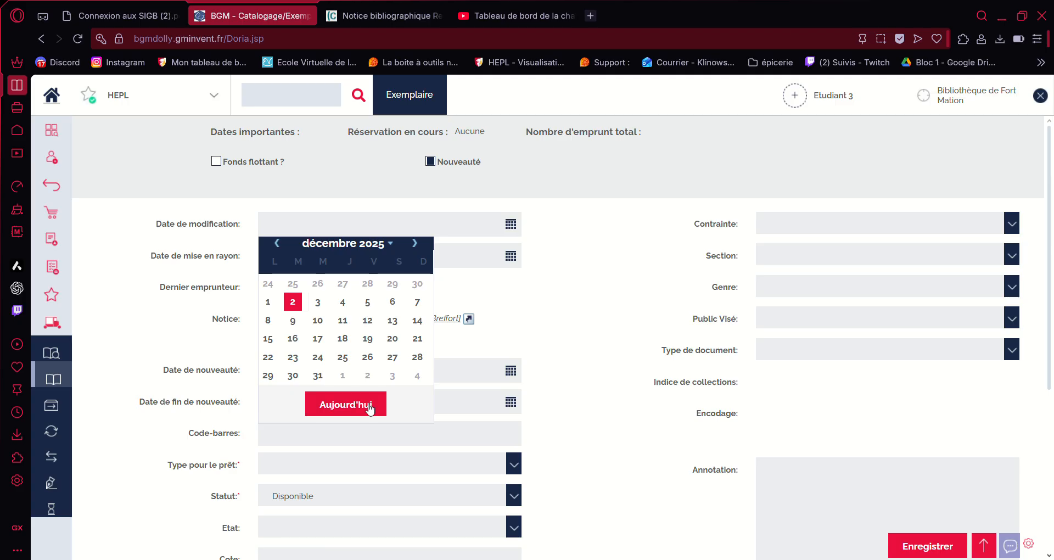
click(370, 408)
click(504, 260)
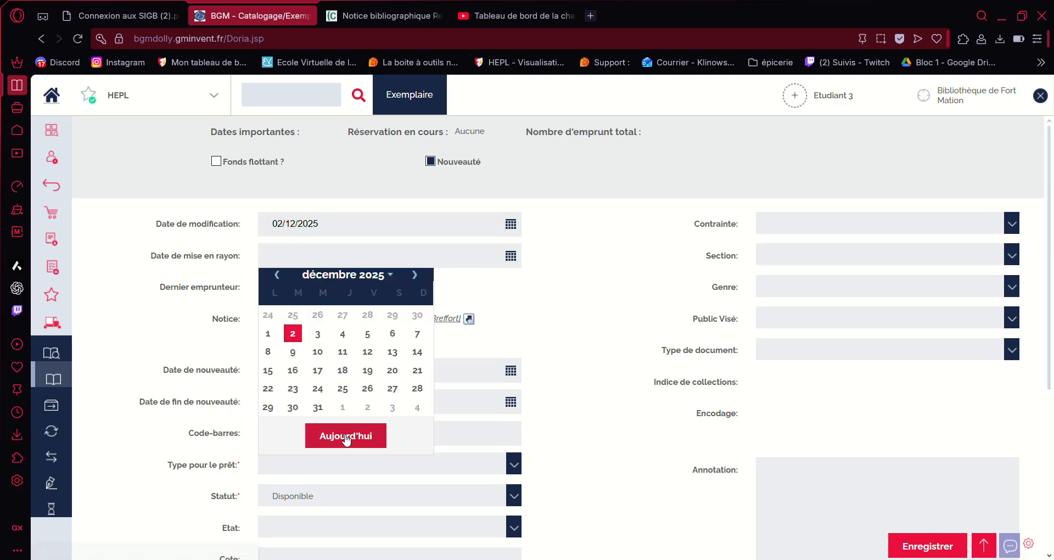
click(348, 435)
click(512, 371)
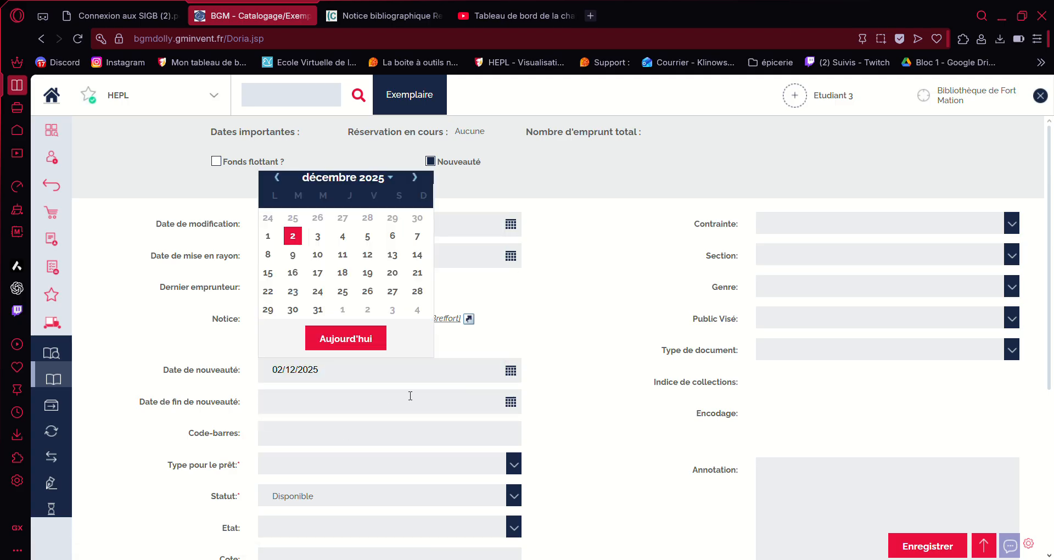
click(352, 339)
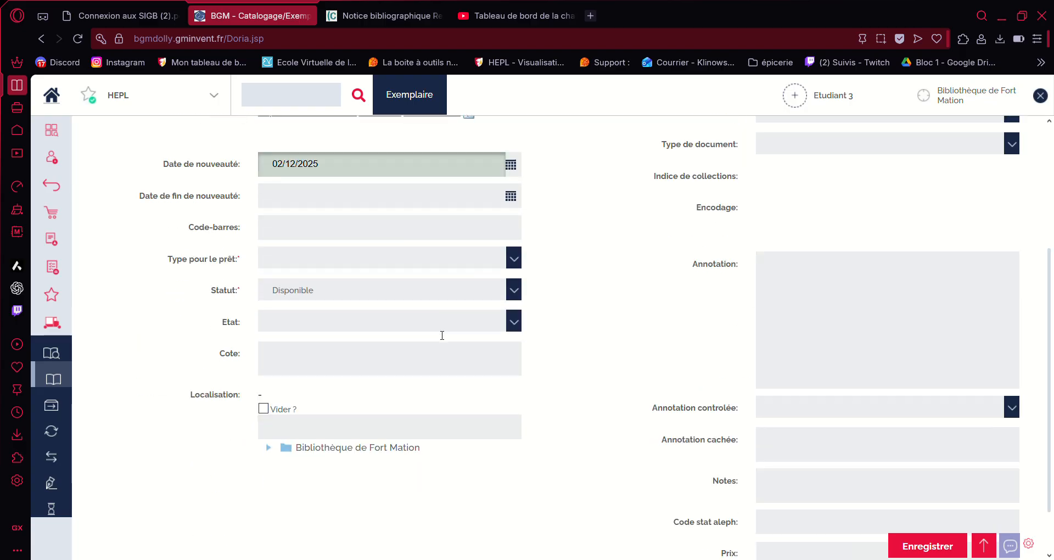
scroll(513, 402, down, 3)
click(513, 258)
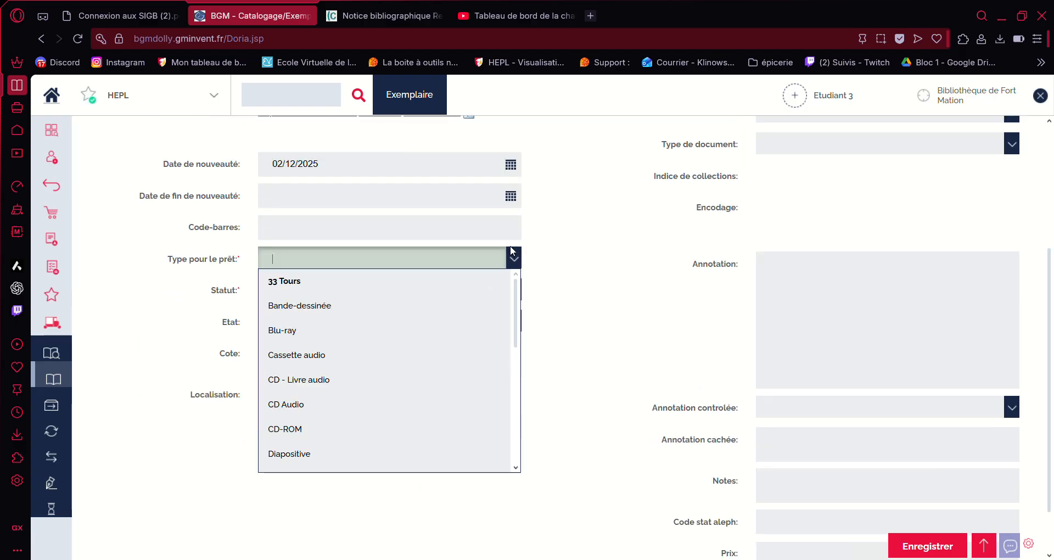
scroll(412, 322, down, 3)
click(341, 377)
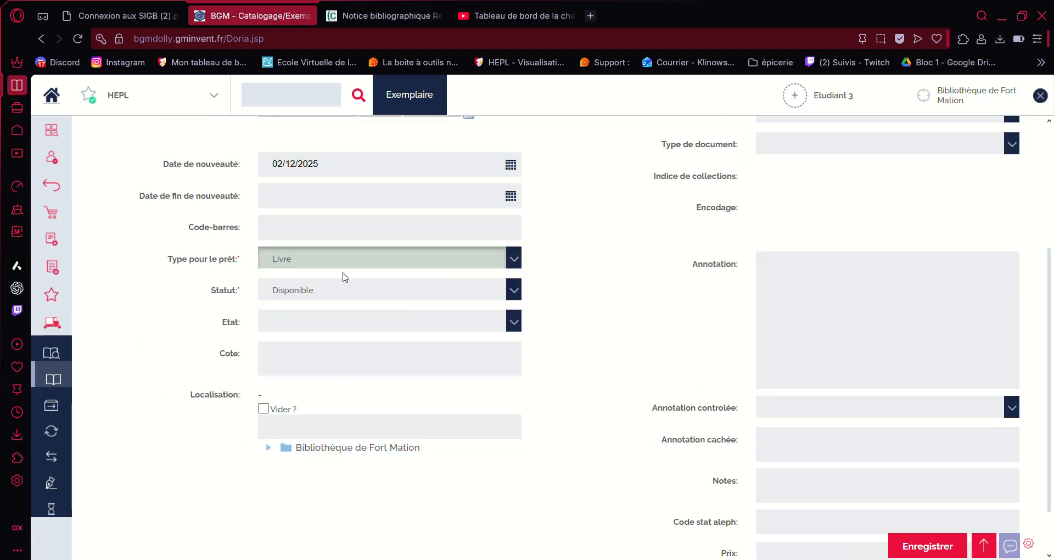
click(283, 230)
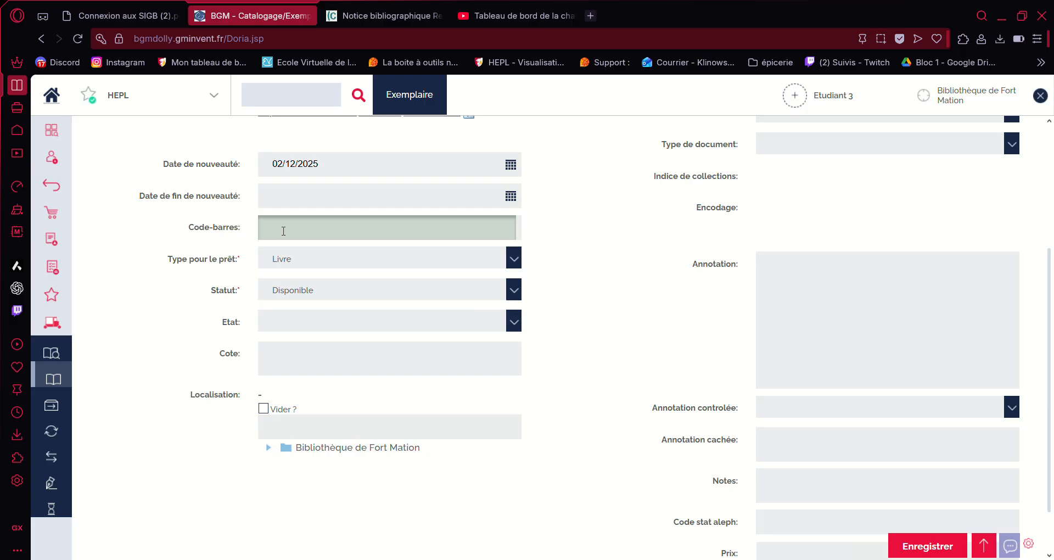
text(25141178178414145)
scroll(562, 384, up, 4)
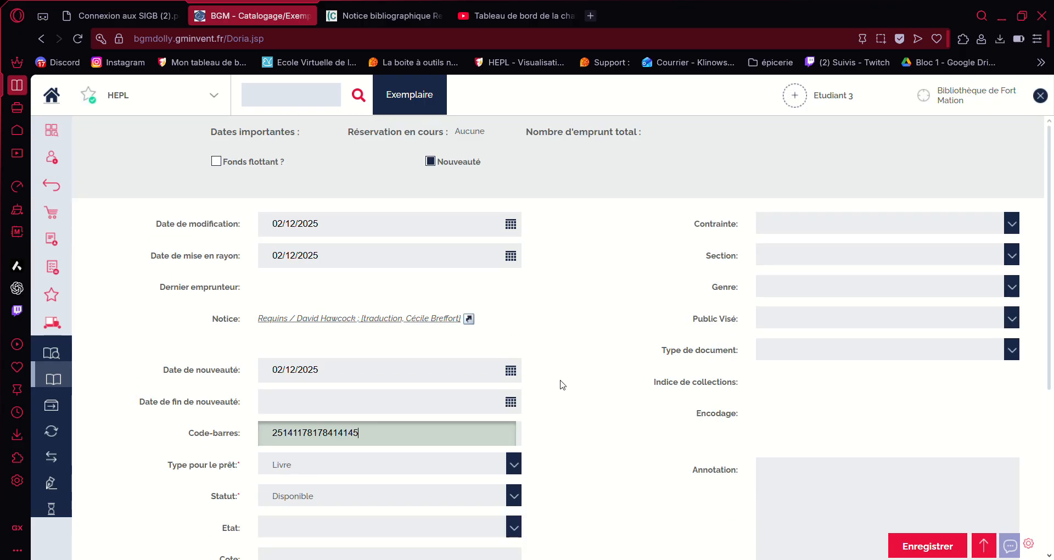
scroll(562, 385, down, 5)
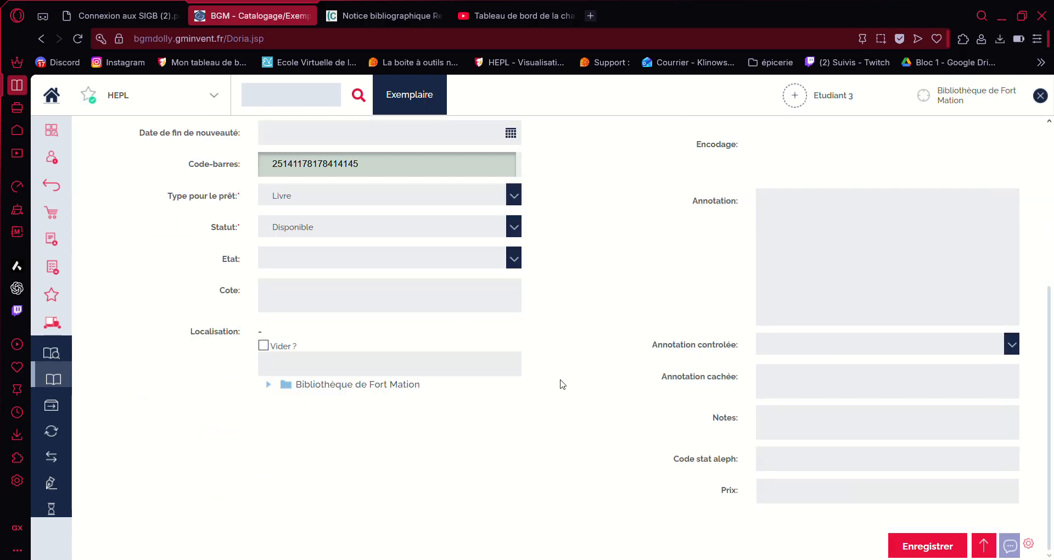
click(914, 549)
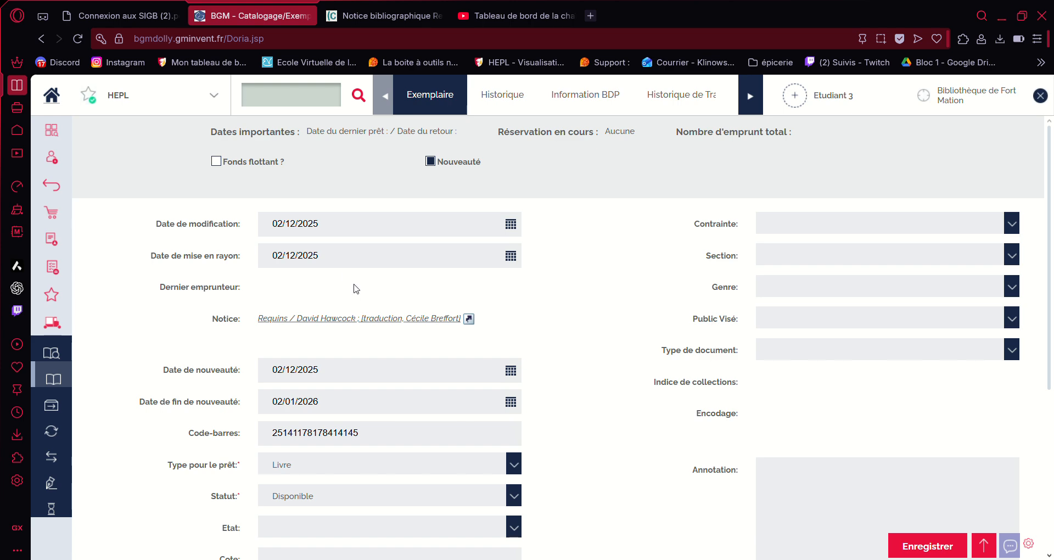
click(358, 319)
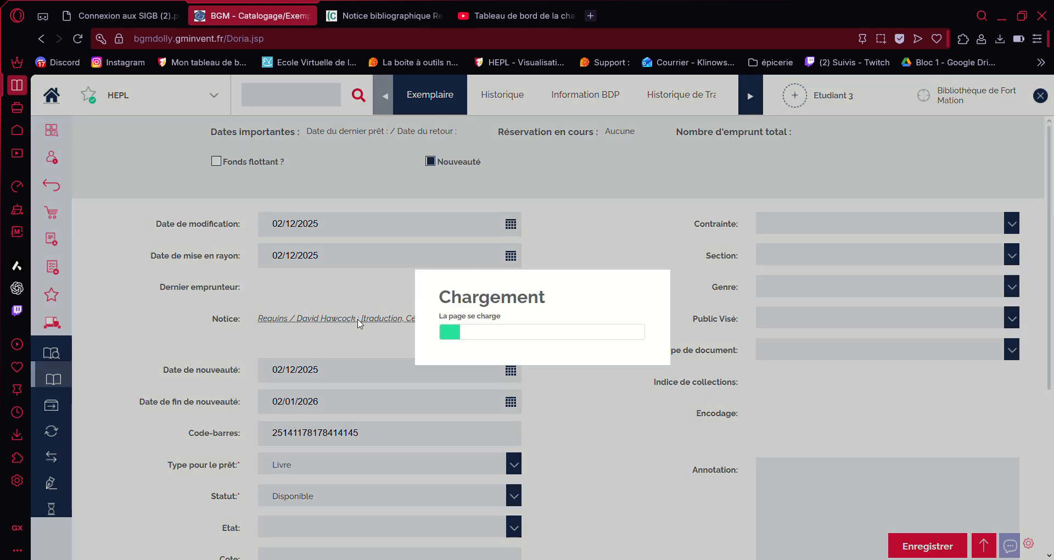
scroll(371, 302, down, 10)
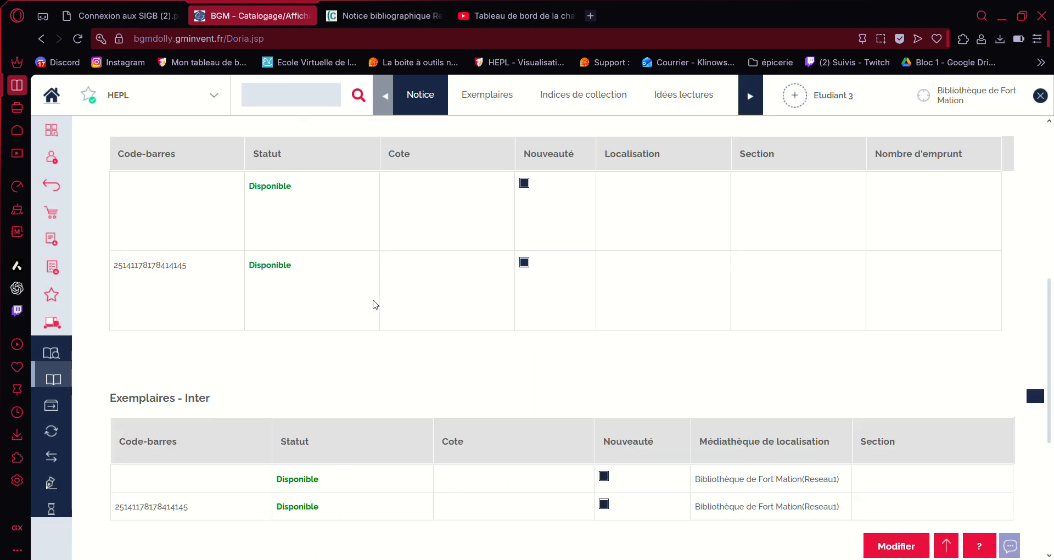
scroll(333, 293, up, 3)
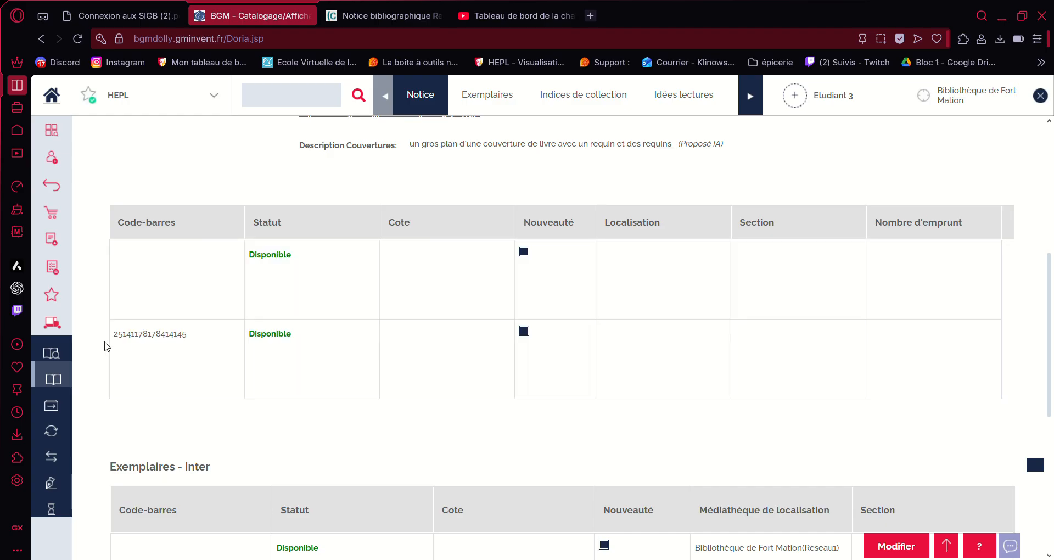
drag(115, 336, 191, 337)
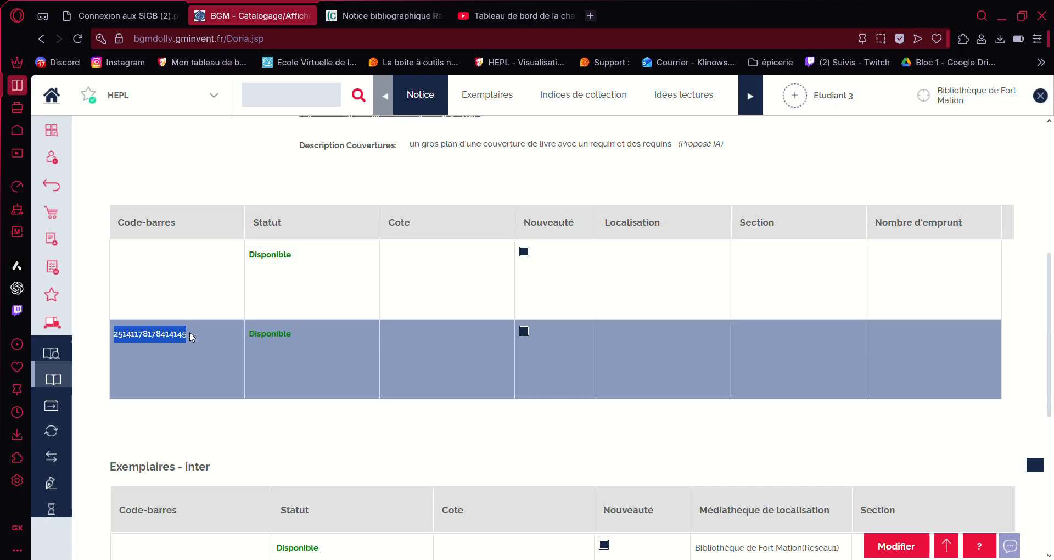
click(267, 98)
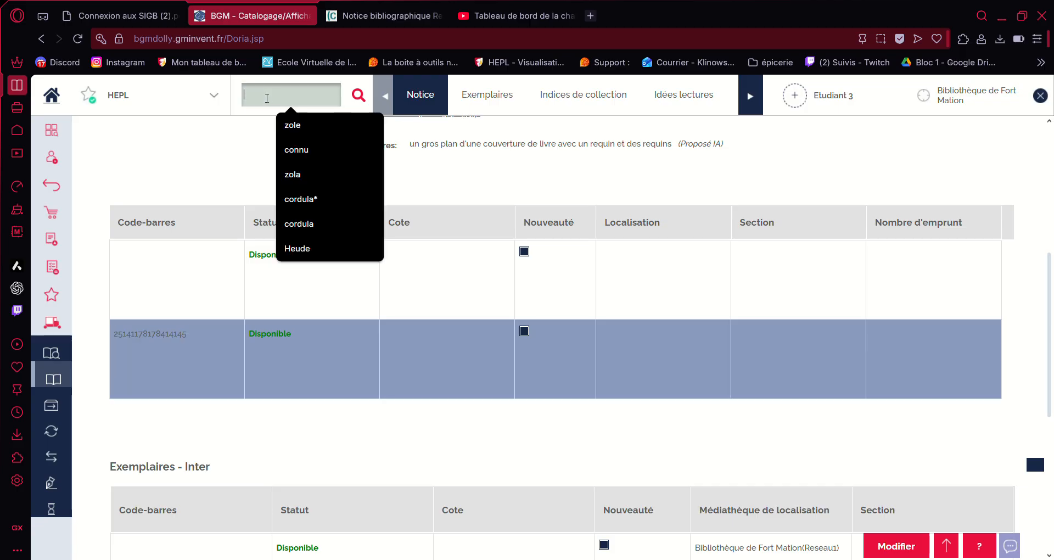
click(322, 148)
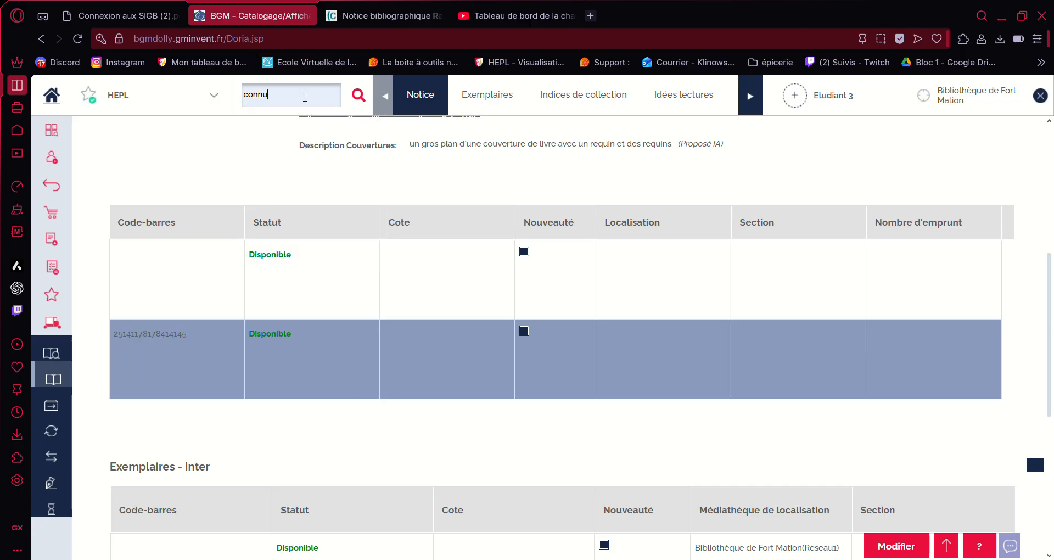
key(Return)
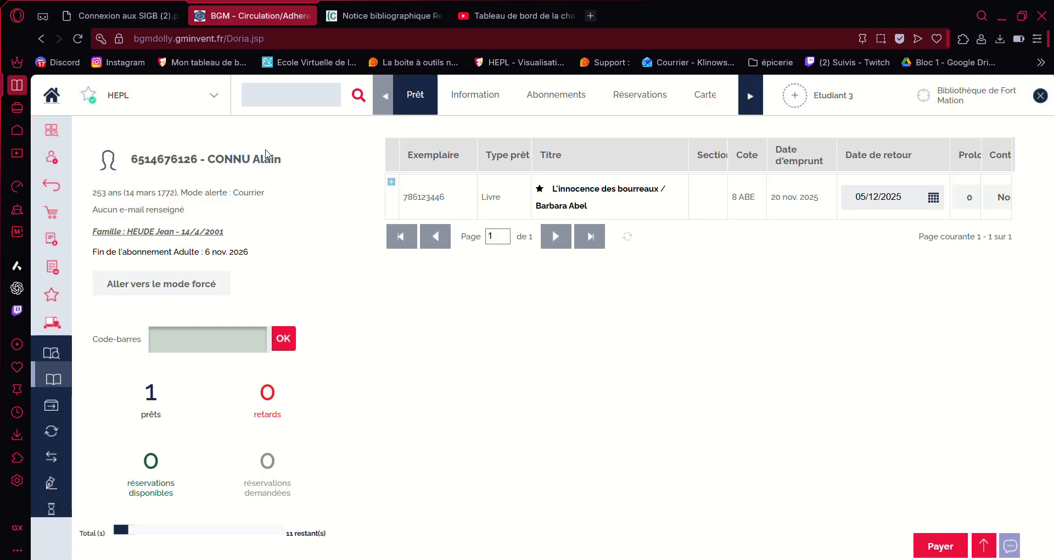
text(25141178178414145)
key(Return)
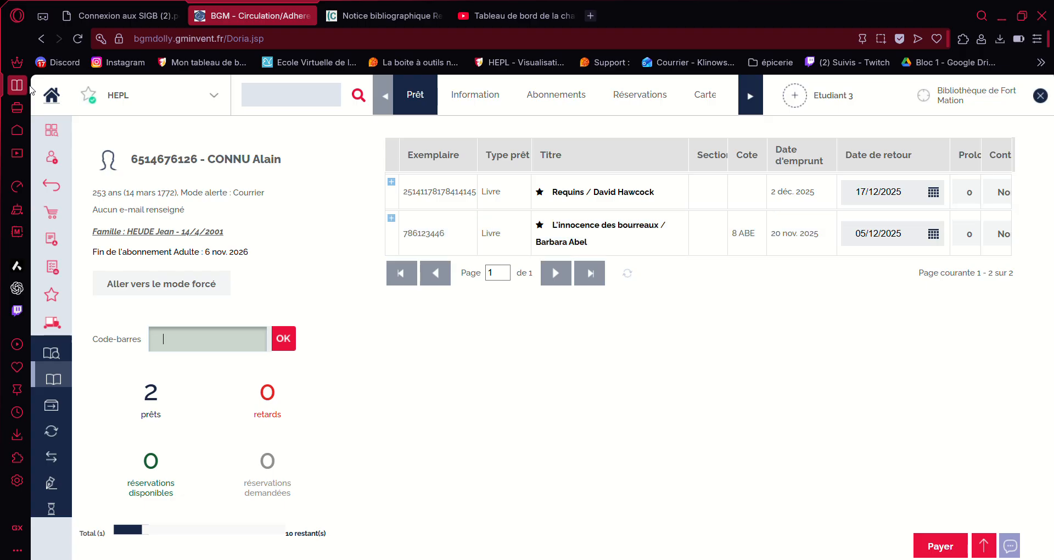
click(52, 96)
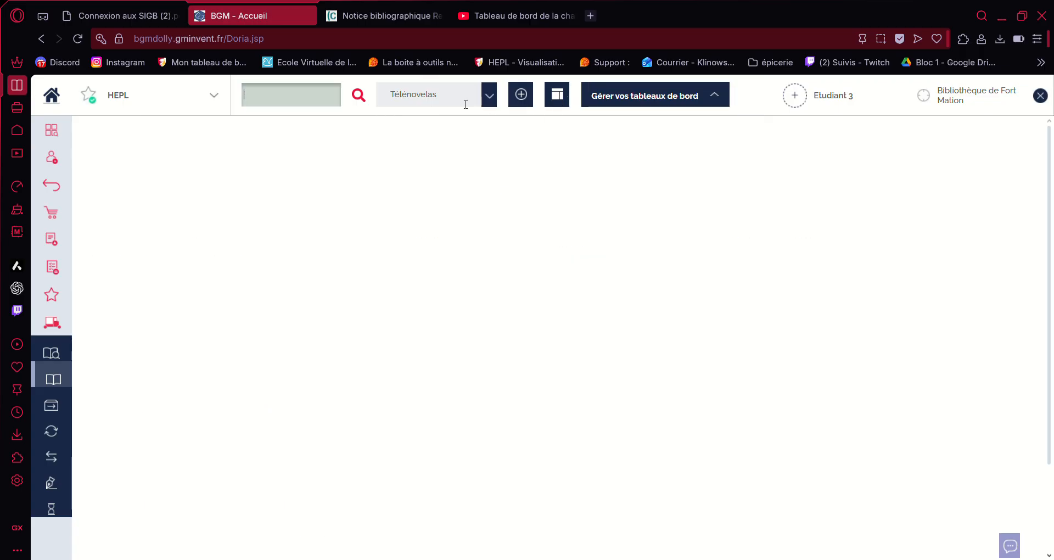
Step: Switch the home dashboard from Télénovelas to Circulation and bring up 'Gérer vos tableaux de bord'
click(490, 95)
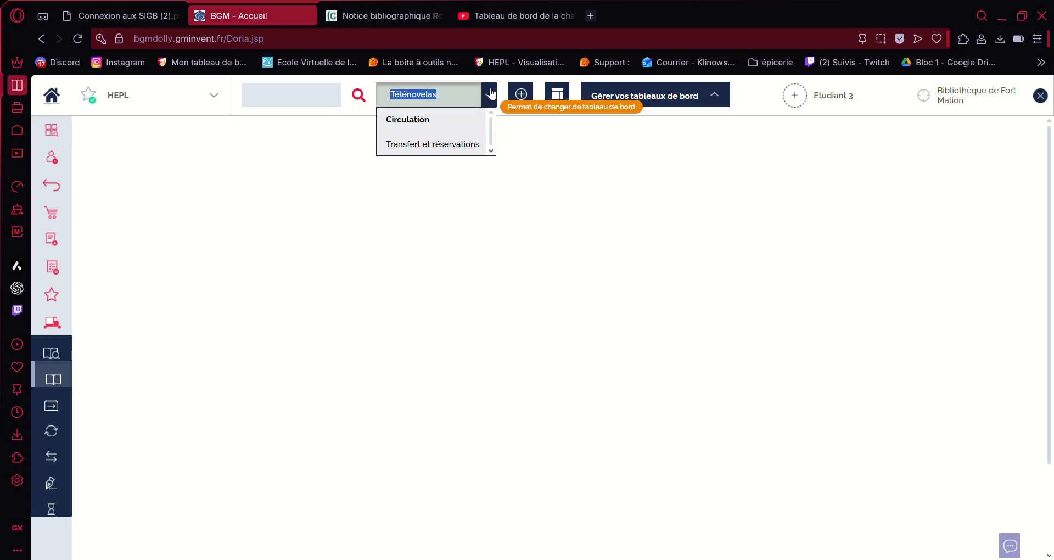
click(461, 121)
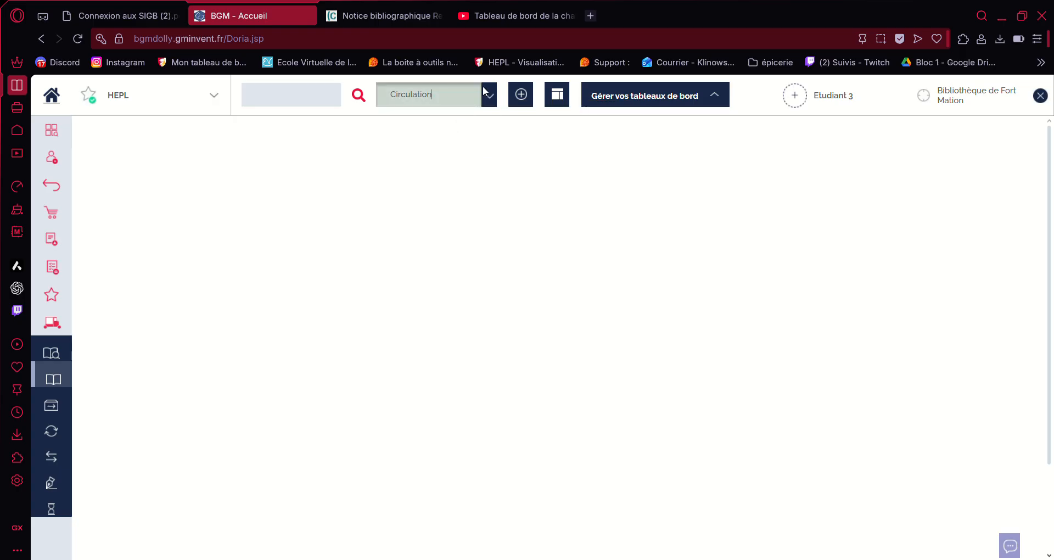
click(490, 102)
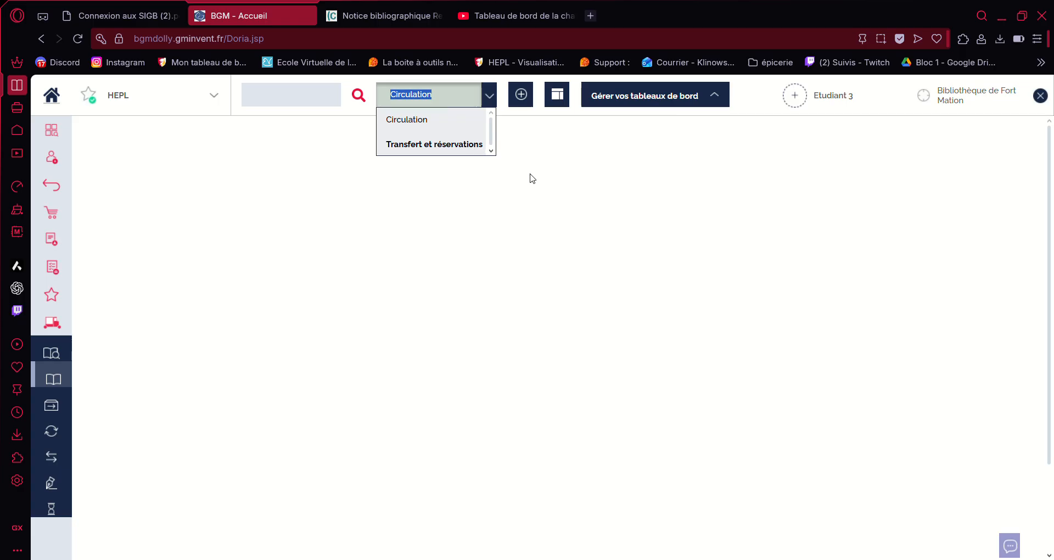
click(591, 88)
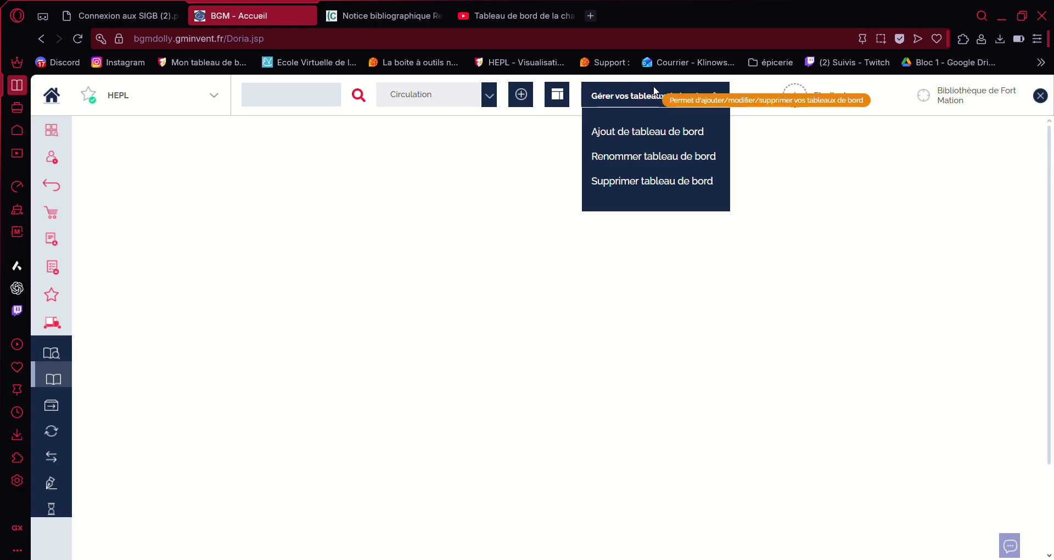
Step: Add a dashboard called 'pioupiou' and select it in the dashboard list
click(665, 130)
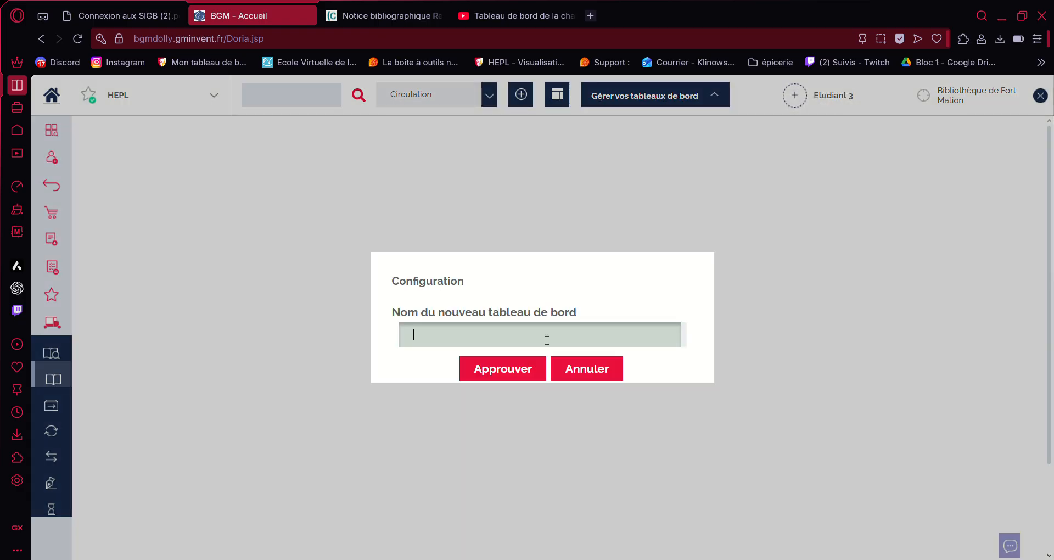
text(pioupiou)
click(518, 378)
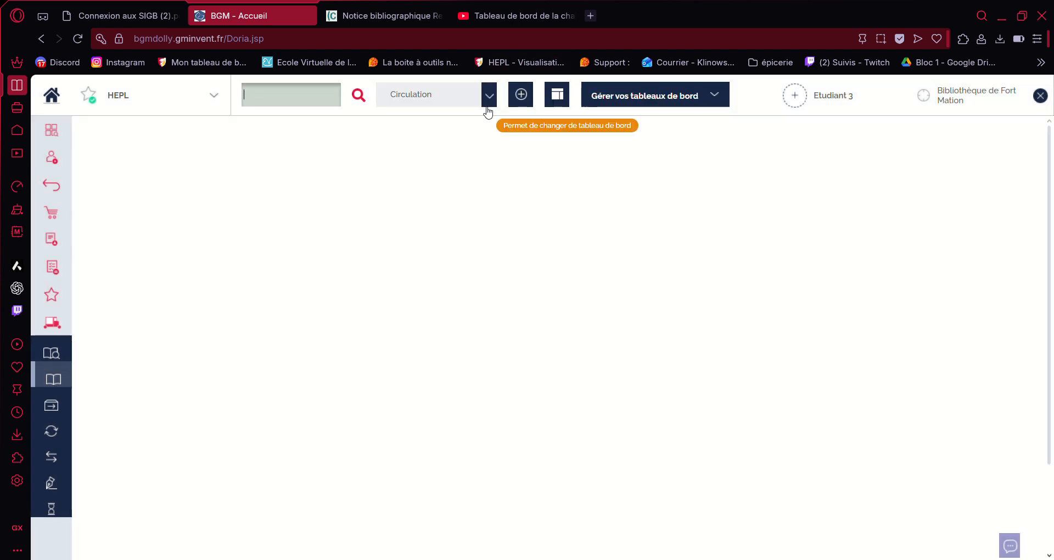
click(489, 99)
click(430, 144)
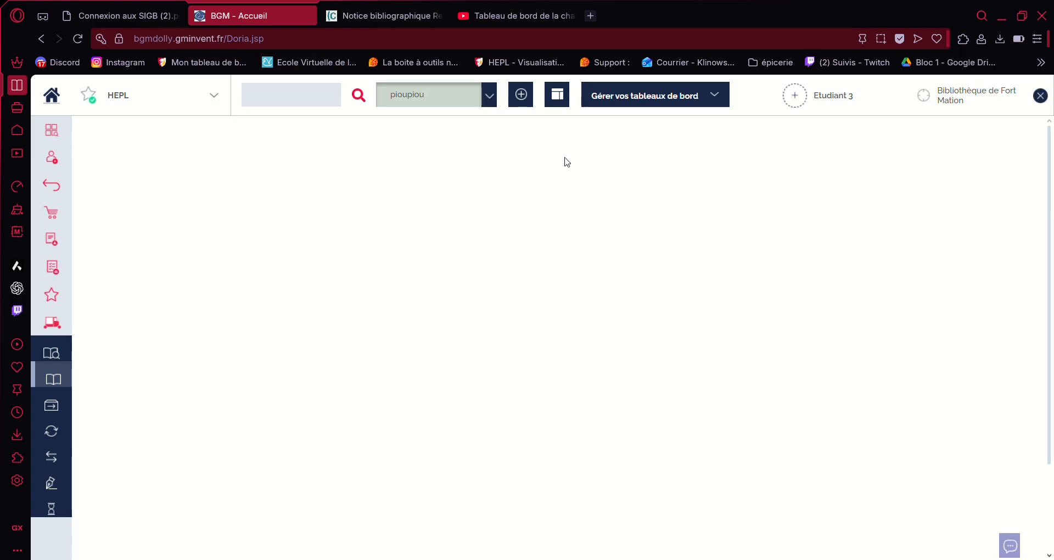
Step: Add the 'Liste des documents à rendre à la Bdp' portlet to the pioupiou dashboard
click(520, 95)
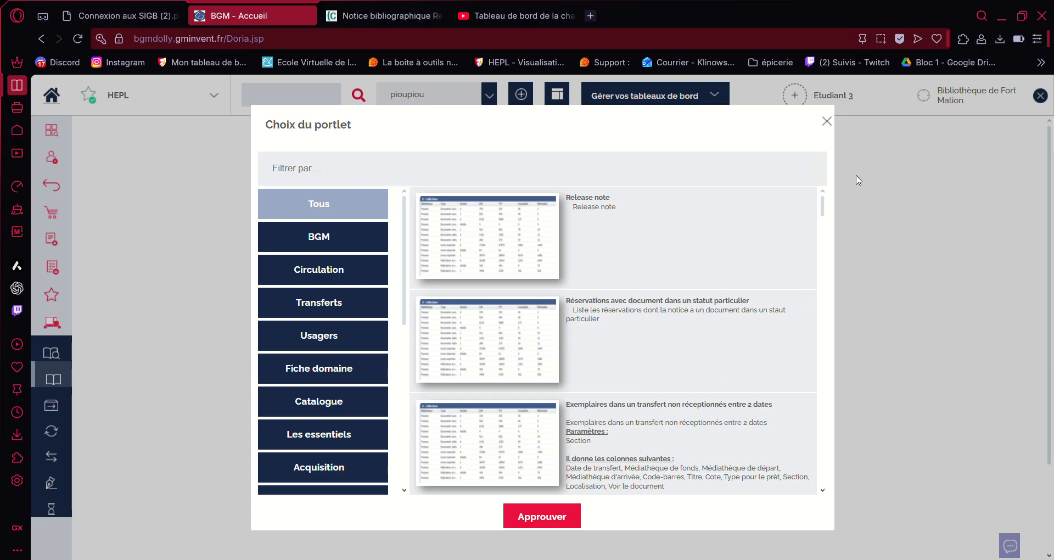
drag(823, 208, 826, 475)
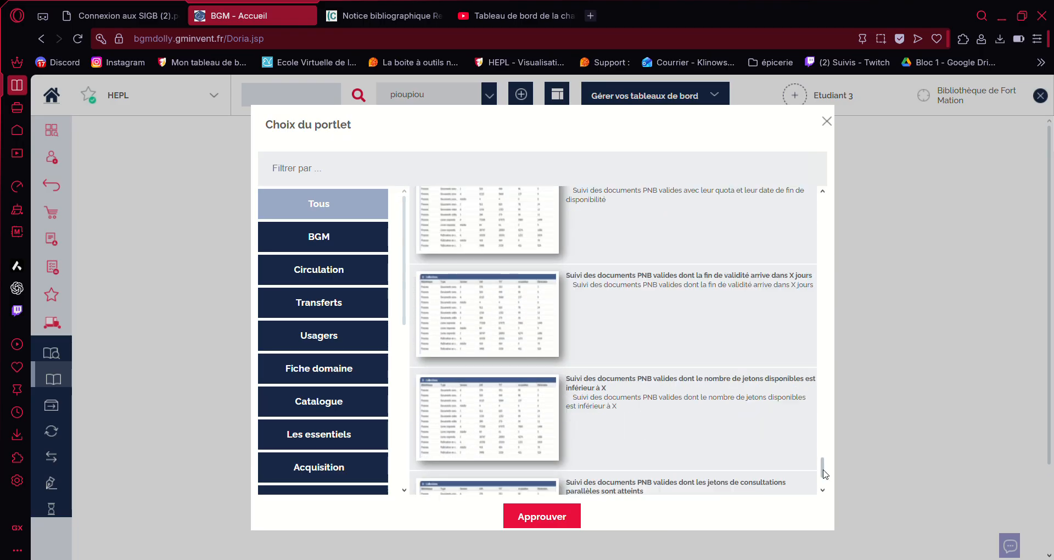
scroll(678, 349, up, 10)
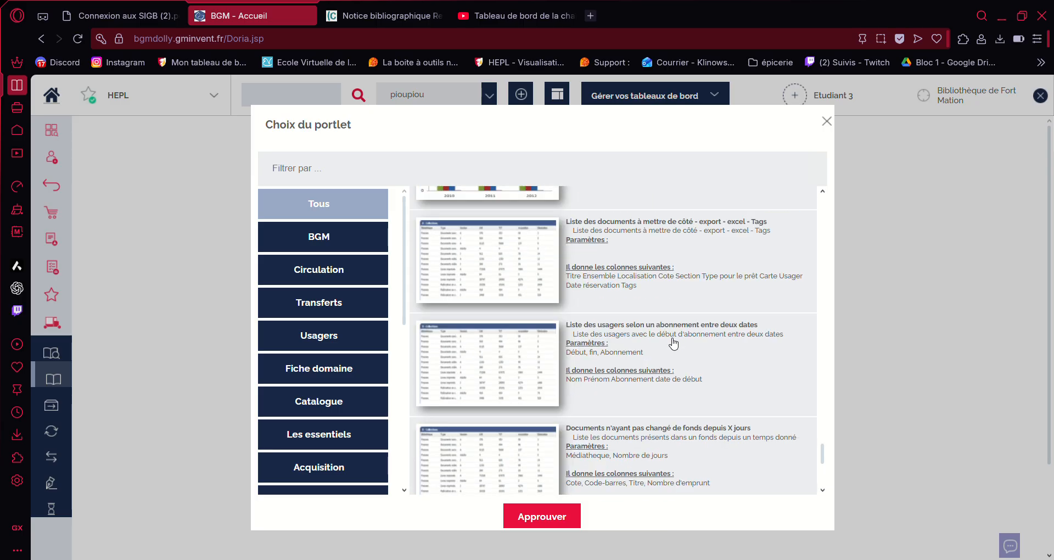
scroll(674, 344, down, 5)
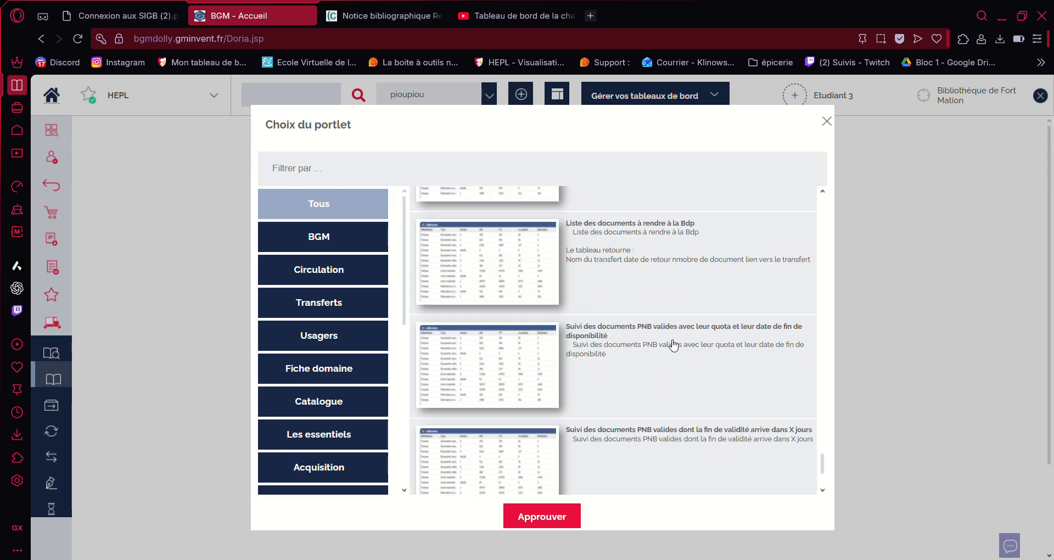
click(648, 225)
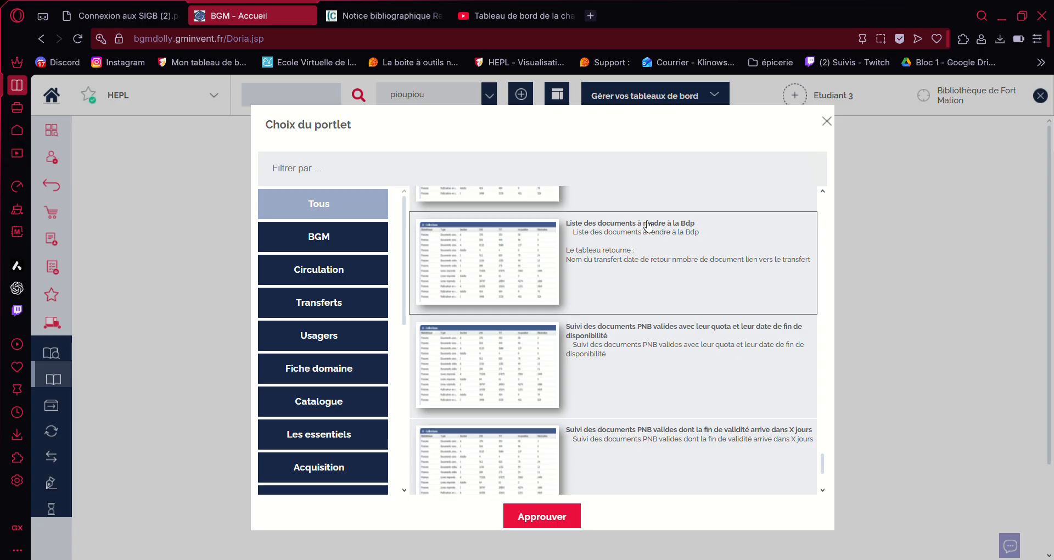
click(522, 519)
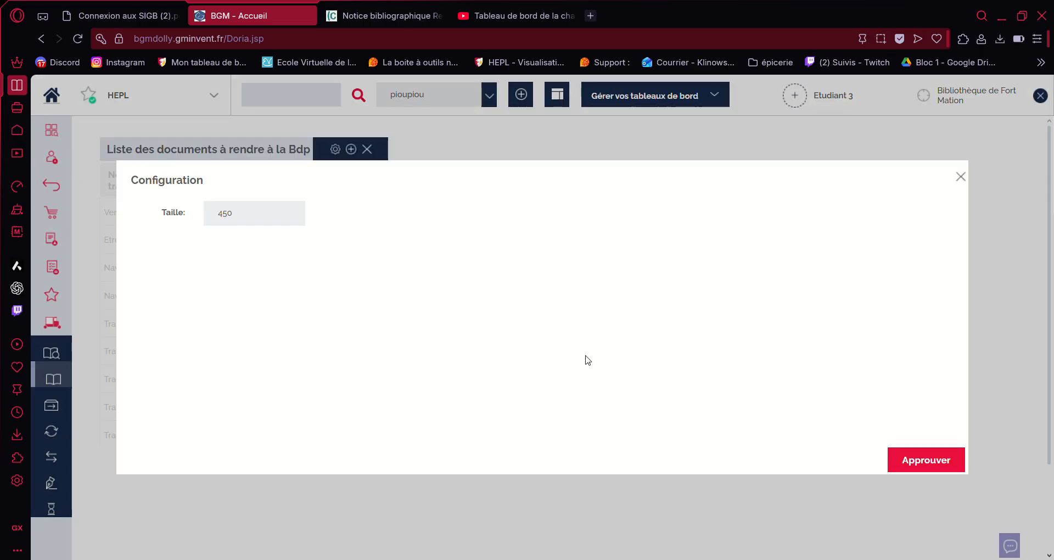
Step: Change the portlet's Taille from 450 to 800 and confirm
double_click(237, 206)
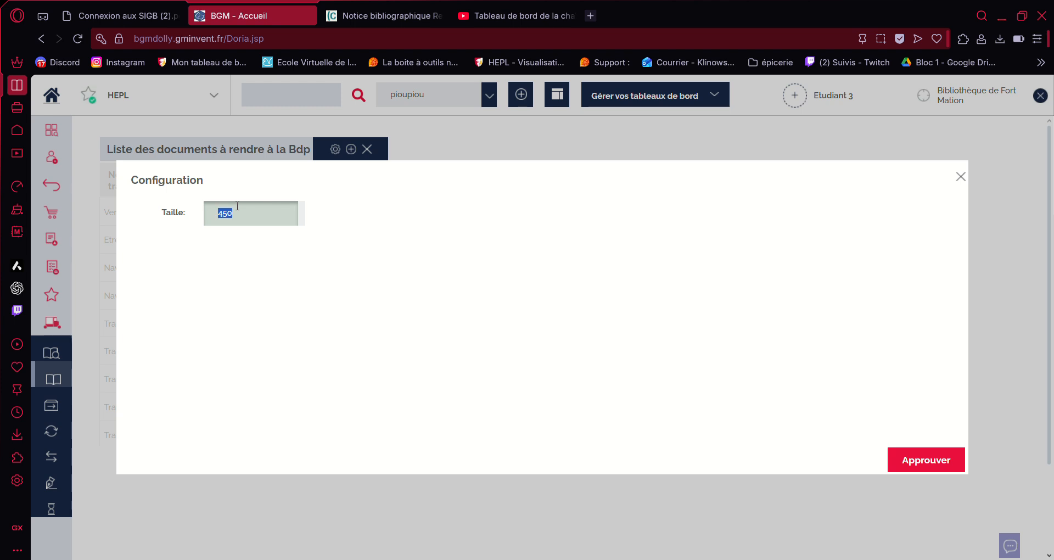
text(800)
key(Tab)
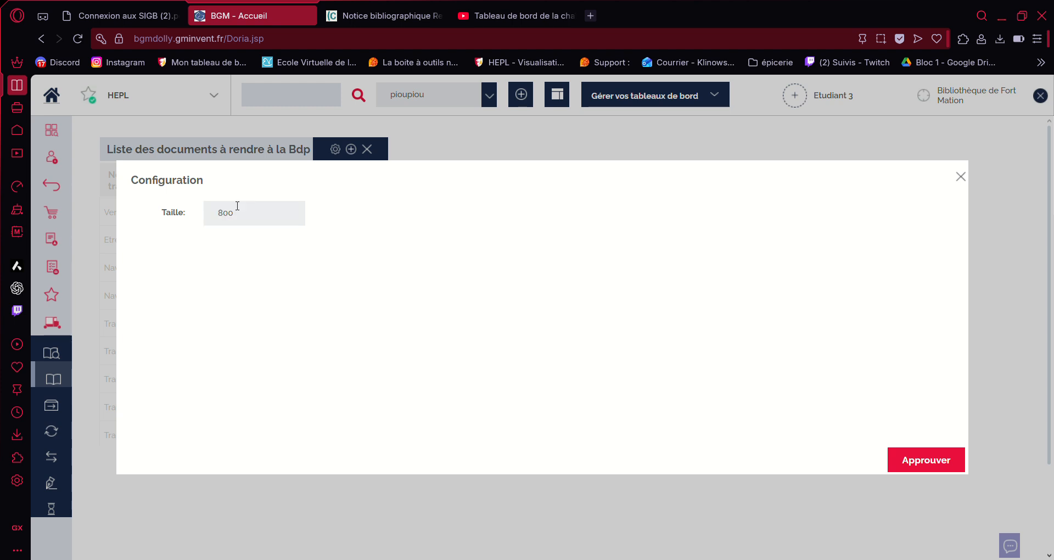
click(891, 459)
Step: Scroll through the portlet's transfer list, then close the portlet to empty the dashboard
scroll(297, 417, down, 4)
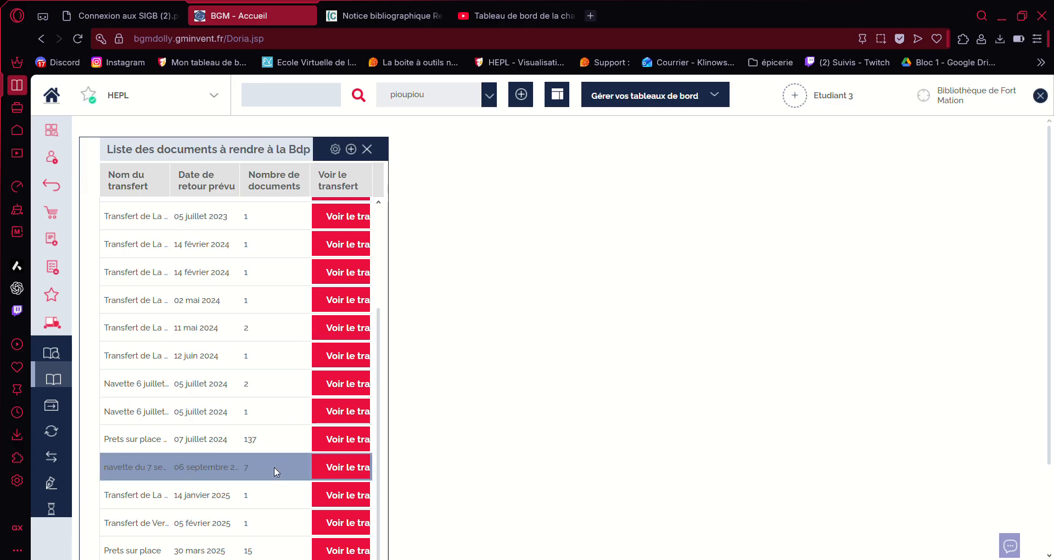
scroll(472, 322, up, 1)
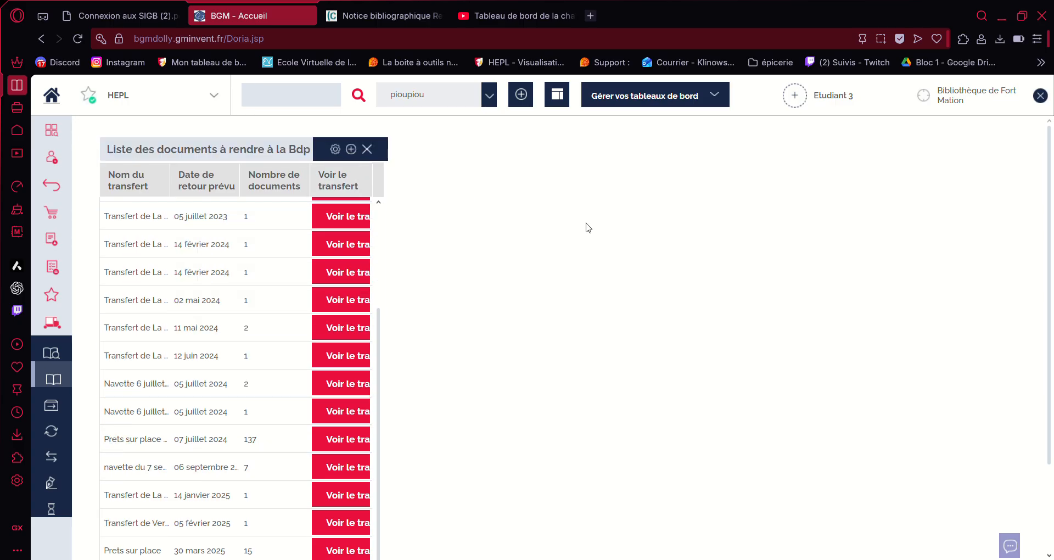
scroll(270, 275, up, 4)
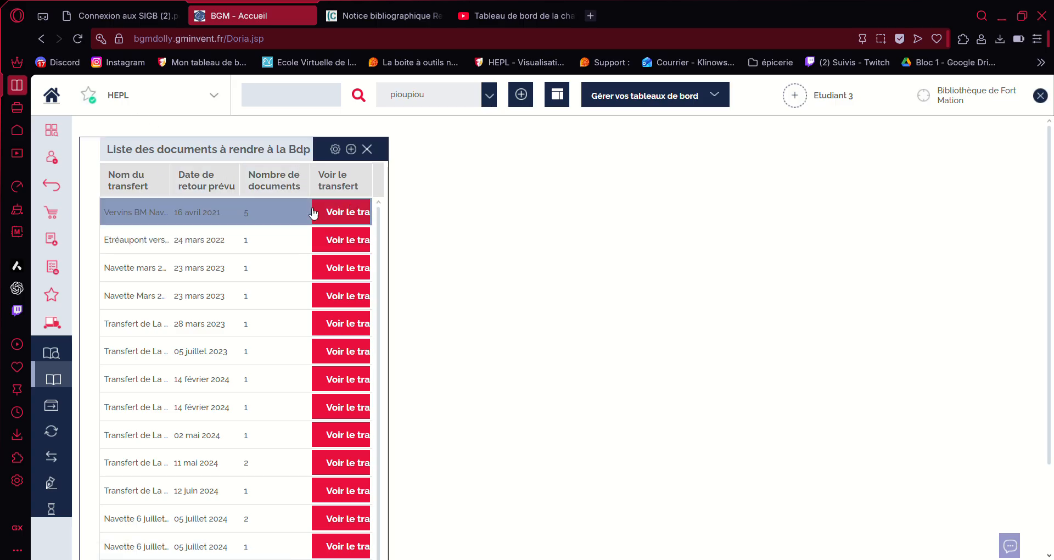
click(368, 151)
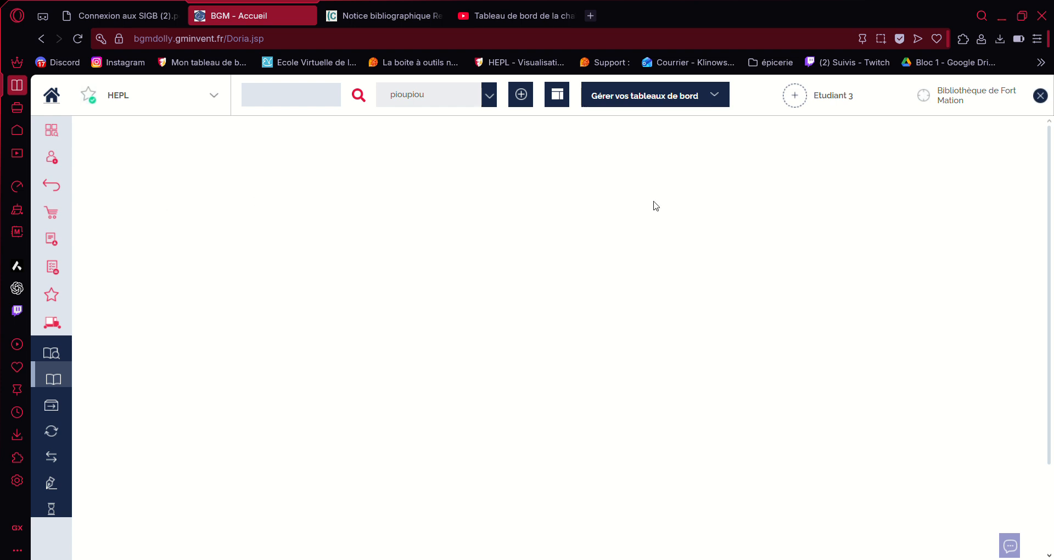
Step: Use 'Supprimer tableau de bord' to delete the pioupiou dashboard and confirm with Oui
click(638, 104)
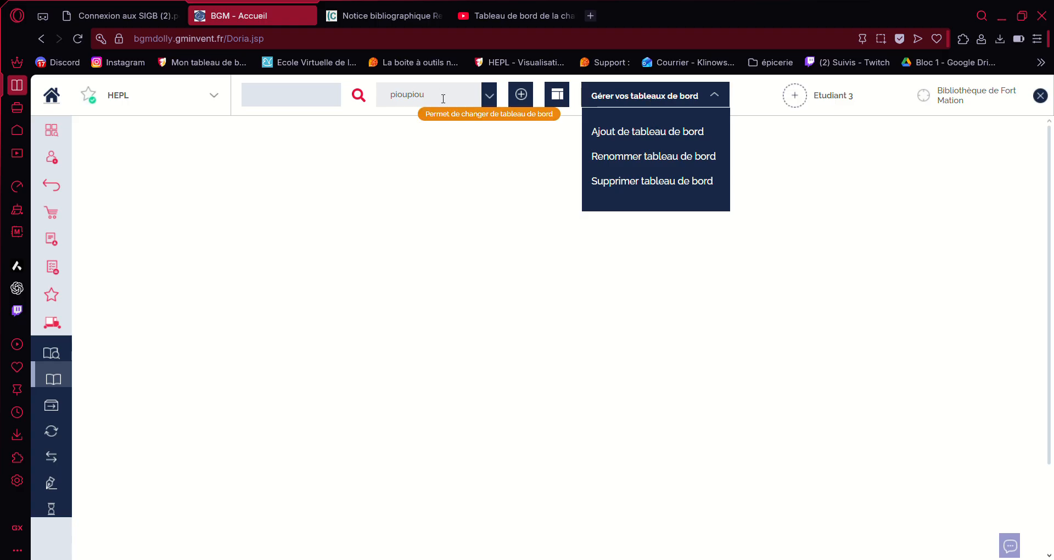
click(658, 184)
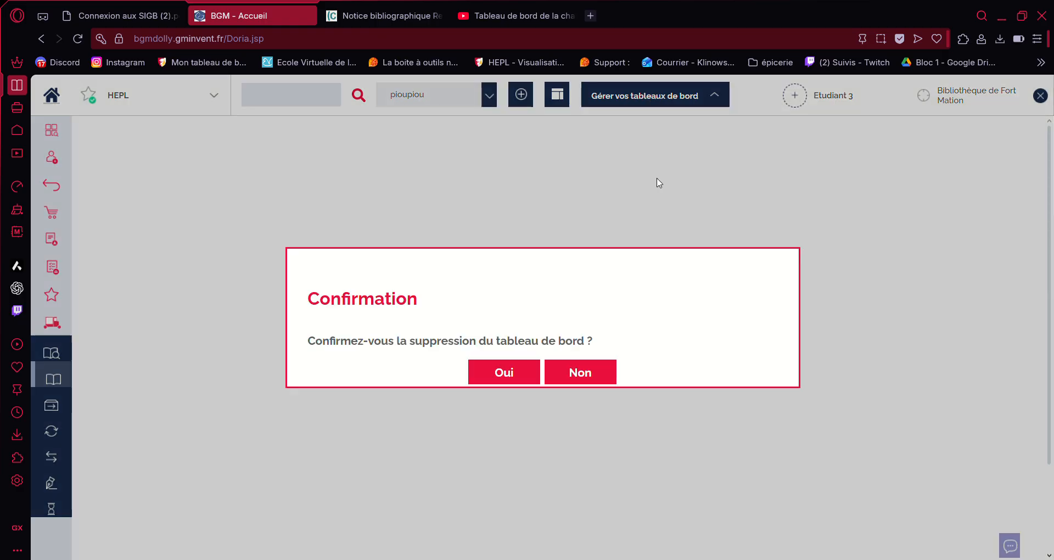
click(528, 368)
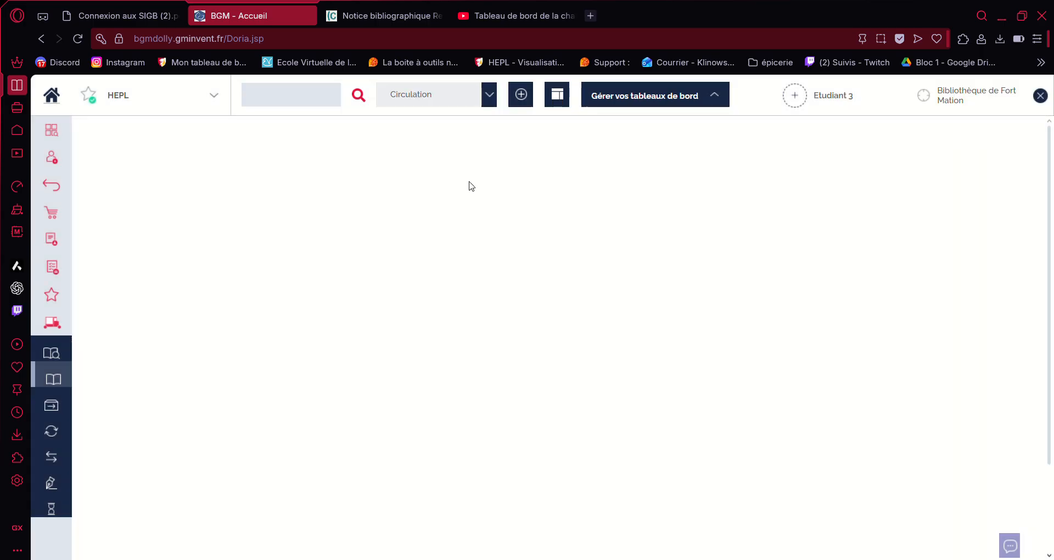
click(487, 97)
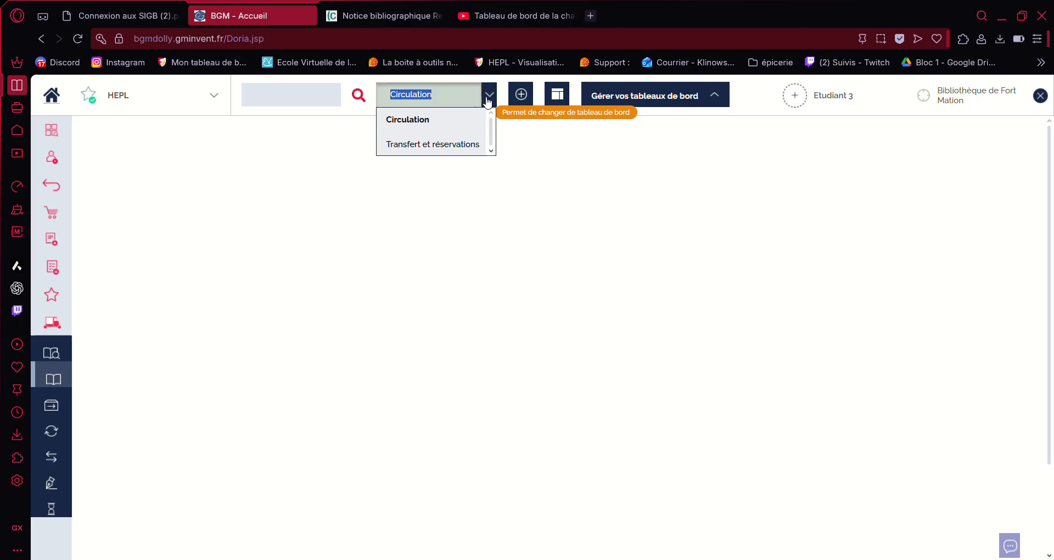
click(487, 101)
click(487, 104)
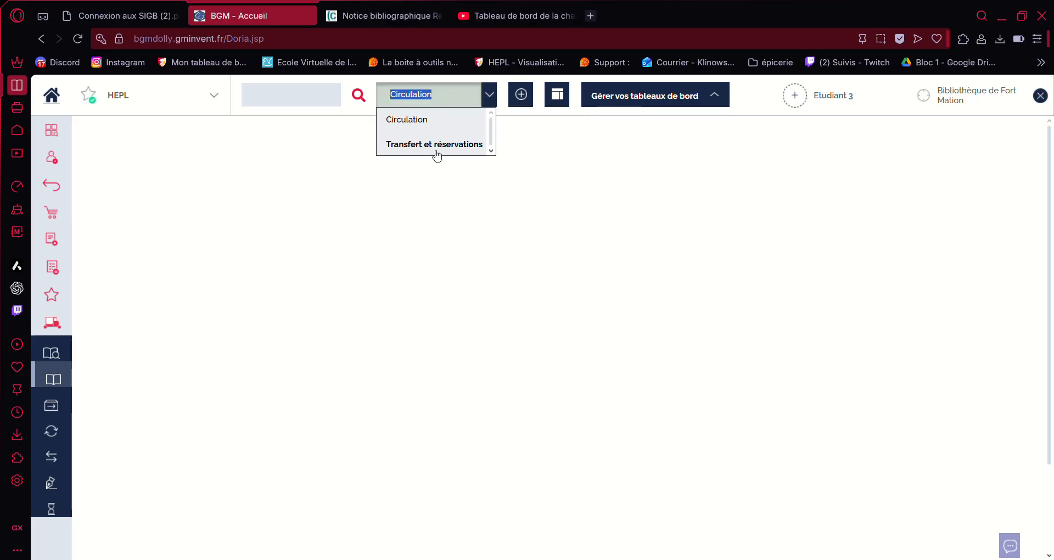
click(488, 104)
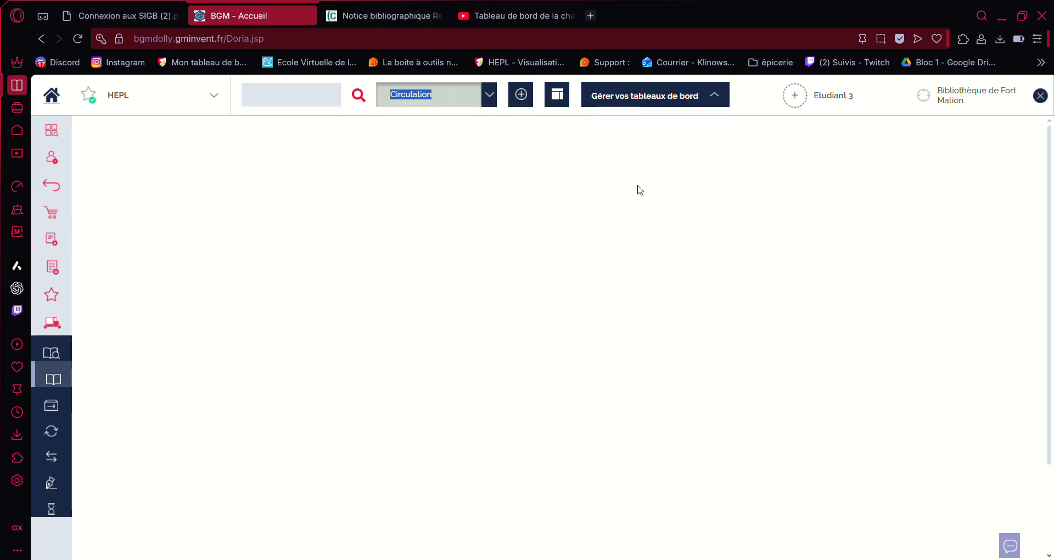